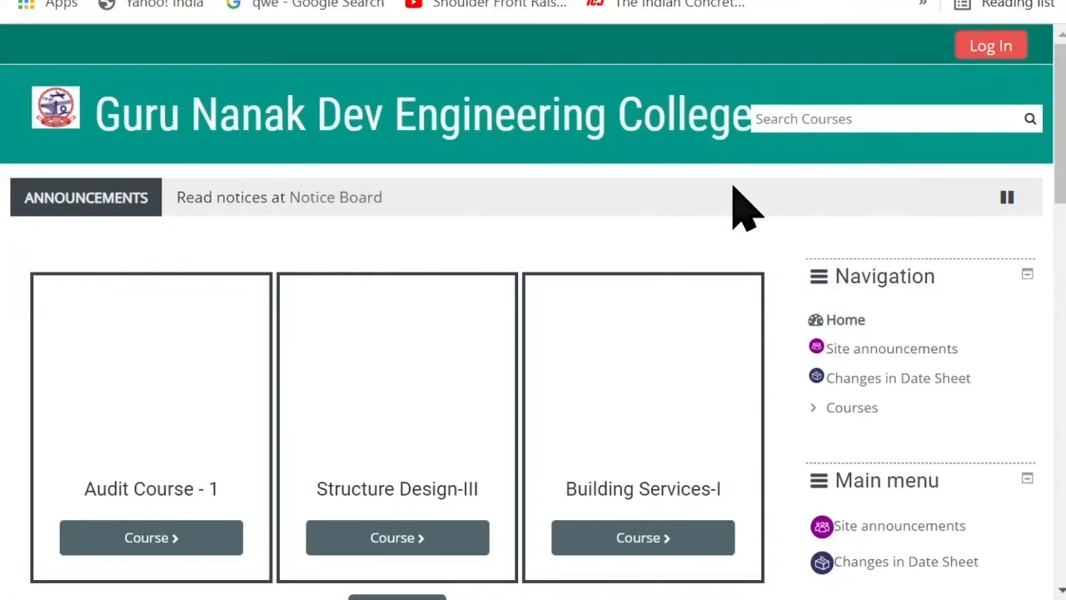
Step: Sign in to Moodle via SAML2 single sign-on with the saved credentials, then go to the Dashboard
click(981, 48)
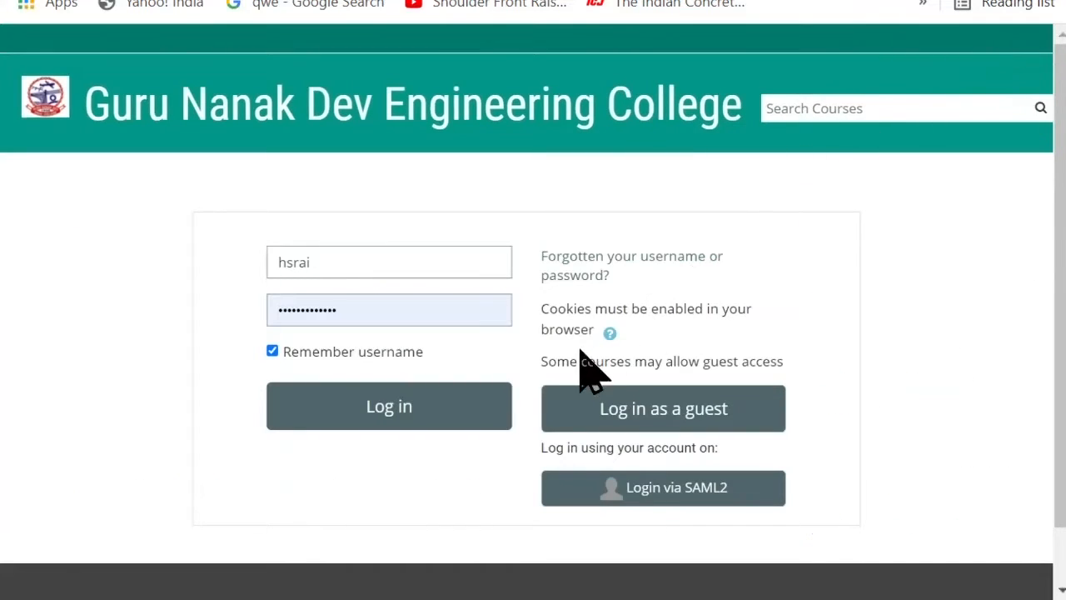
click(629, 491)
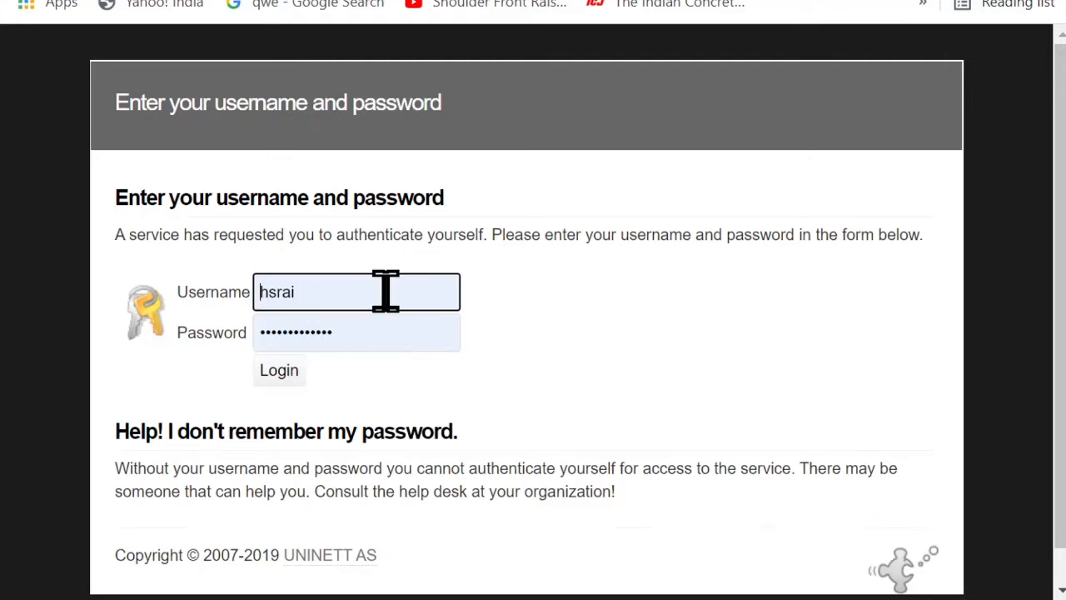
click(286, 381)
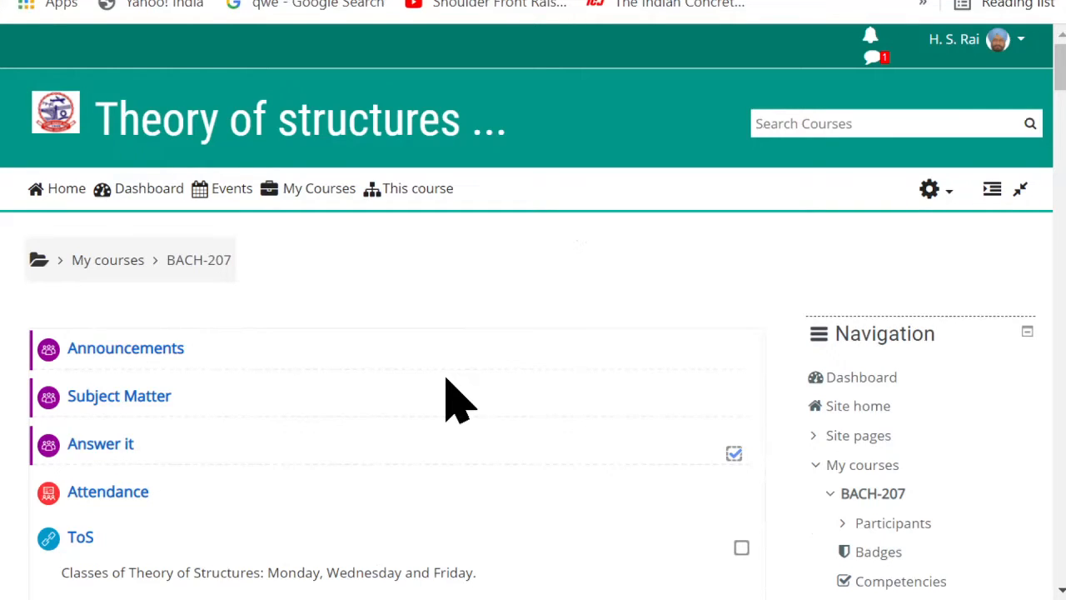
click(149, 195)
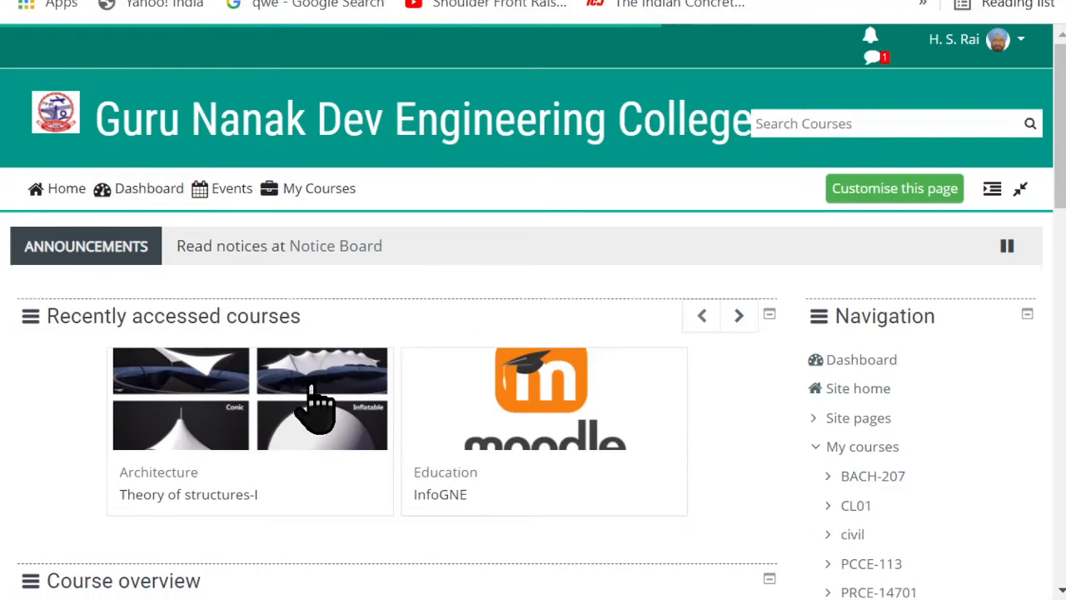
Step: Review the Dashboard's recently accessed courses and open the My Courses list
scroll(573, 433, down, 3)
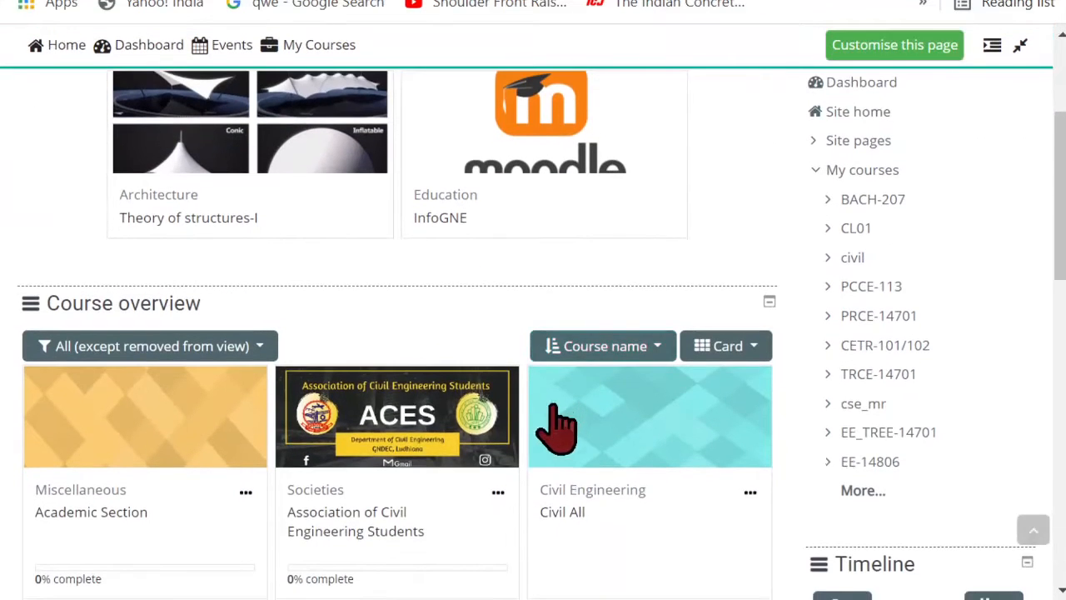
scroll(416, 400, up, 2)
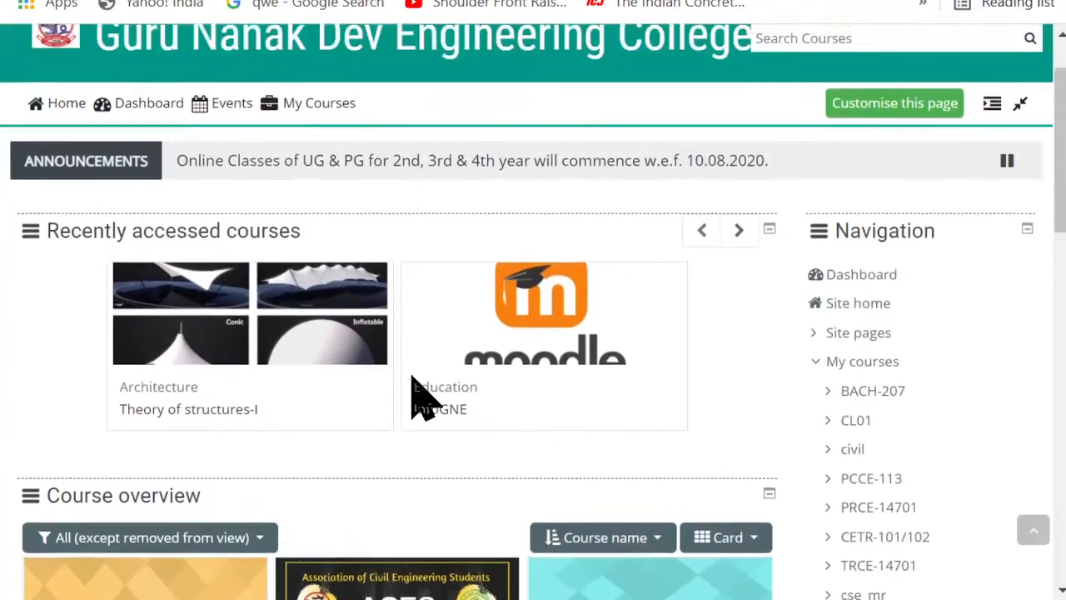
scroll(416, 399, up, 1)
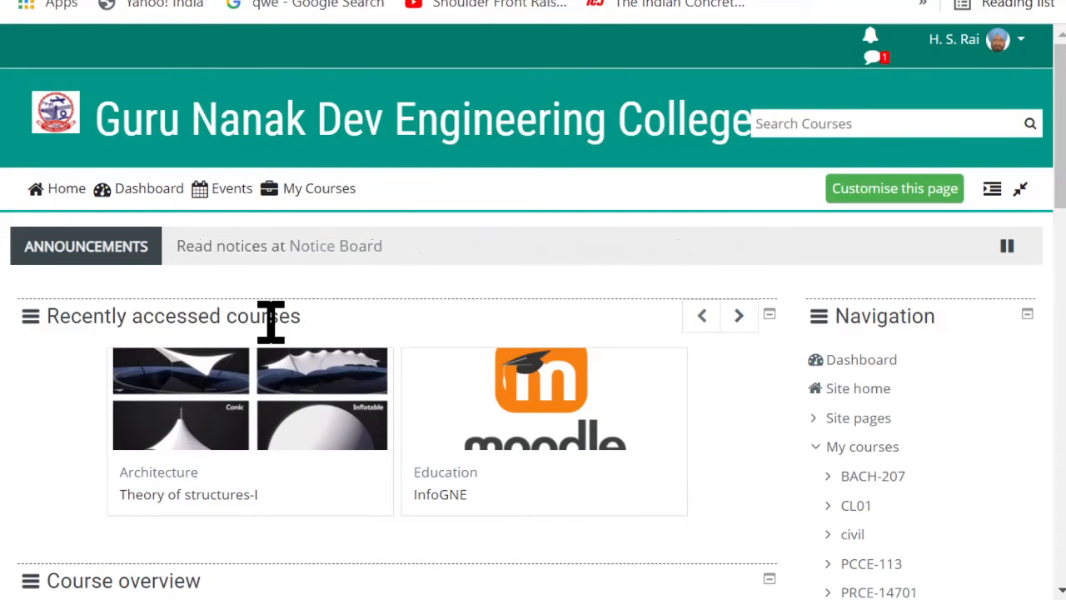
click(325, 200)
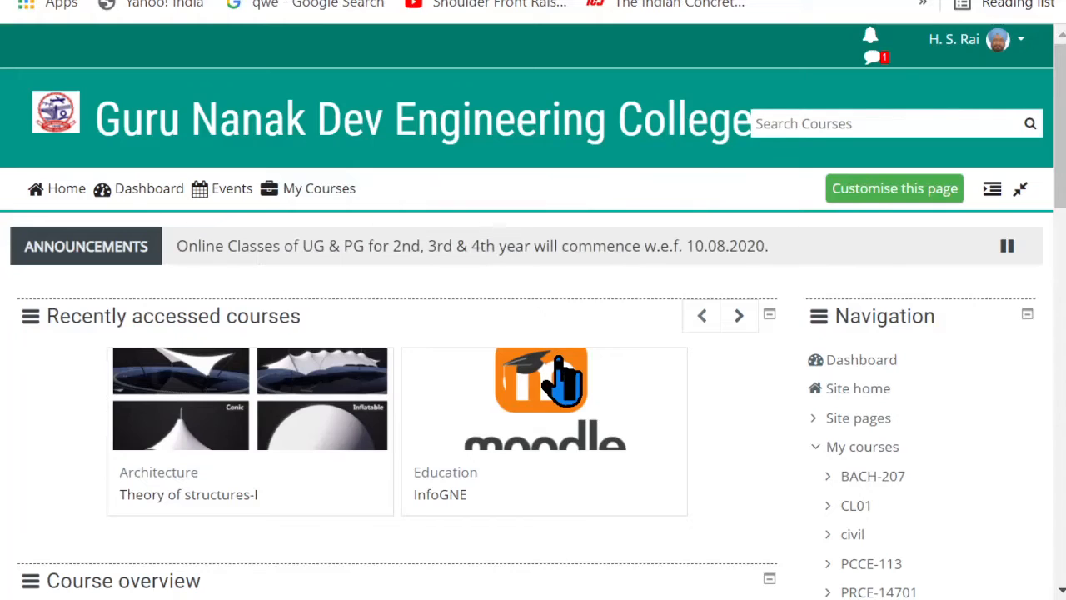
Step: Log out of the teacher account and log back in with the student account's username
click(964, 41)
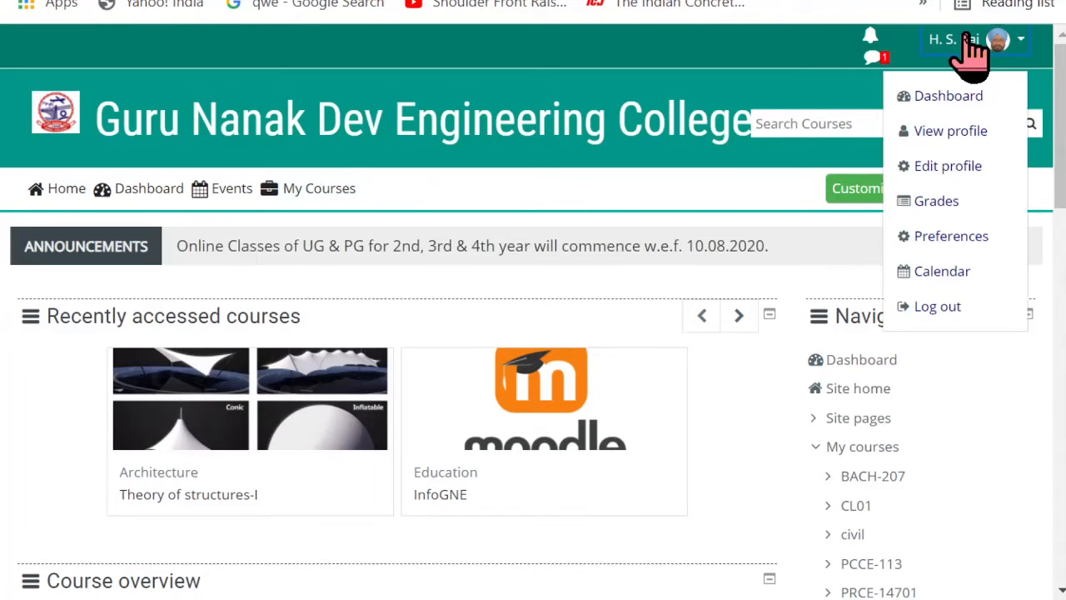
click(928, 305)
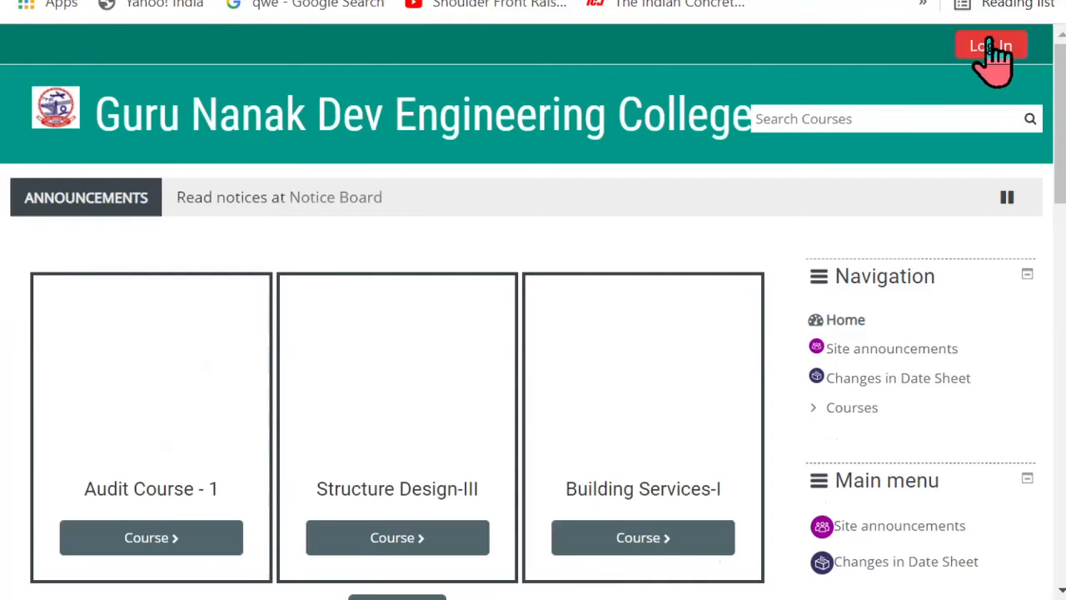
click(991, 44)
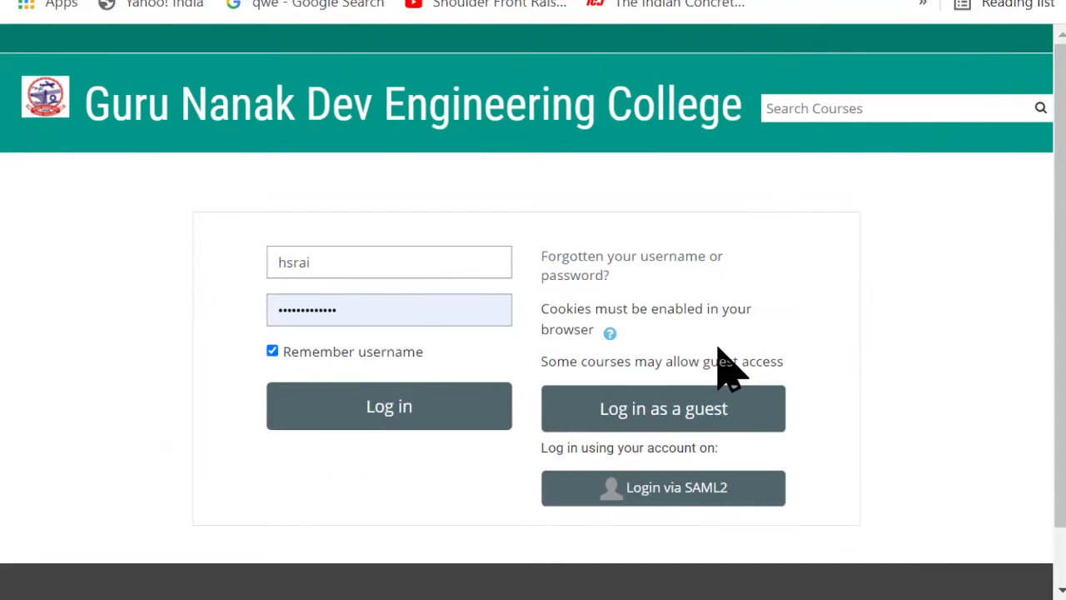
double_click(326, 257)
text(hodce_ug)
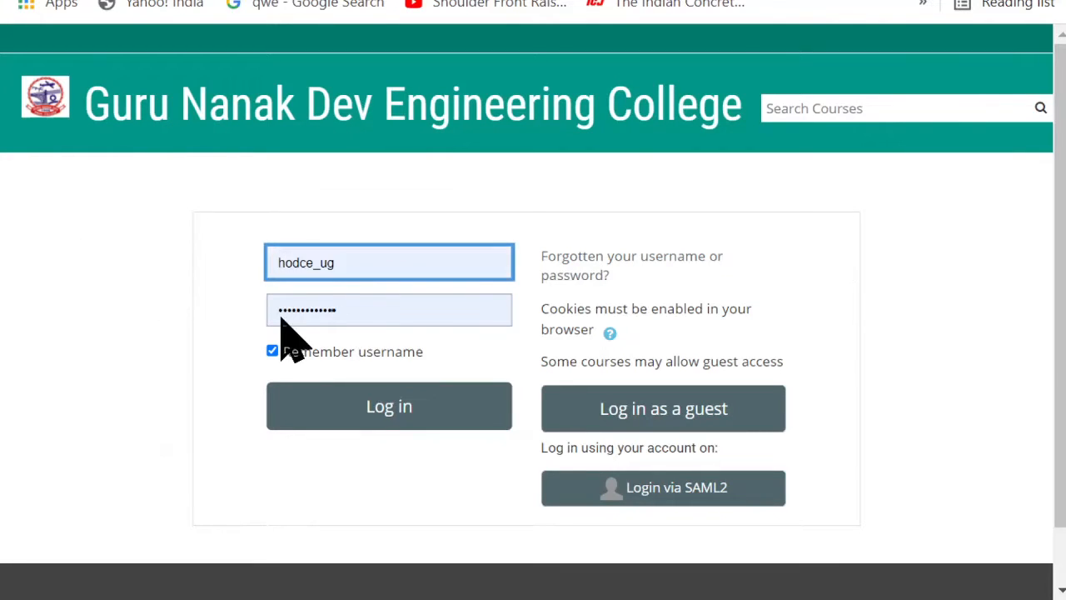
click(376, 415)
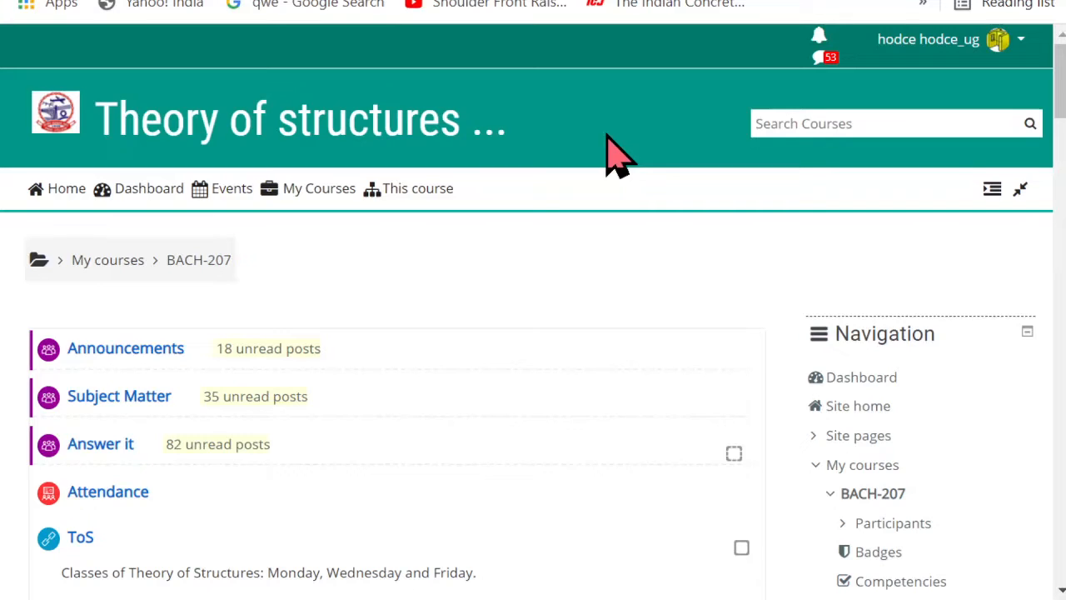
Step: Check the BACH-207 course pages list, then enter the Announcements forum
click(415, 200)
click(315, 192)
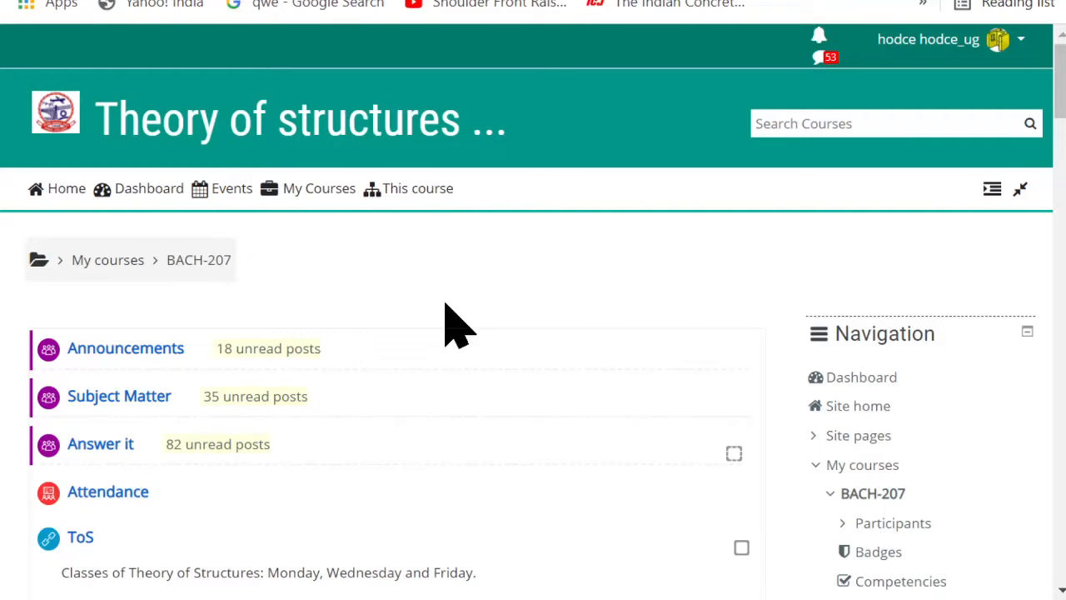
click(155, 351)
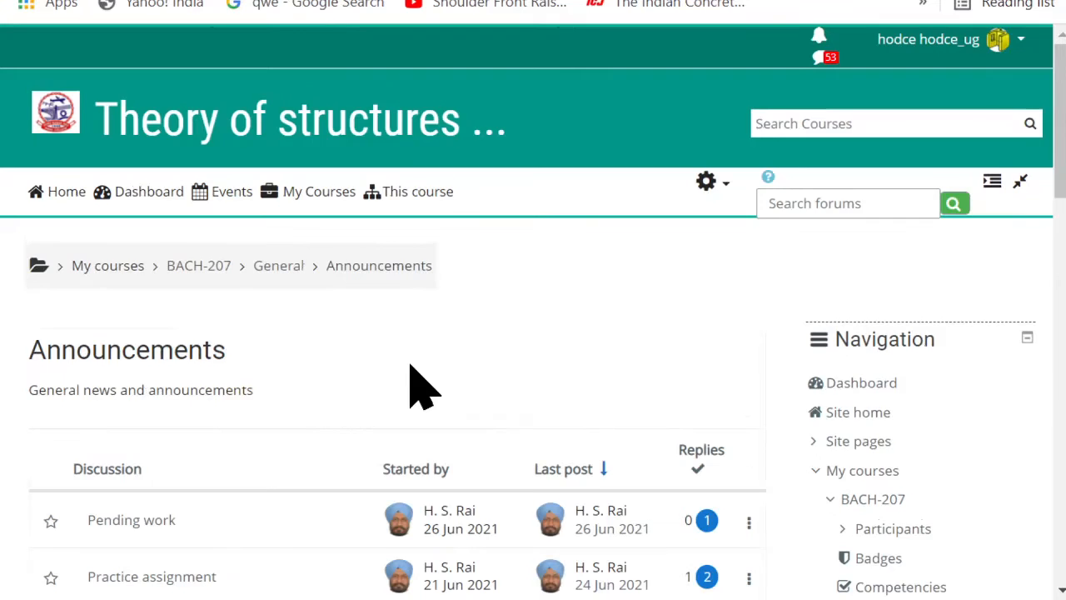
Step: Open the Mid Semester Test - I announcement and zoom in to read its instructions
scroll(420, 388, down, 3)
scroll(412, 369, down, 1)
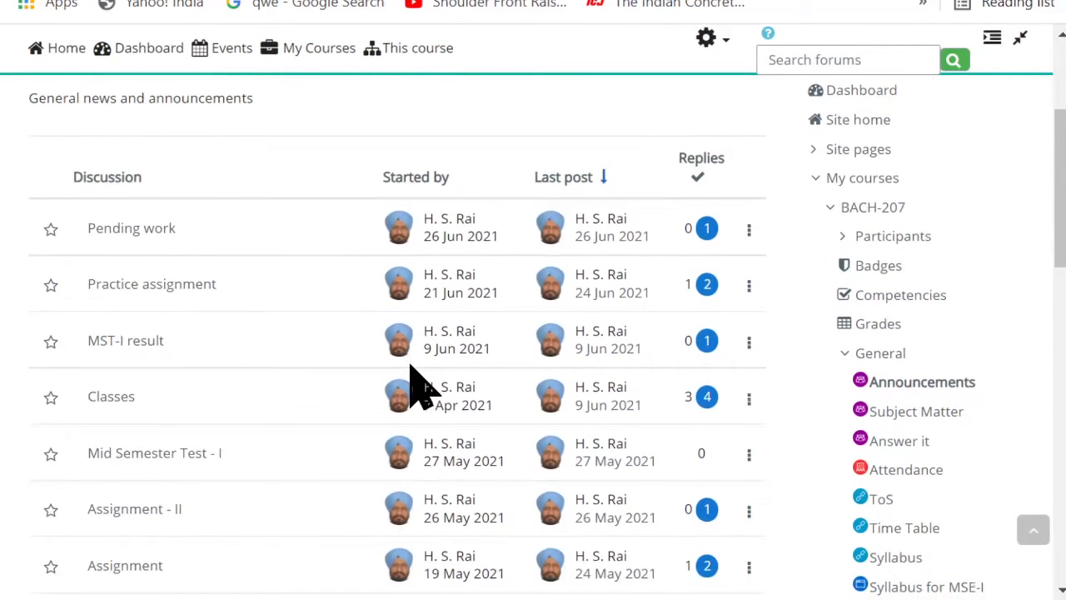
scroll(412, 368, down, 1)
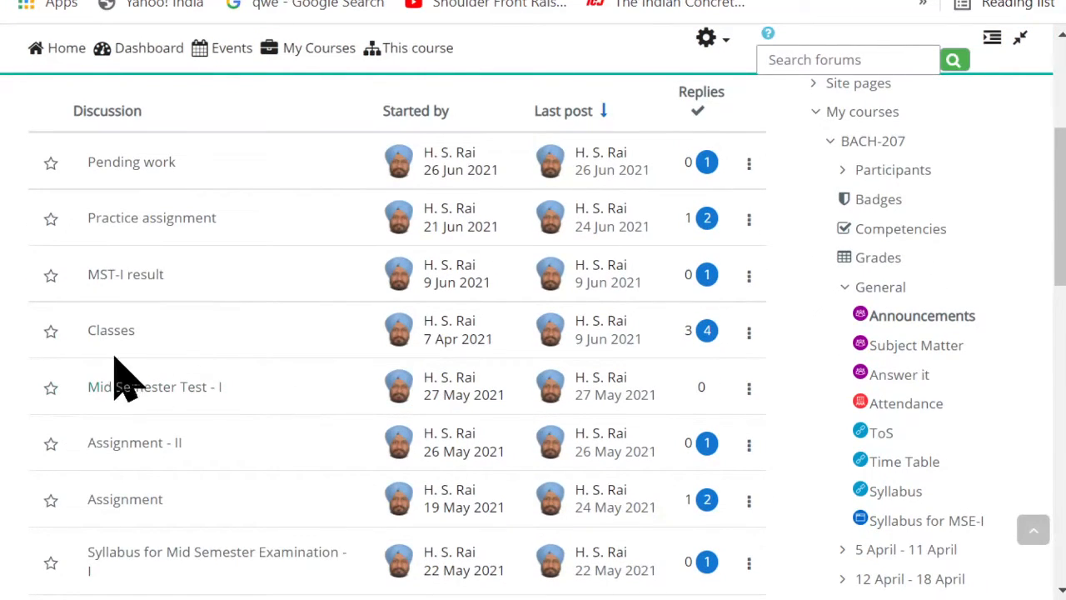
click(193, 388)
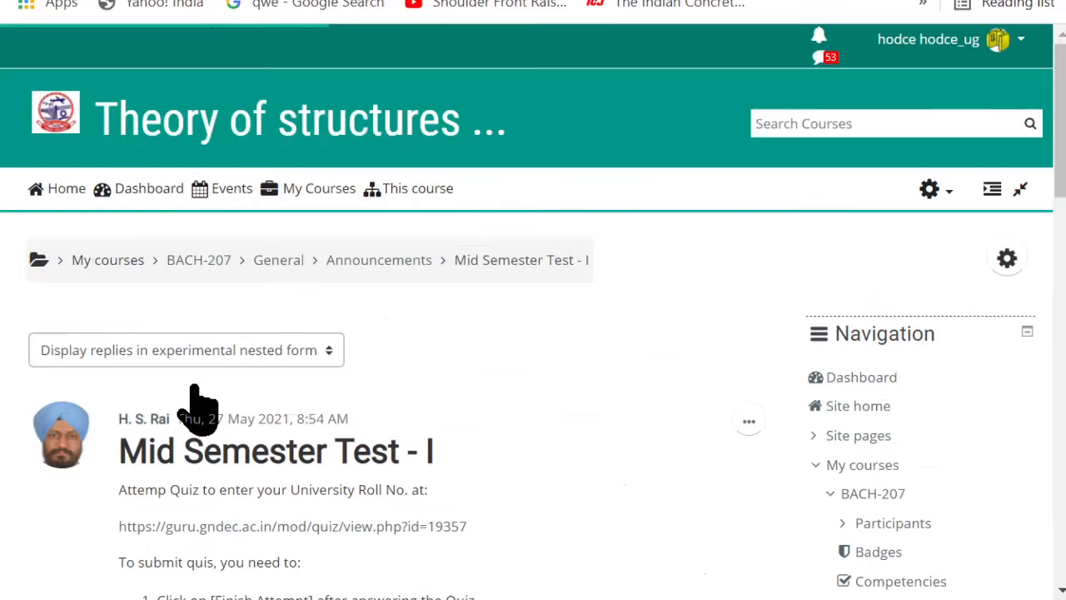
scroll(514, 400, down, 5)
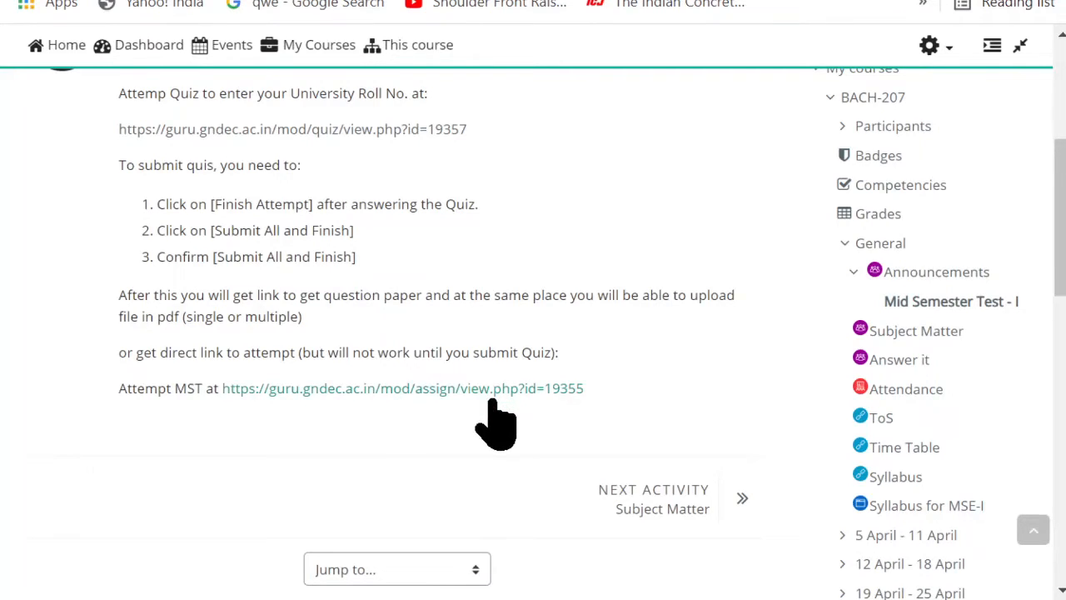
key(ctrl+plus)
key(ctrl+plus)
key(ctrl+plus)
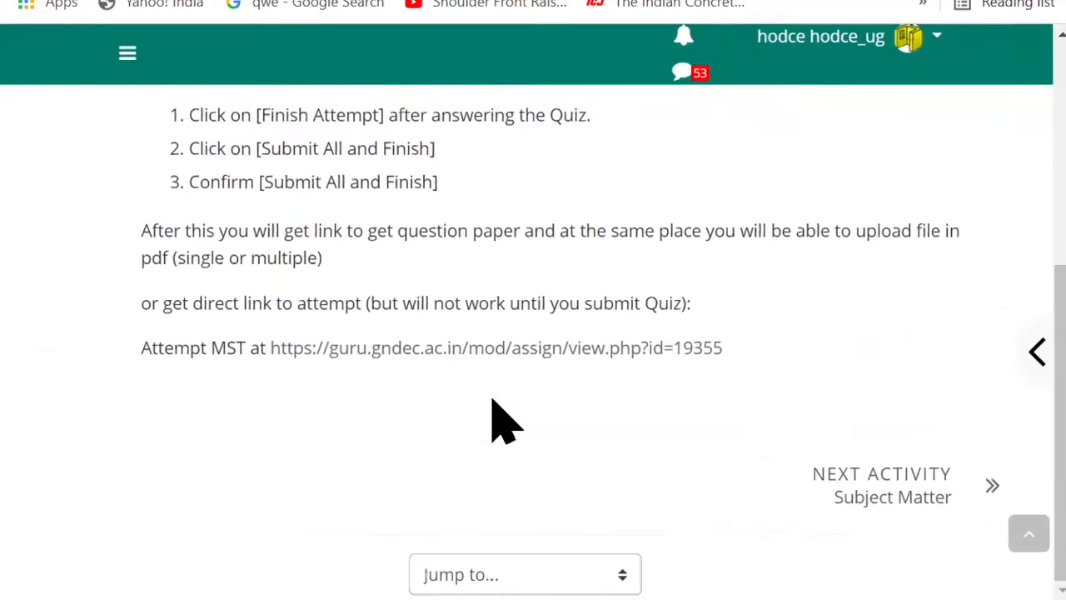
Step: Follow the Attempt MST link to the assignment page with BArchToSMST_I.pdf attached
scroll(493, 402, down, 1)
scroll(493, 401, up, 2)
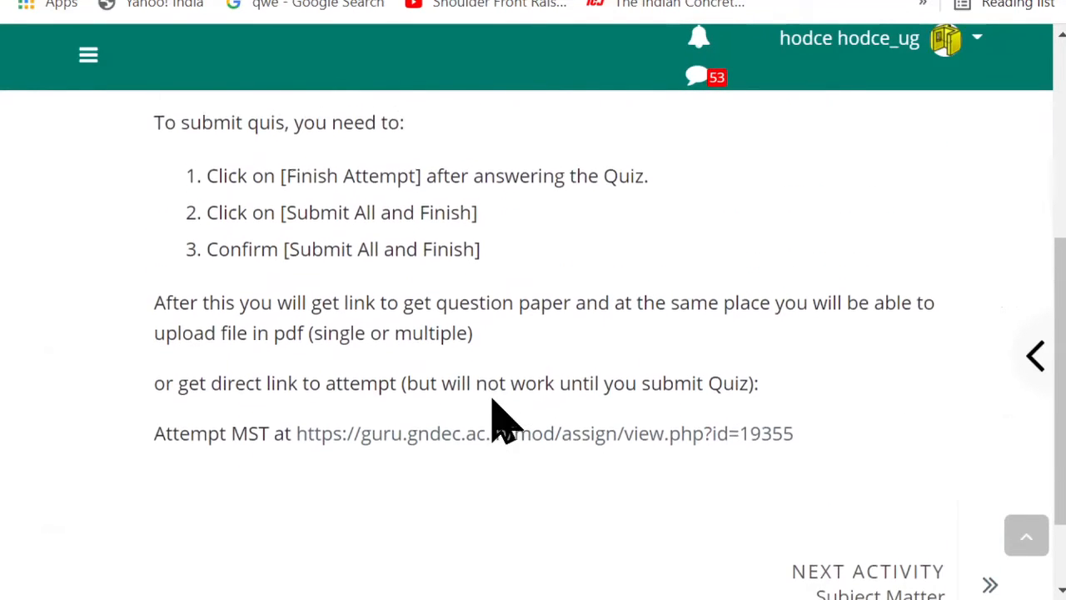
scroll(493, 401, down, 2)
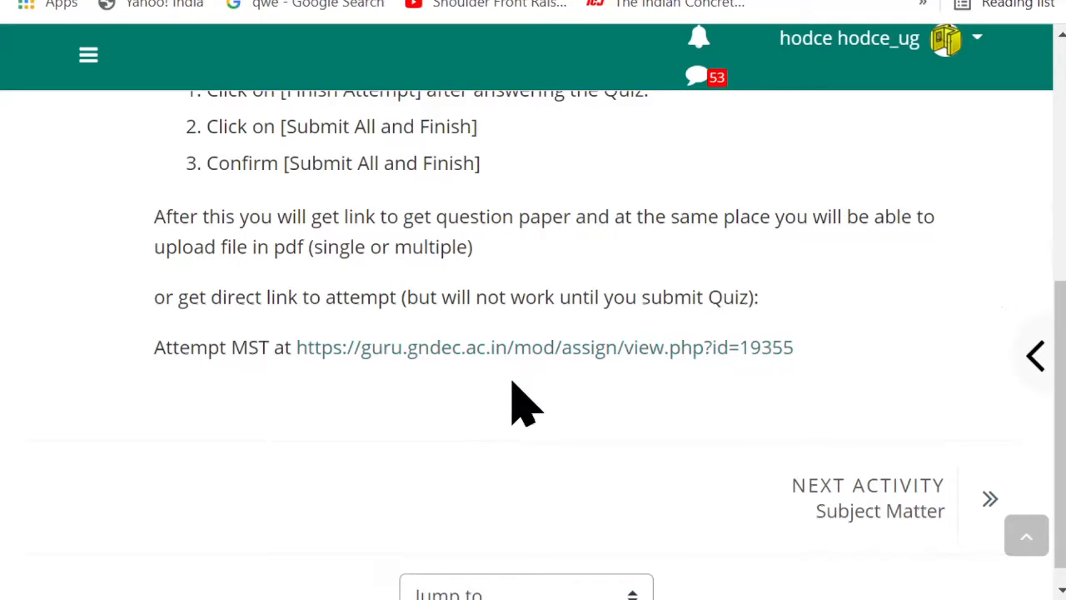
click(575, 356)
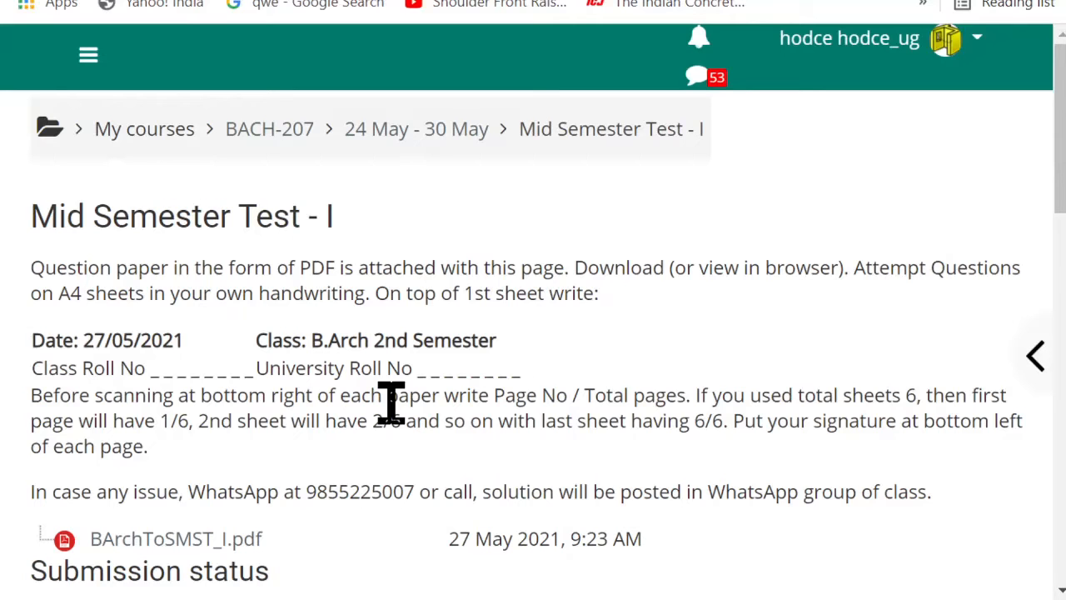
scroll(391, 403, down, 2)
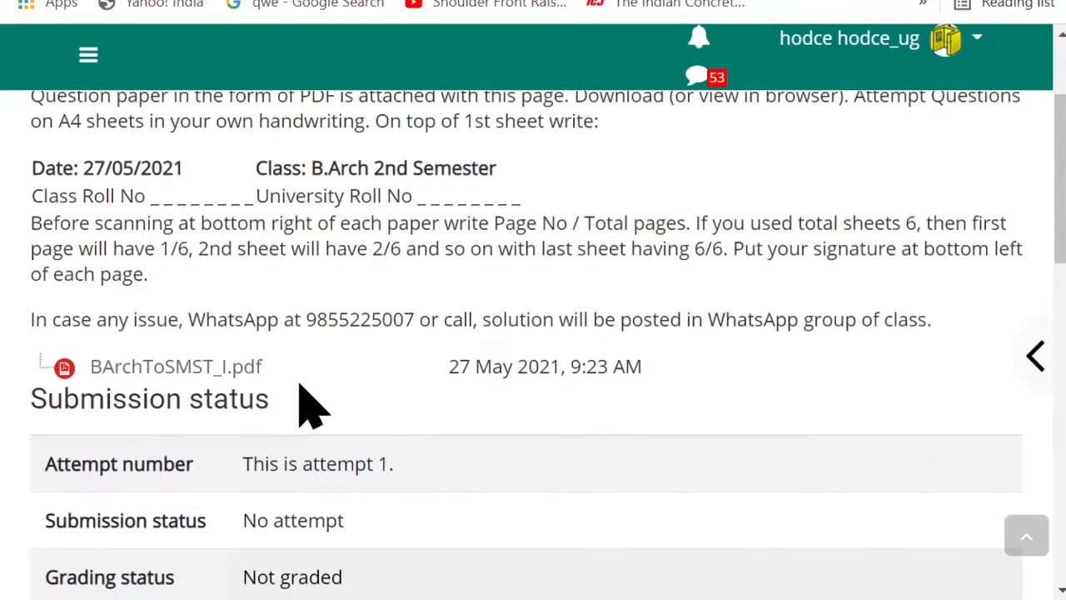
Step: Open the attached BArchToSMST_I.pdf question paper in the browser
click(241, 371)
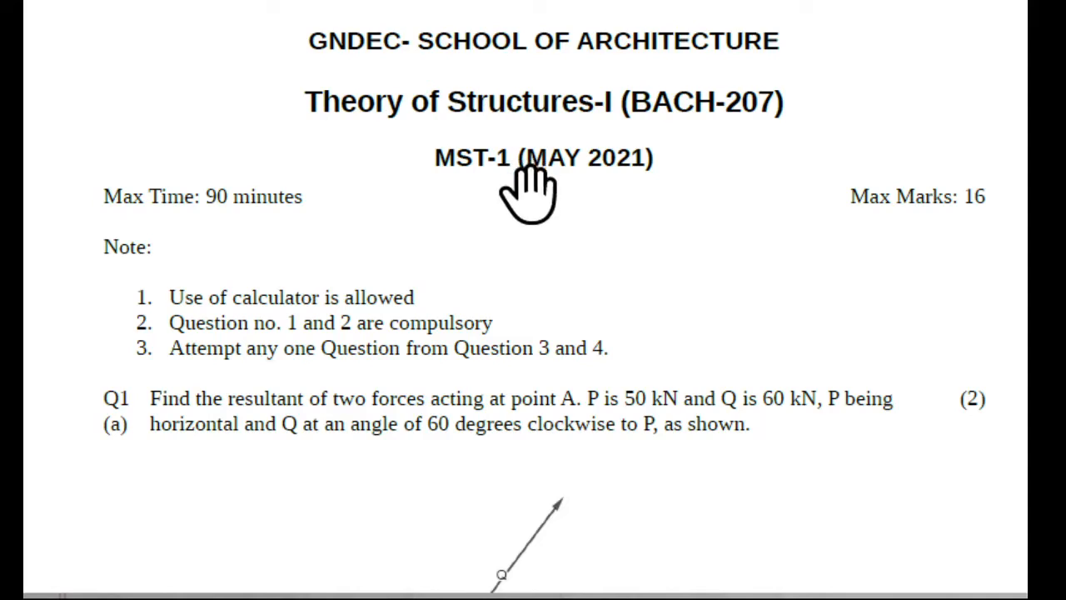
scroll(633, 214, down, 1)
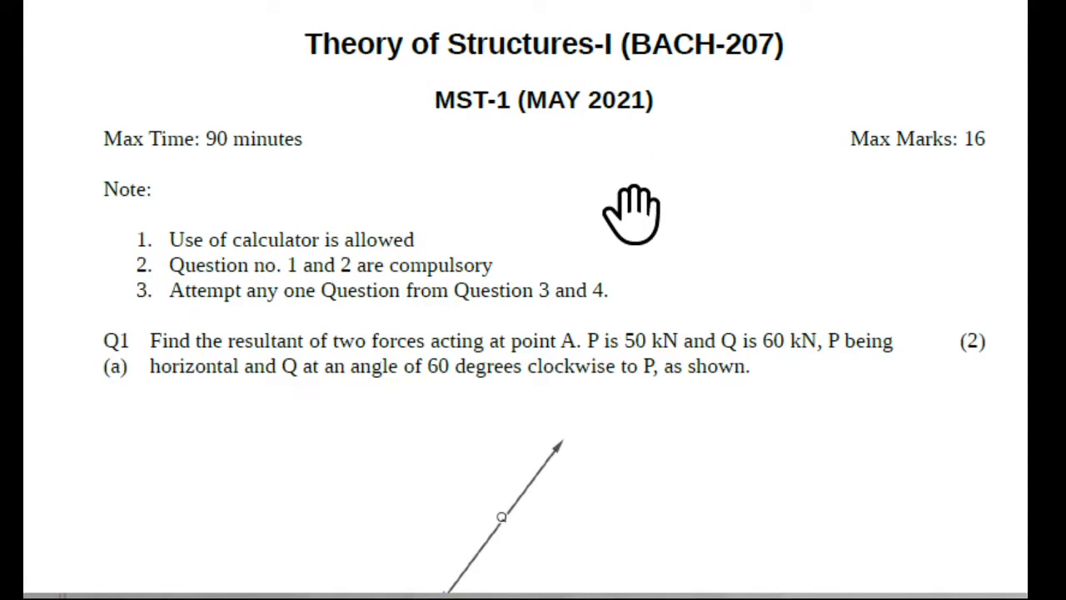
Step: Scroll the question paper past Q1 and Q2 down to the Q3 truss figure
scroll(614, 333, down, 2)
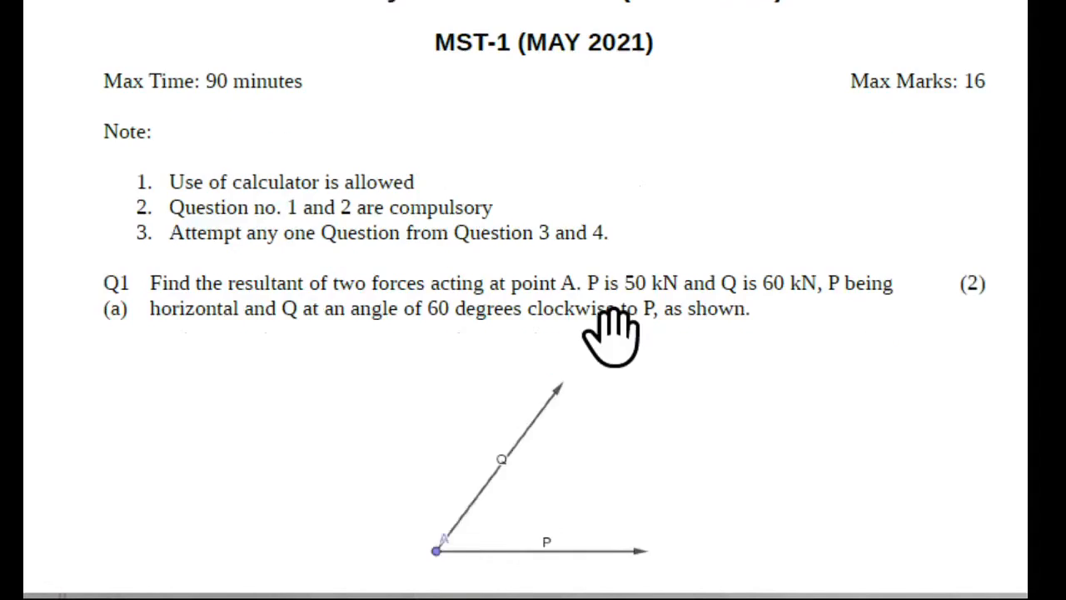
scroll(612, 338, down, 2)
scroll(613, 337, down, 2)
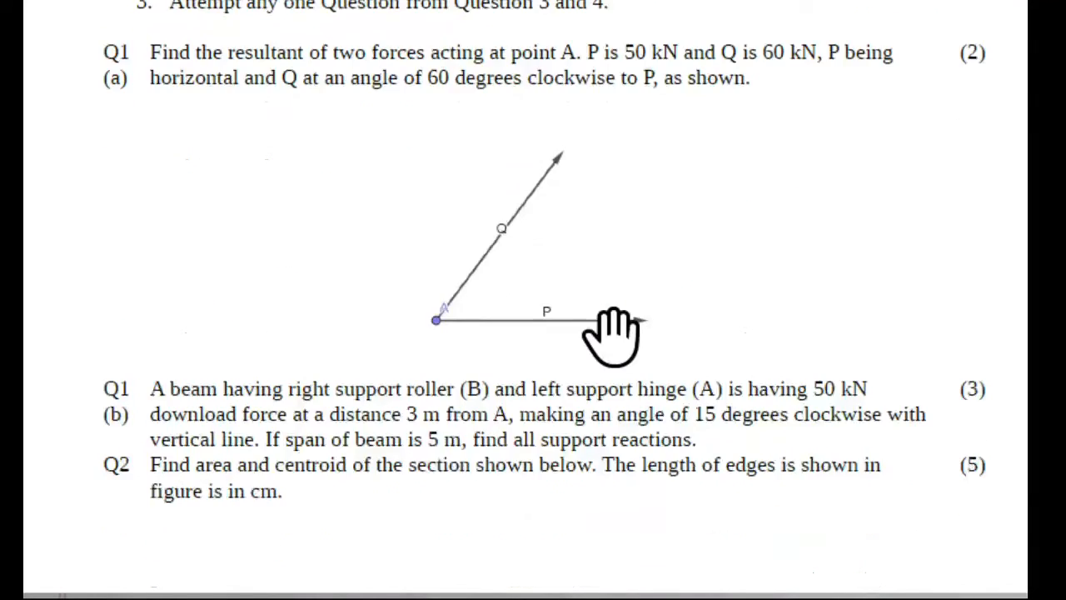
scroll(614, 333, down, 1)
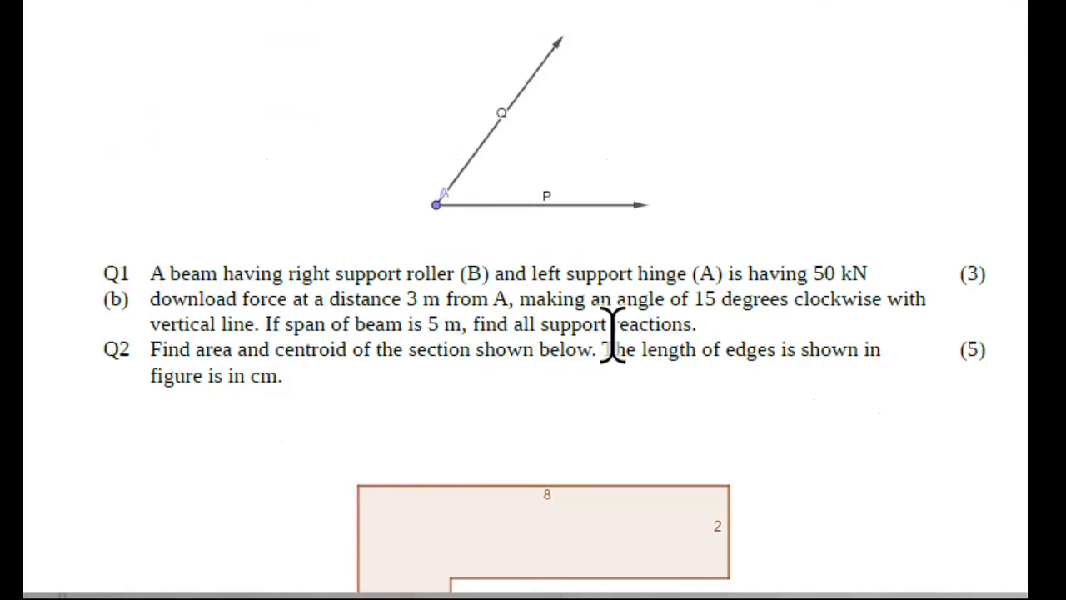
scroll(614, 333, up, 2)
scroll(576, 155, down, 8)
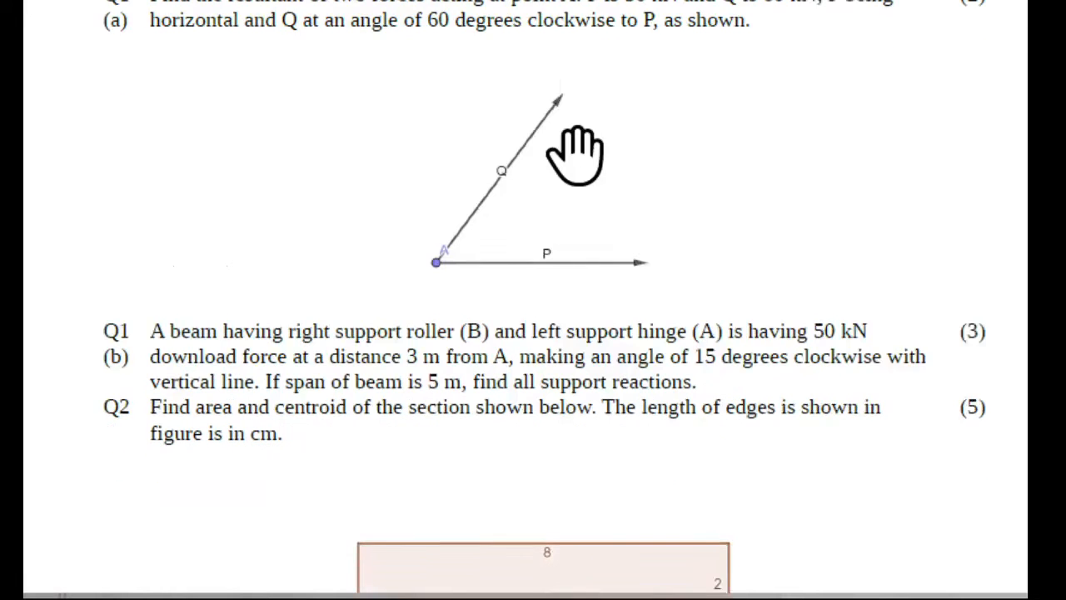
scroll(577, 155, down, 10)
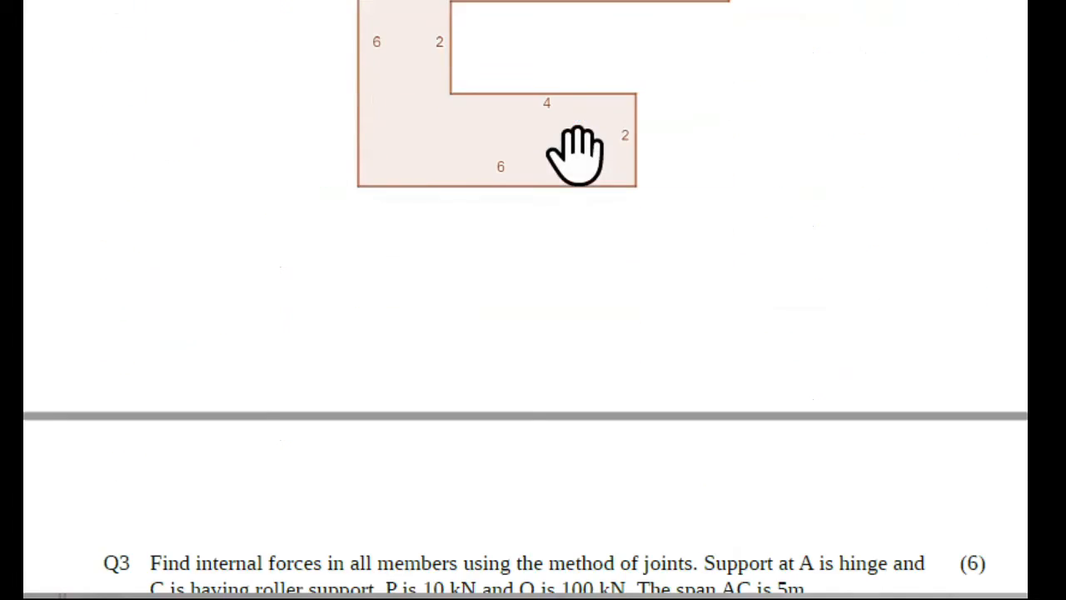
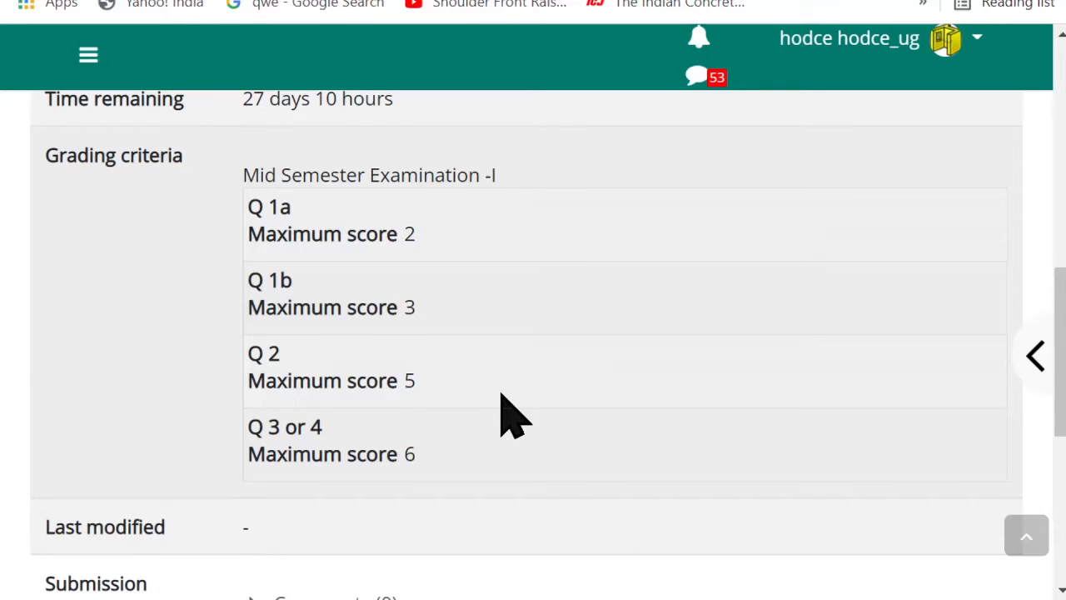
Step: Review the Mid Semester Test - I submission status and grading criteria, then start a new submission
scroll(500, 404, down, 3)
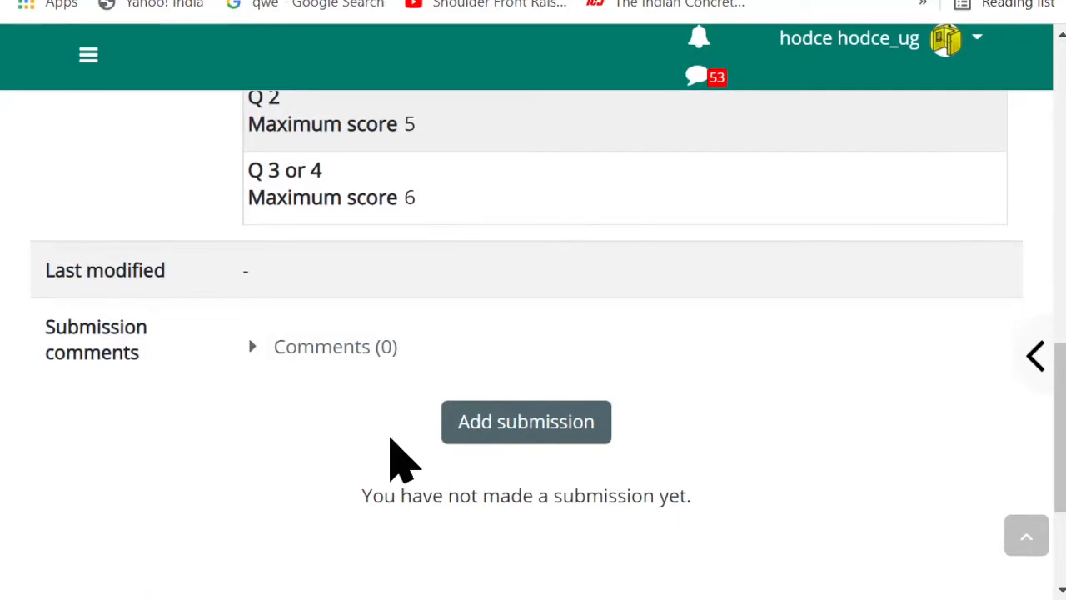
scroll(542, 317, up, 1)
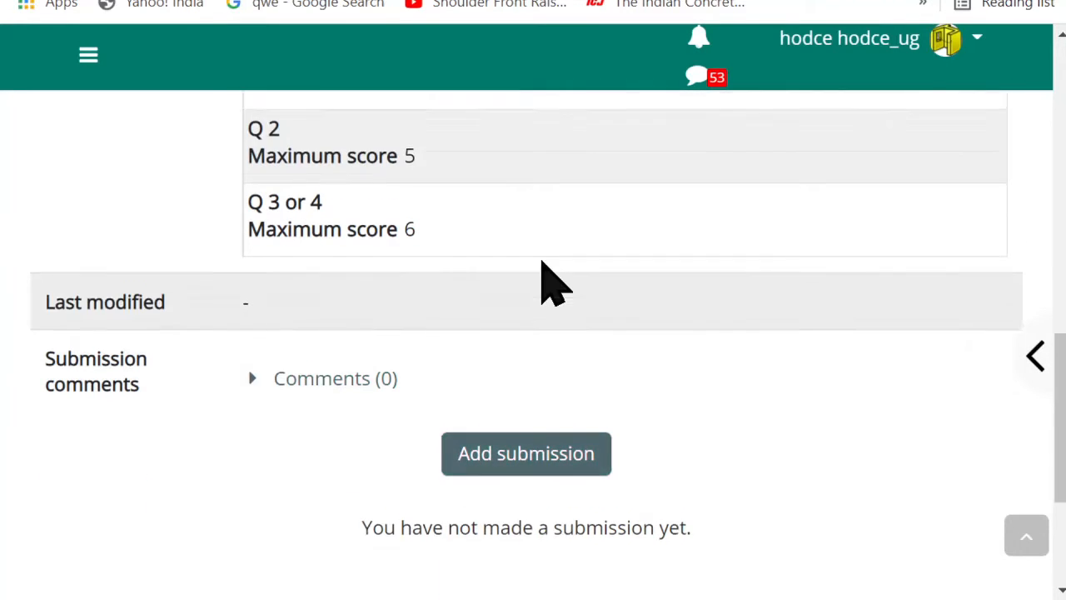
scroll(541, 283, up, 10)
scroll(541, 283, down, 4)
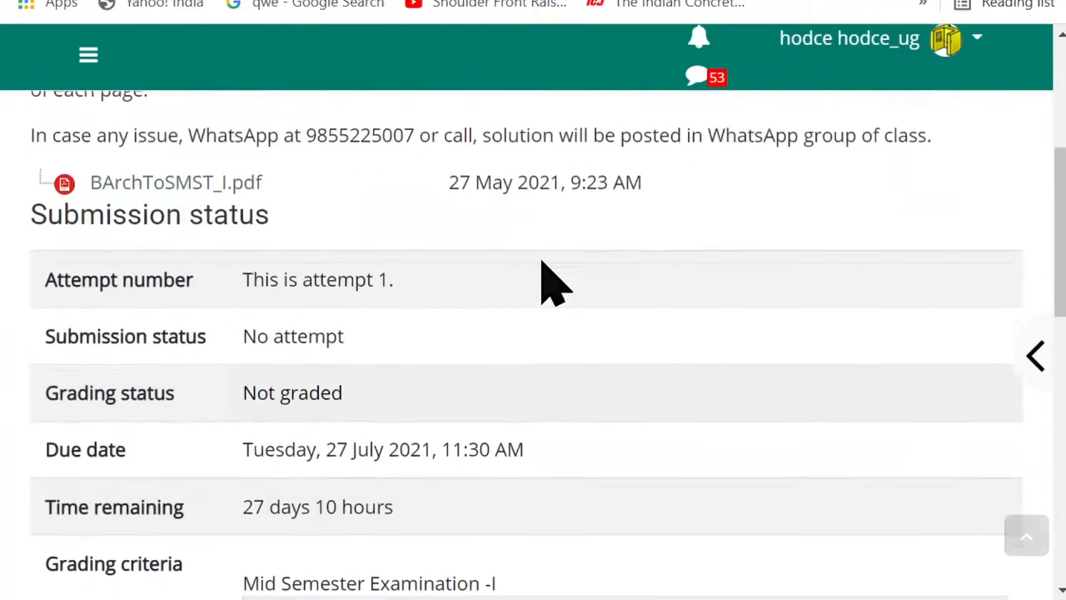
scroll(542, 274, down, 2)
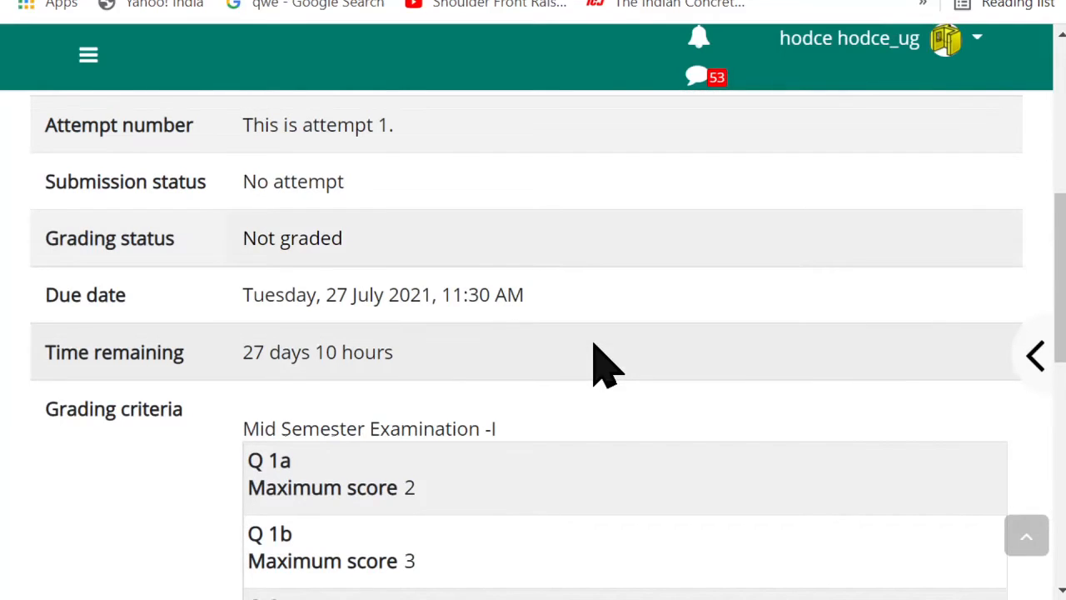
scroll(599, 362, down, 2)
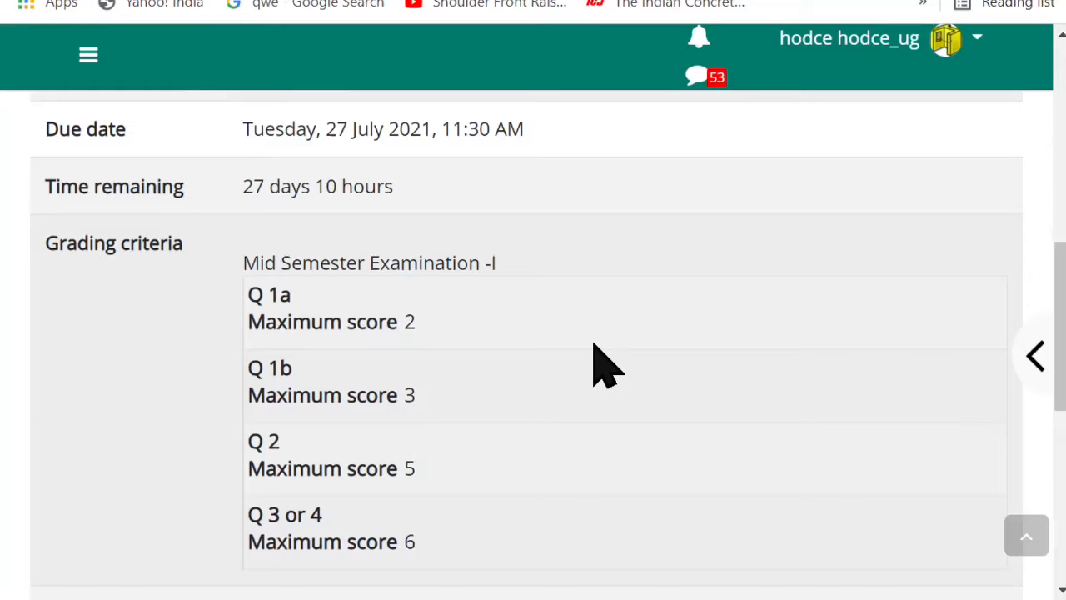
scroll(594, 344, down, 3)
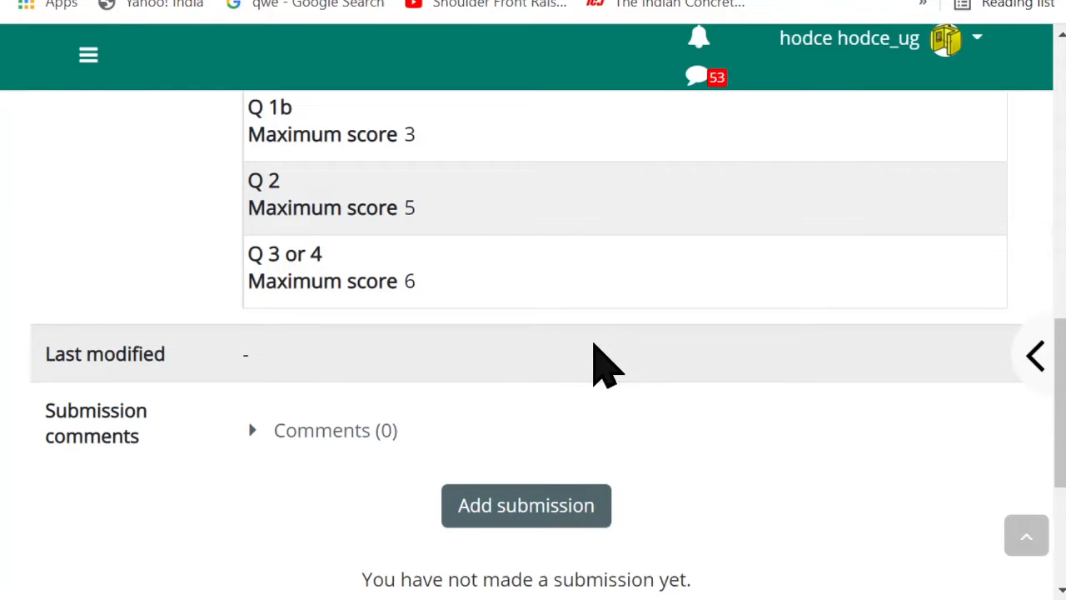
scroll(594, 344, down, 2)
click(540, 350)
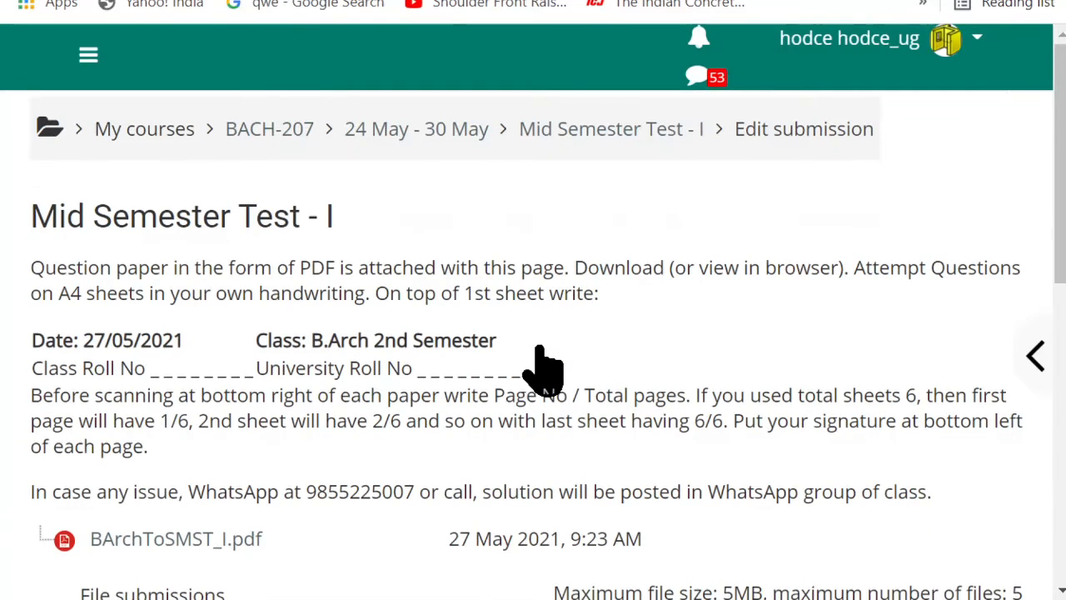
Step: In File submissions, open the file picker's Upload a file section to add an answer PDF
scroll(542, 371, down, 6)
scroll(542, 370, up, 2)
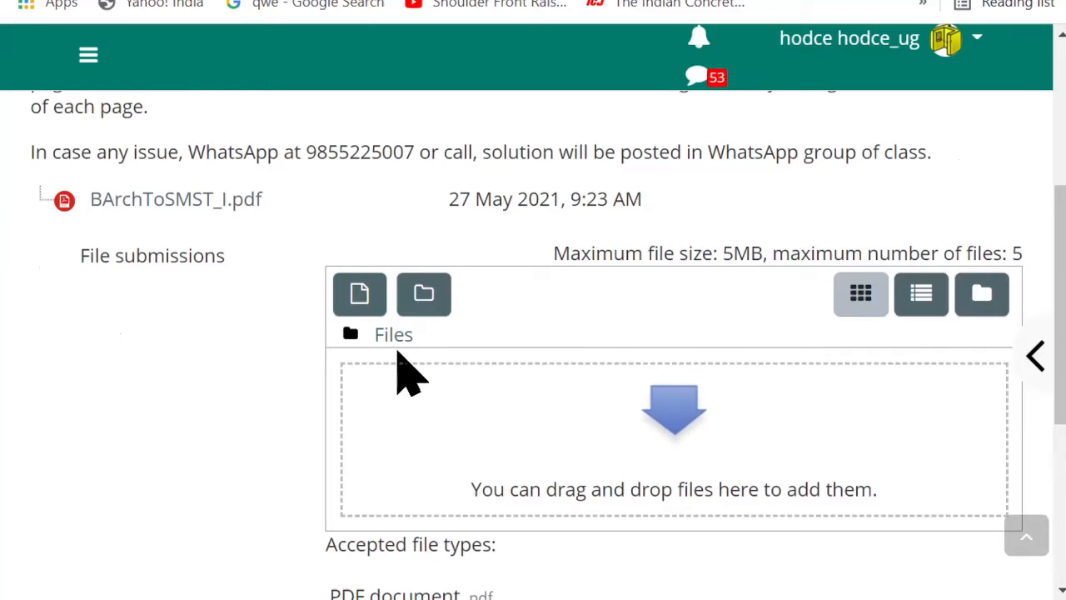
click(667, 417)
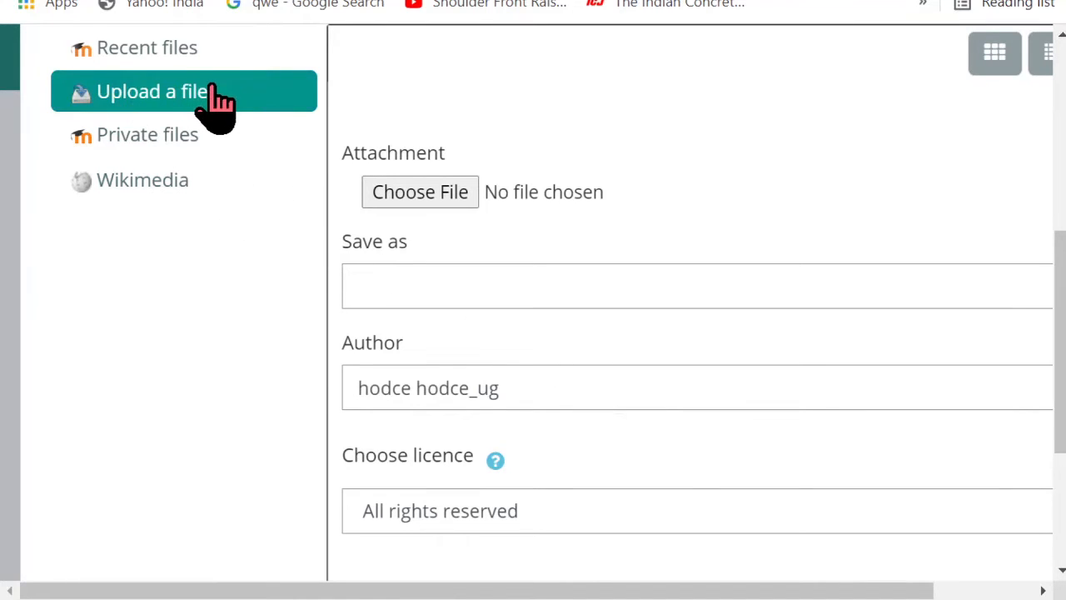
click(428, 186)
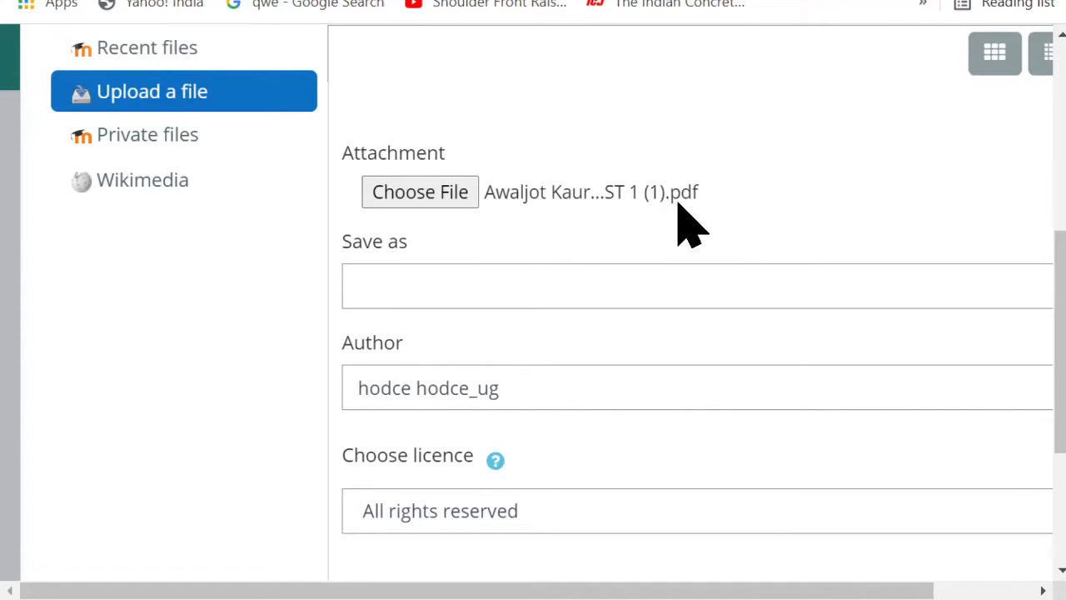
scroll(679, 207, up, 1)
scroll(679, 208, down, 1)
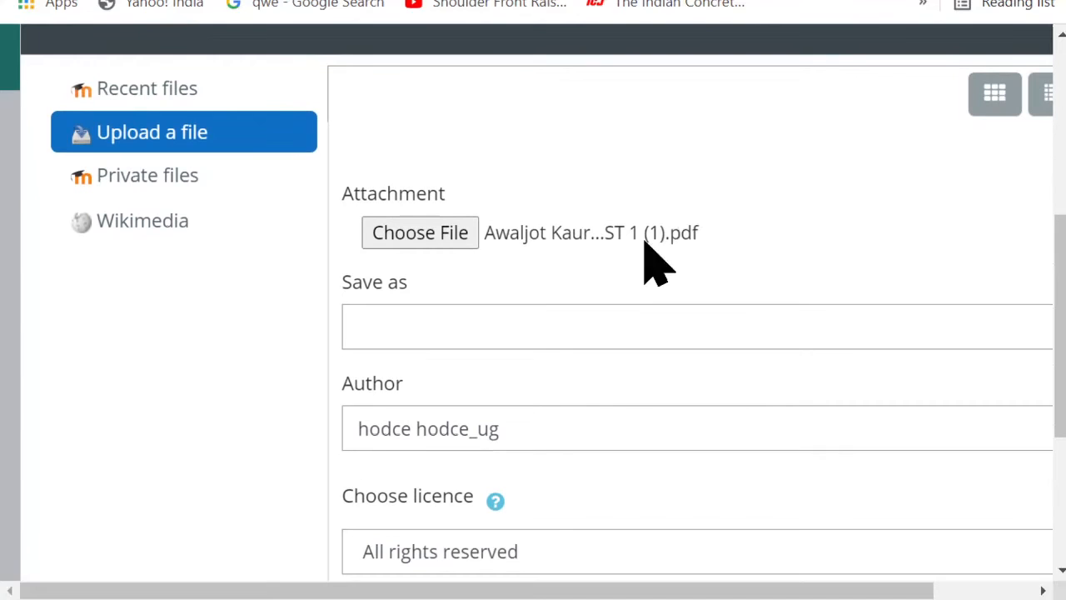
click(567, 336)
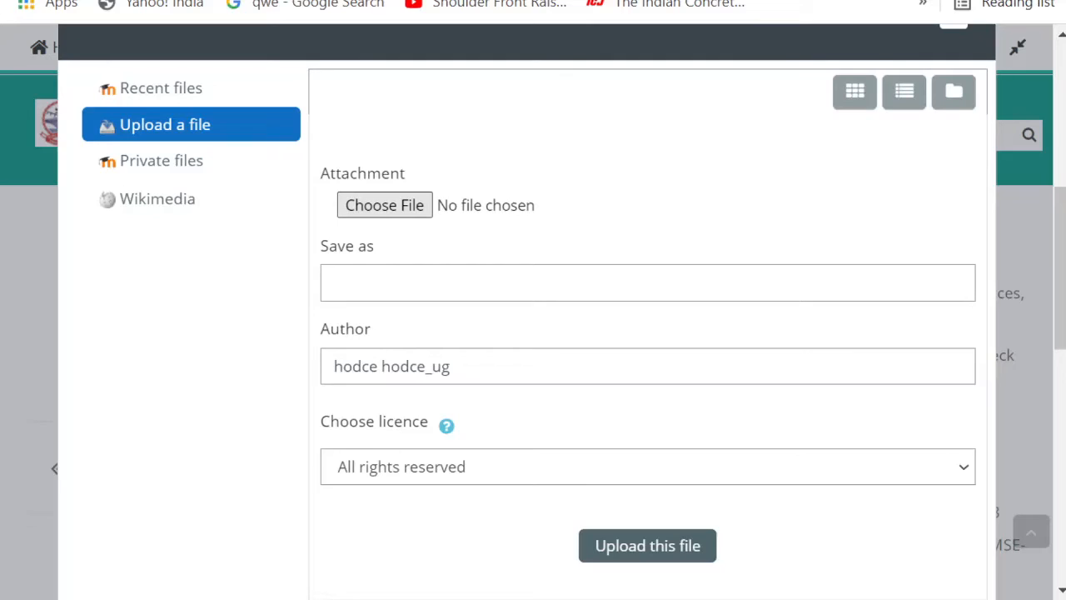
Step: Upload the chosen answer PDF saved as hsrai.pdf and save the submission
click(539, 435)
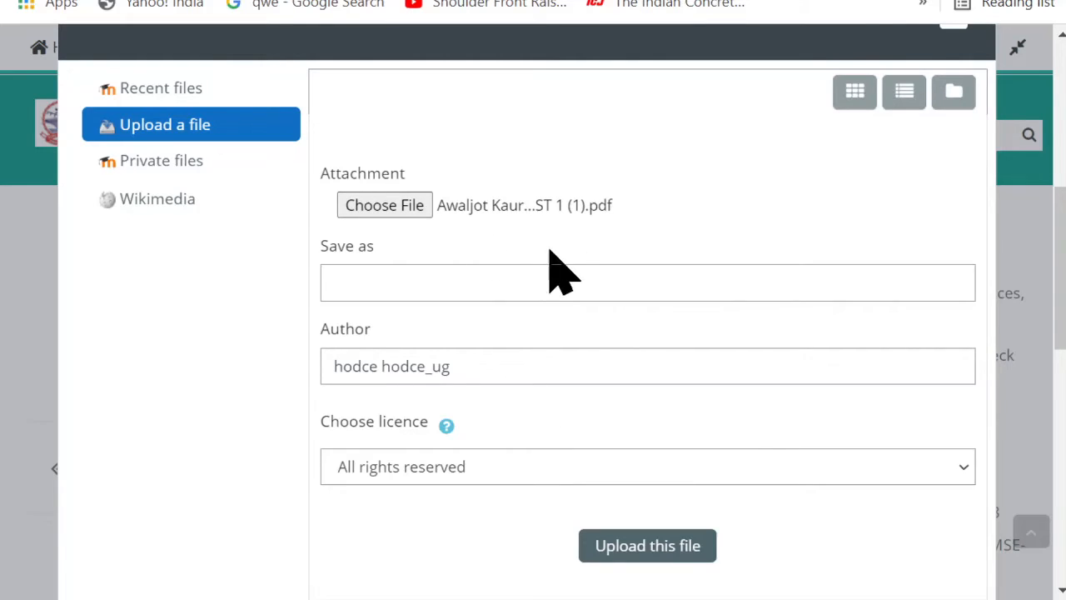
click(493, 278)
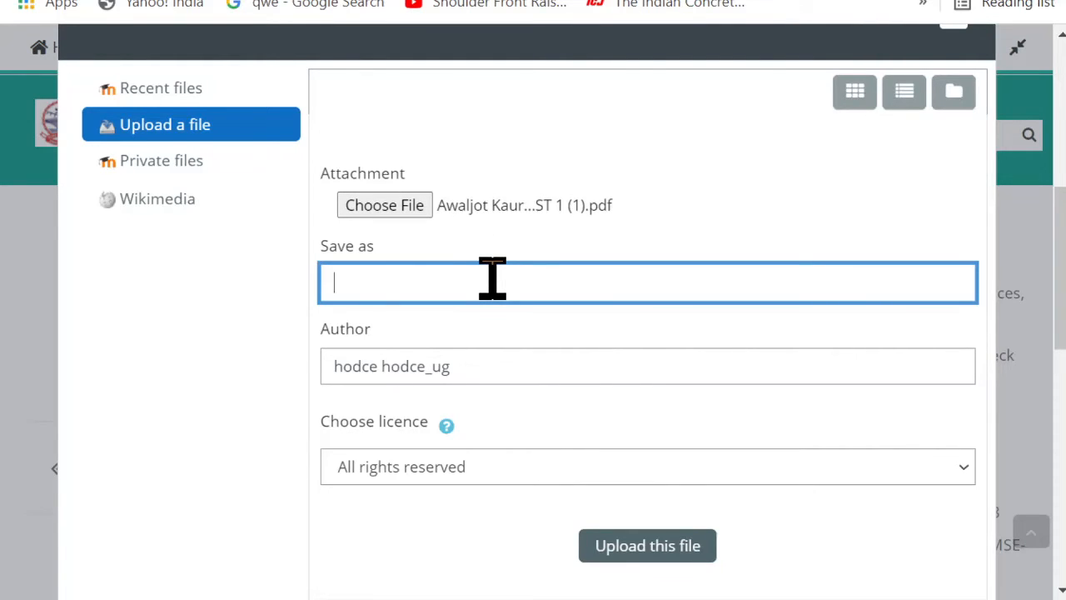
text(hsrai.pdf)
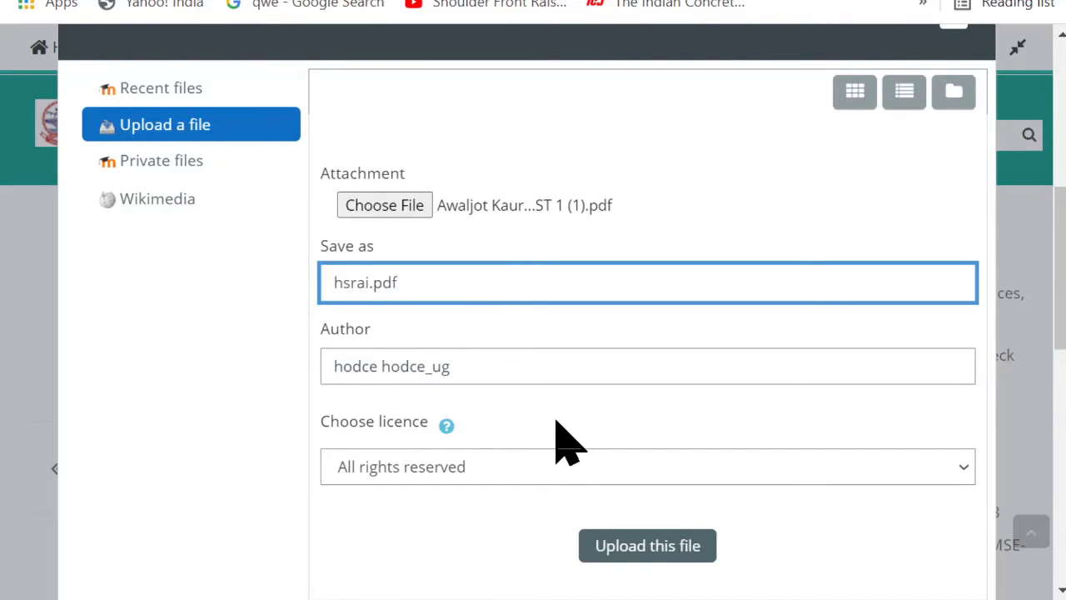
scroll(560, 450, down, 2)
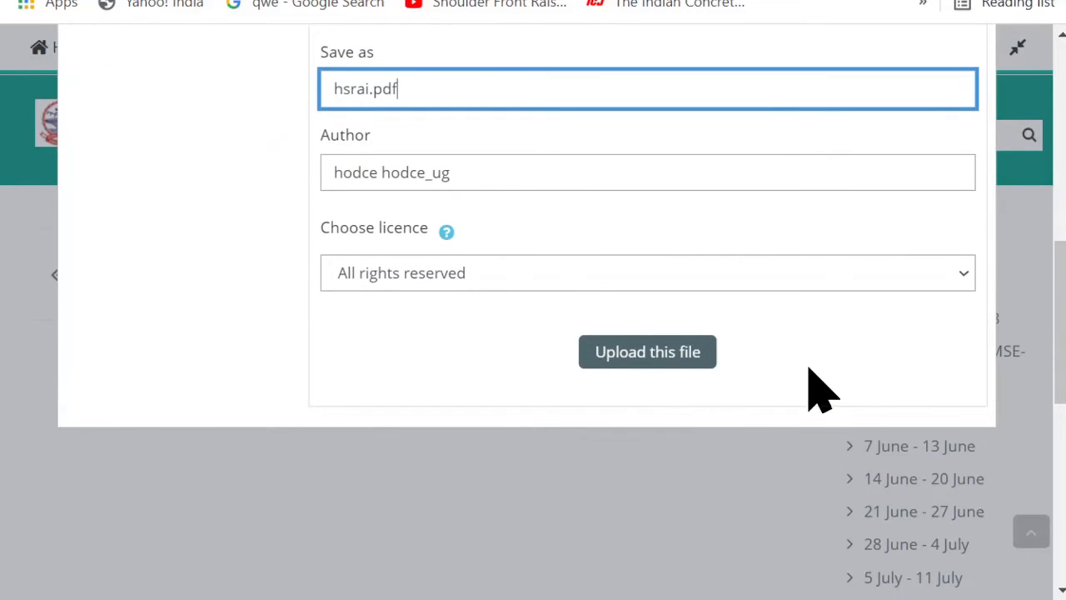
click(640, 354)
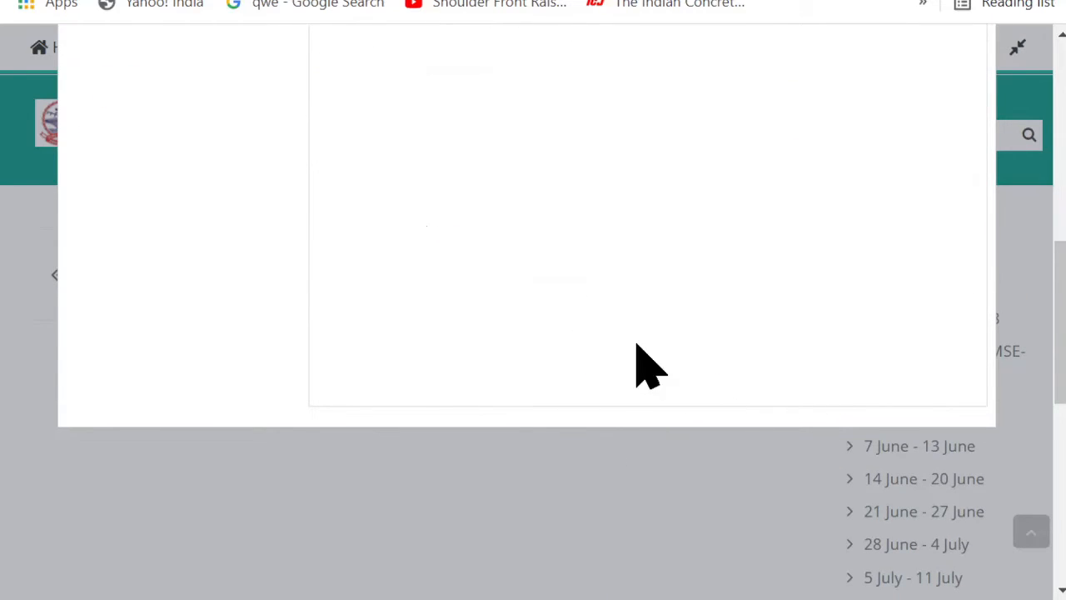
scroll(666, 454, up, 3)
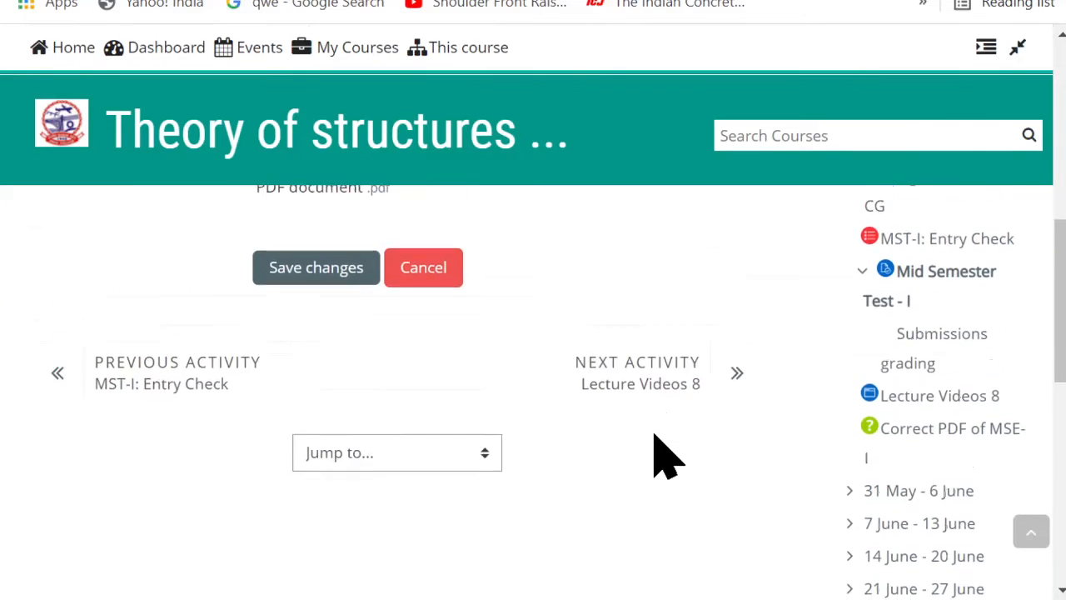
scroll(654, 454, up, 3)
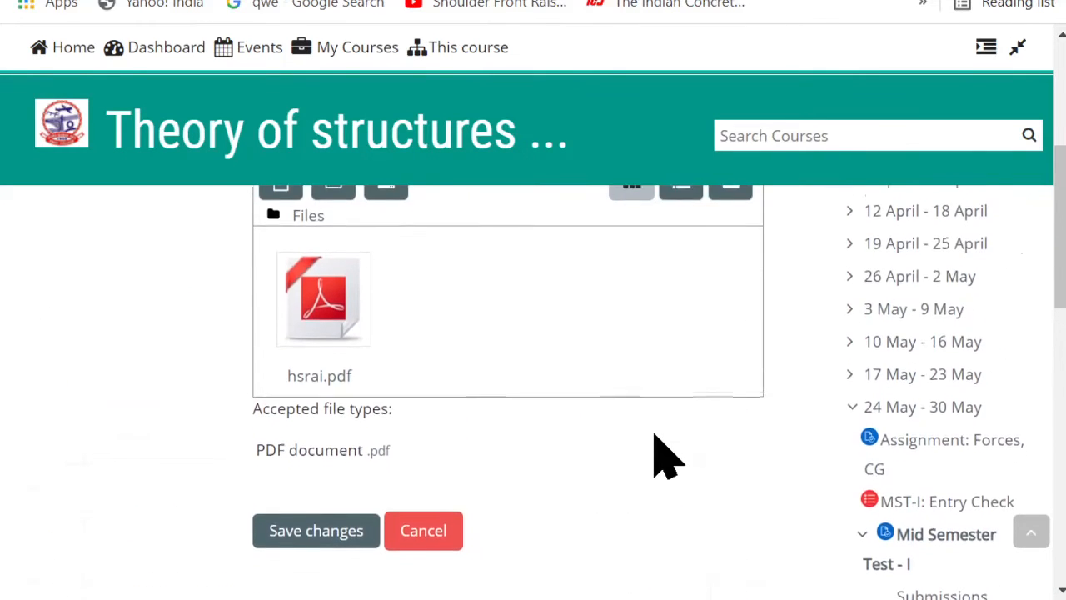
scroll(653, 453, down, 3)
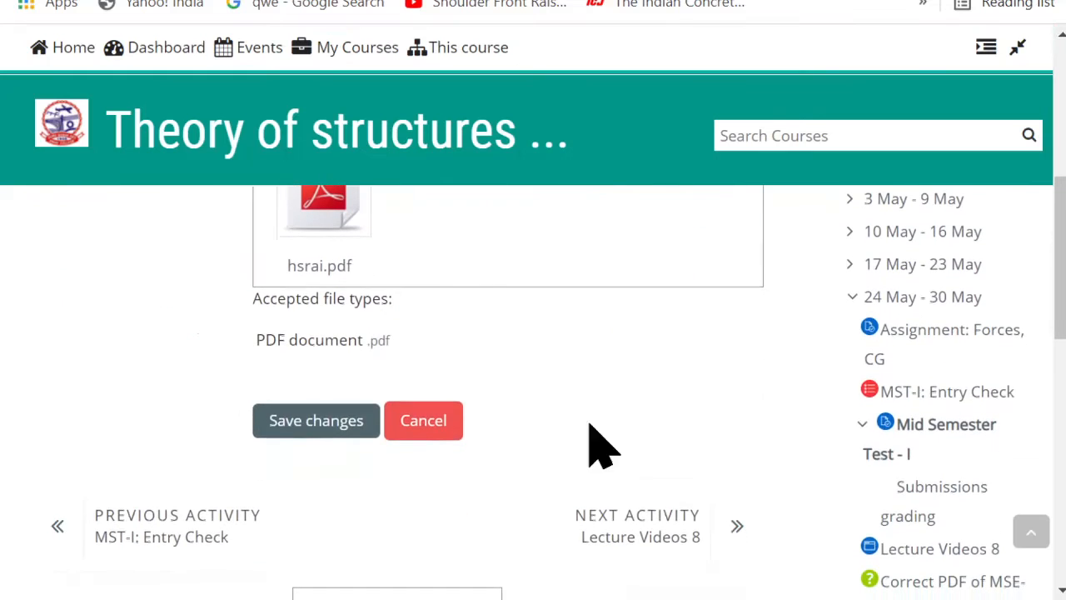
click(325, 423)
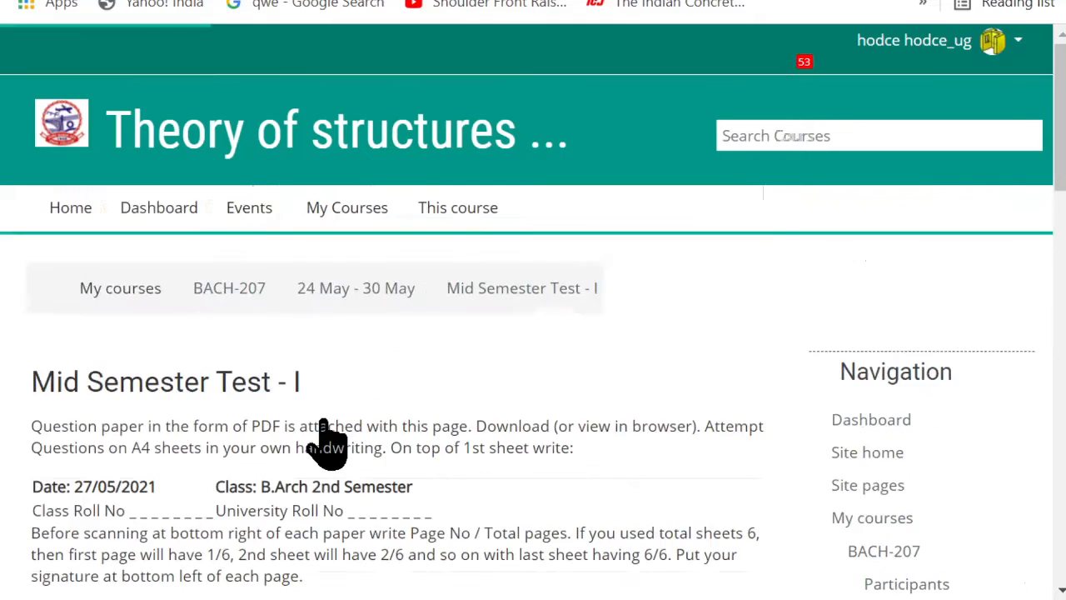
Step: Confirm the test shows Submitted for grading, then log out from the account menu
scroll(326, 445, down, 3)
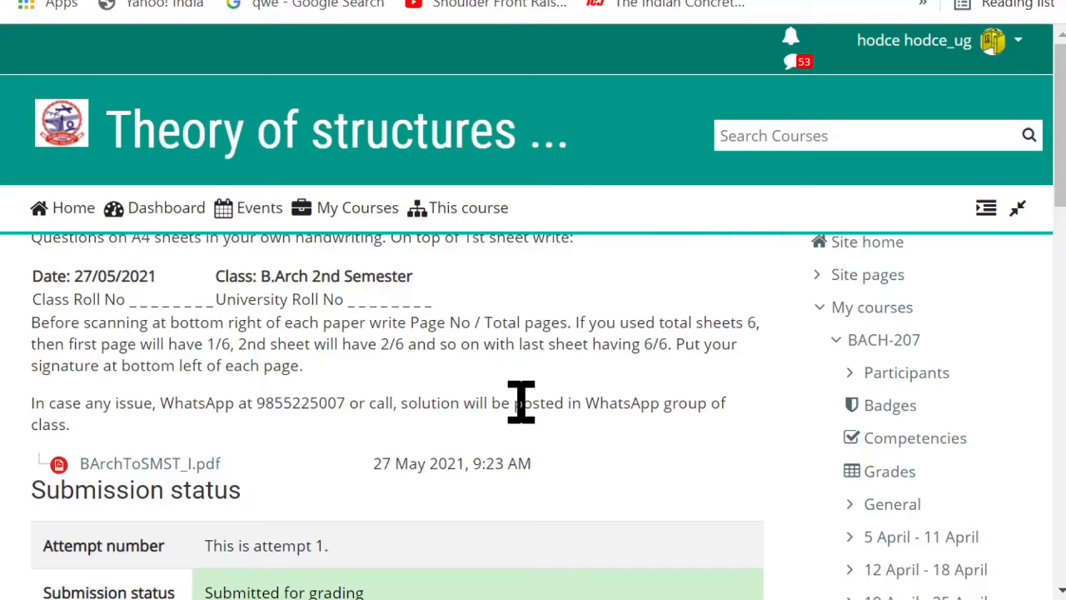
scroll(623, 409, down, 6)
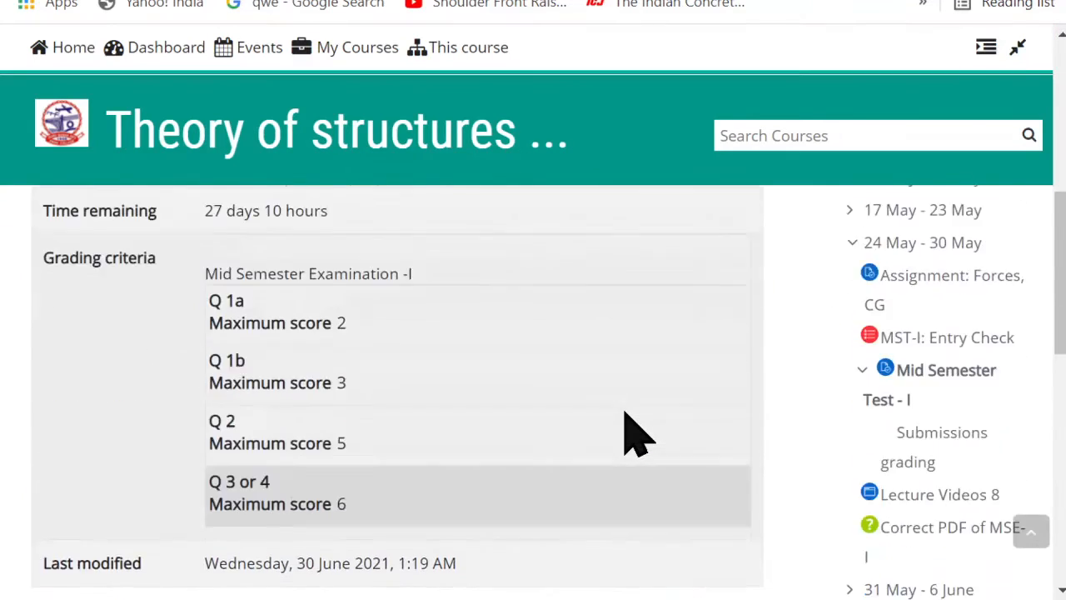
scroll(633, 433, up, 5)
click(942, 58)
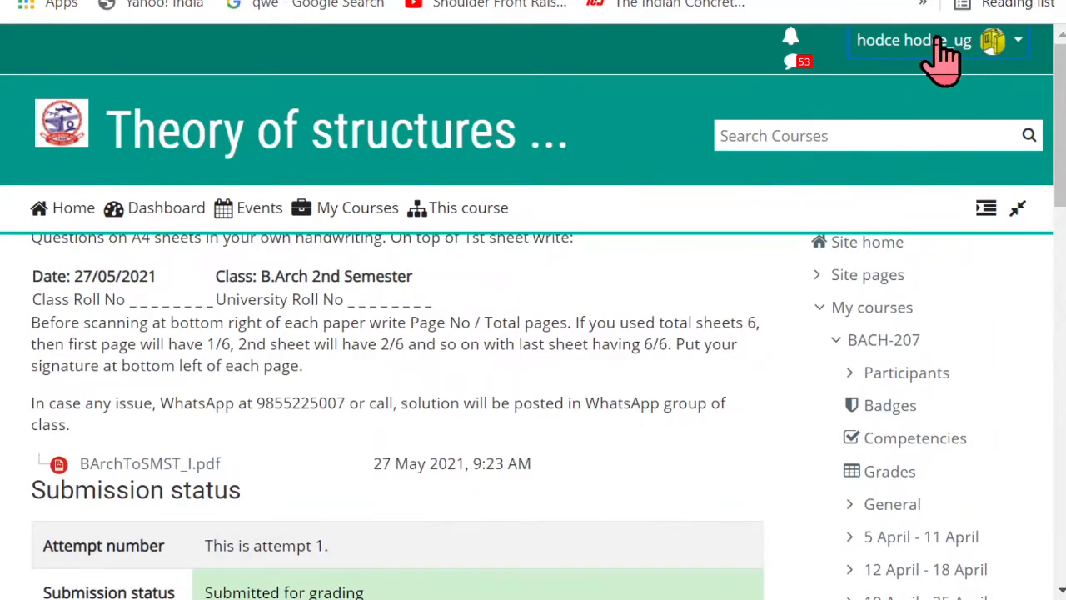
click(928, 360)
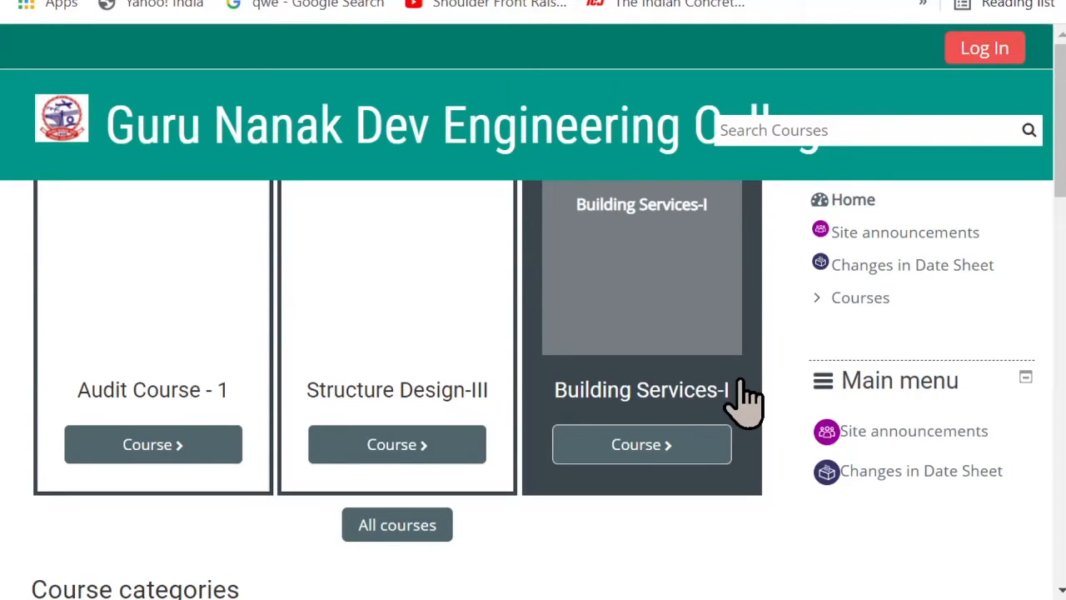
Step: Sign in with another account through SAML2 and open the Theory of structures-I course
click(985, 50)
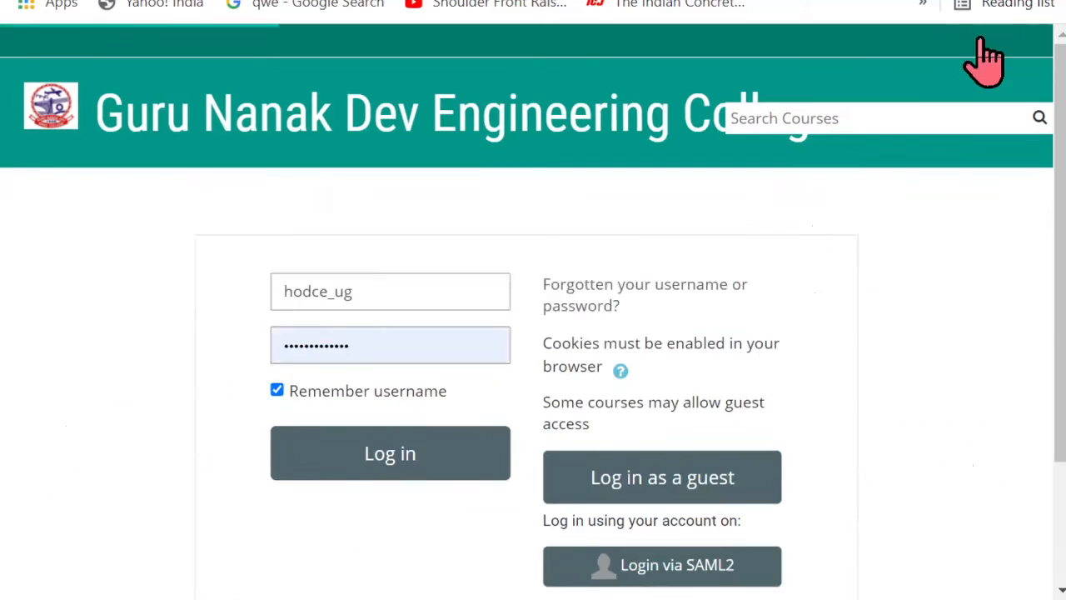
scroll(690, 281, down, 2)
click(622, 439)
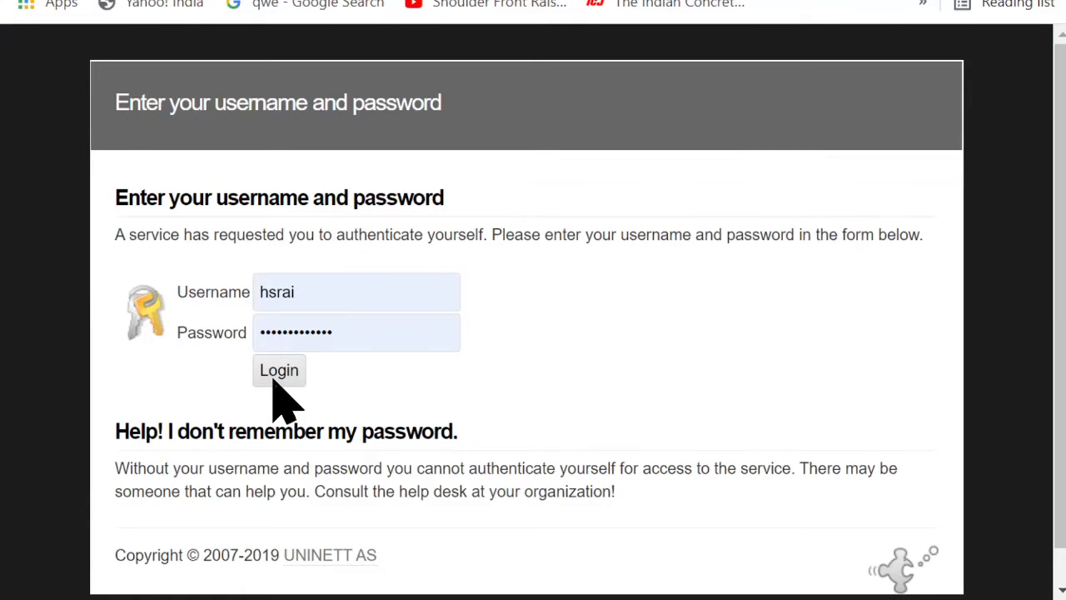
click(277, 374)
scroll(275, 381, down, 4)
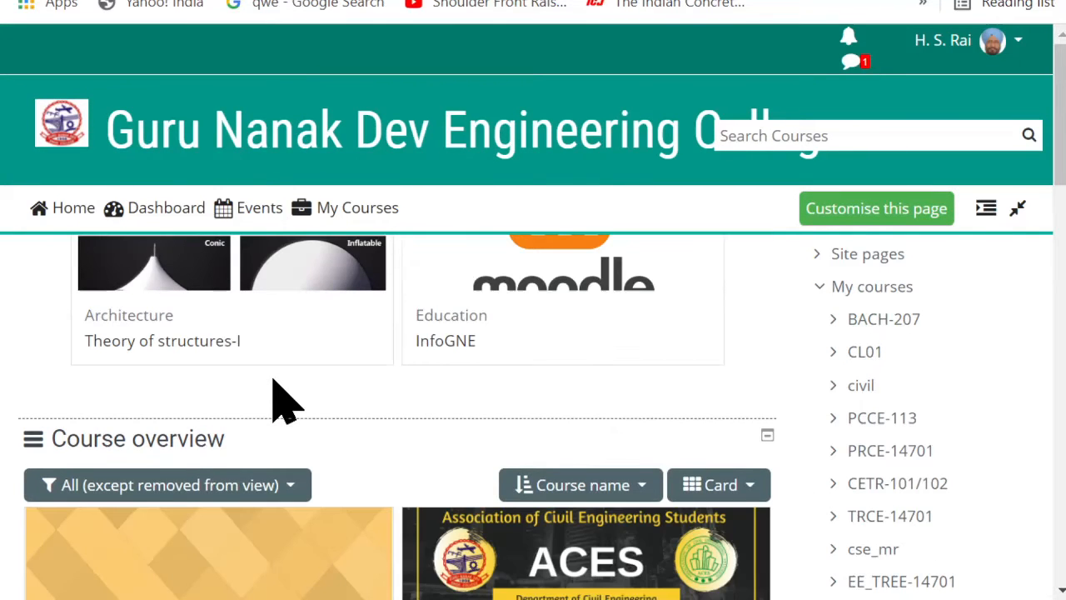
click(148, 348)
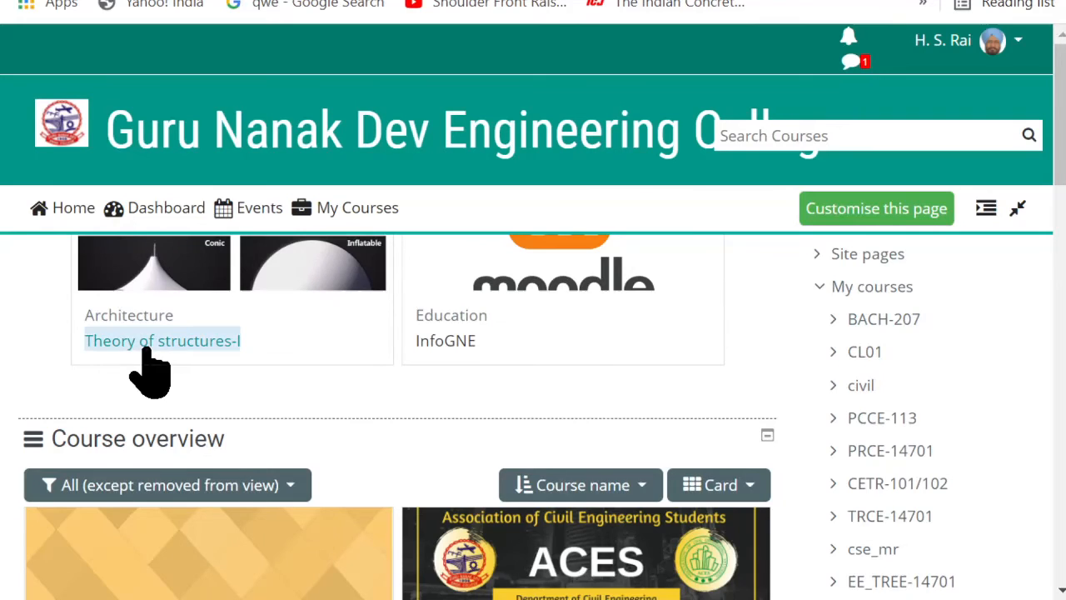
scroll(150, 373, down, 3)
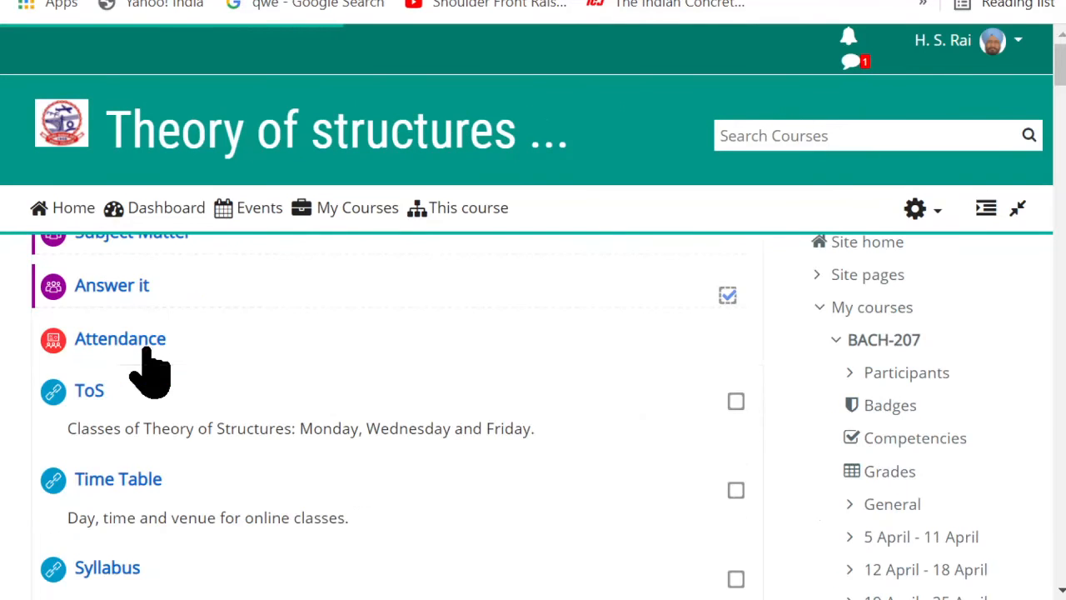
Step: Open the Mid Semester Test - I assignment from the course's Assignments list
click(470, 228)
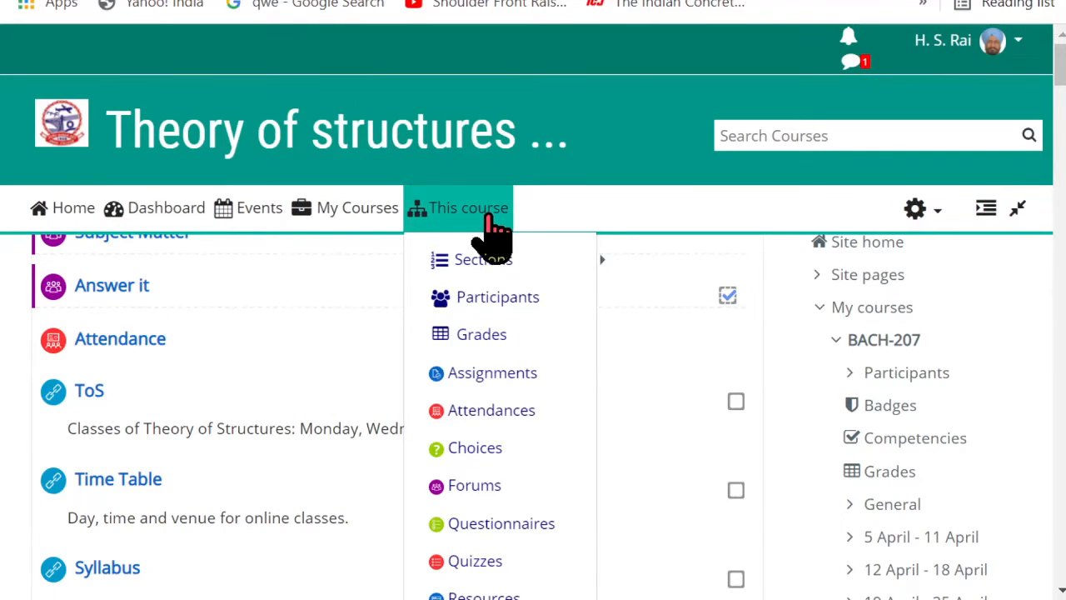
click(500, 376)
scroll(500, 396, down, 4)
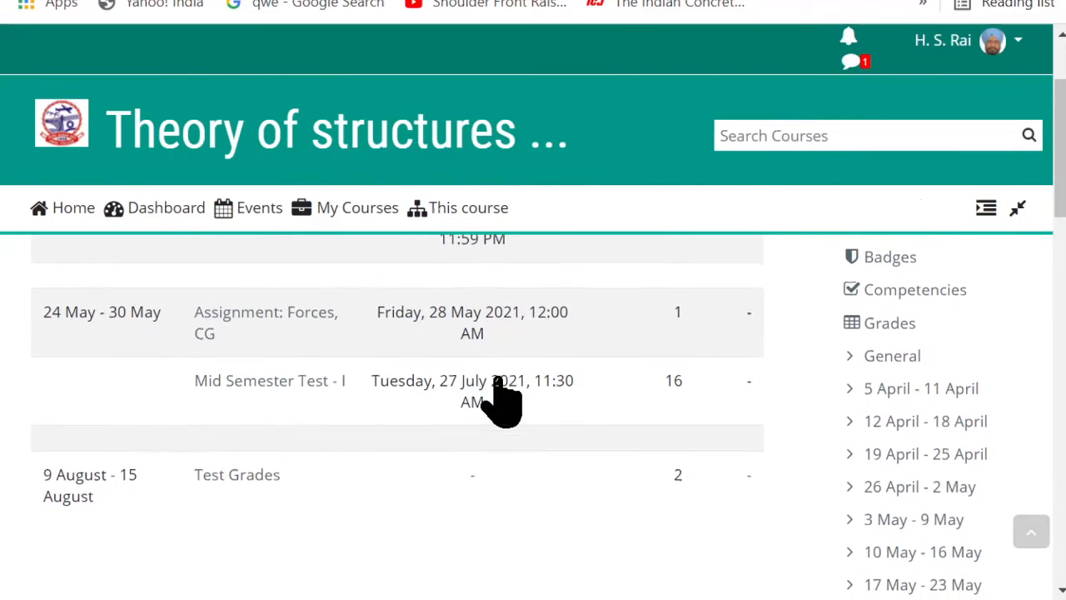
click(293, 385)
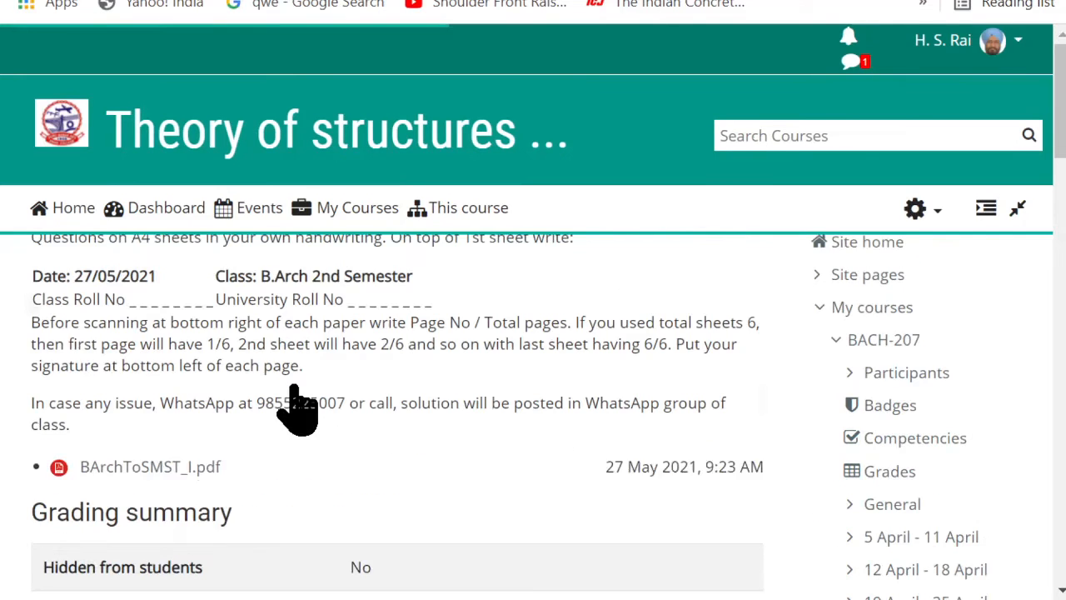
scroll(449, 408, down, 3)
scroll(447, 421, down, 3)
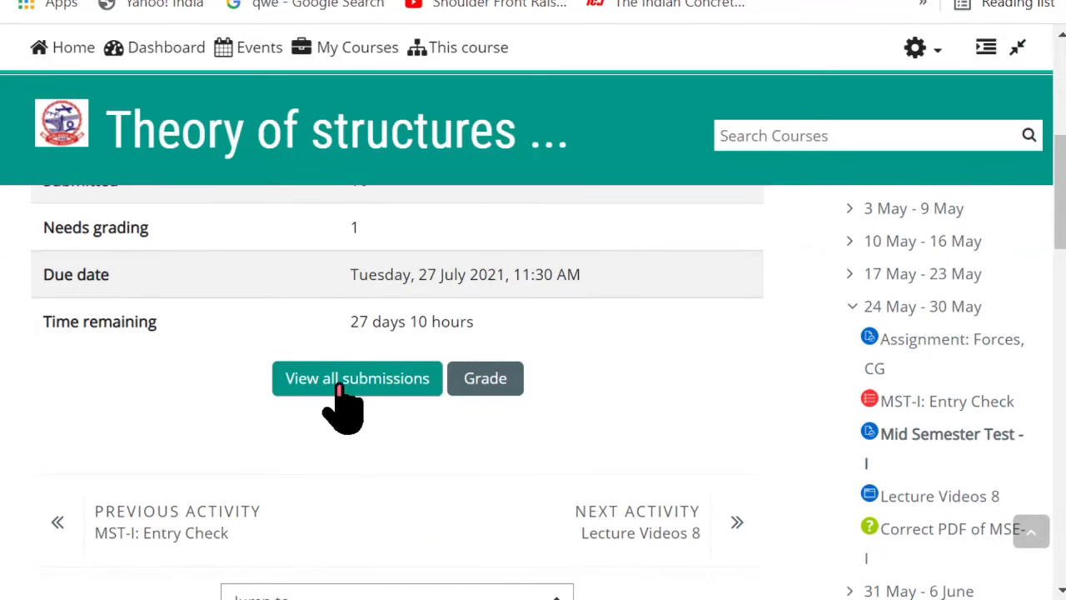
Step: View all submissions, showing entries Submitted for grading and Graded at 11.00 / 16.00
click(392, 388)
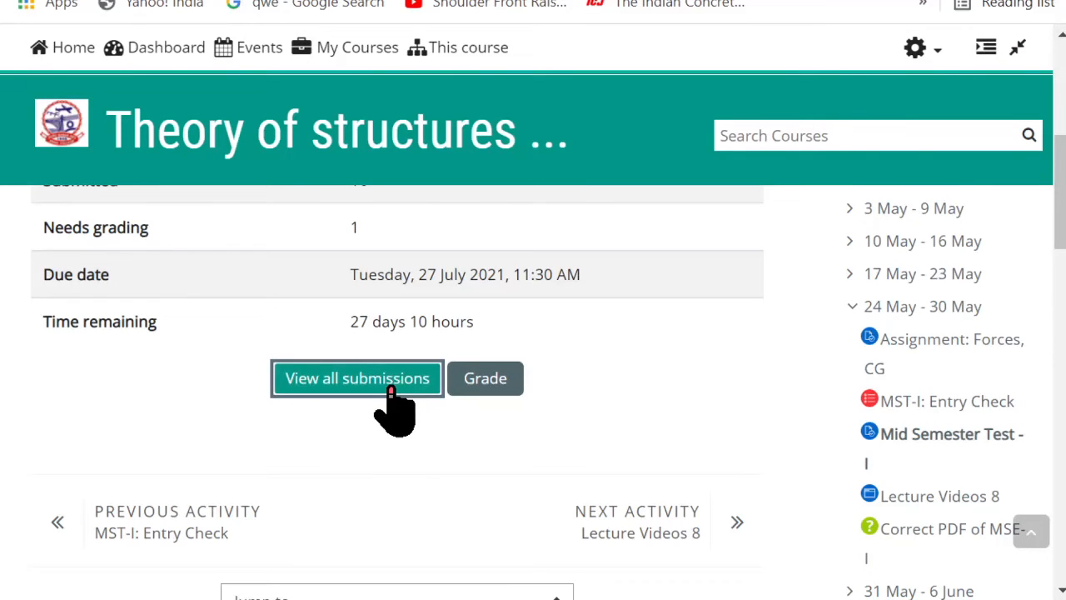
scroll(507, 424, down, 4)
scroll(512, 425, down, 1)
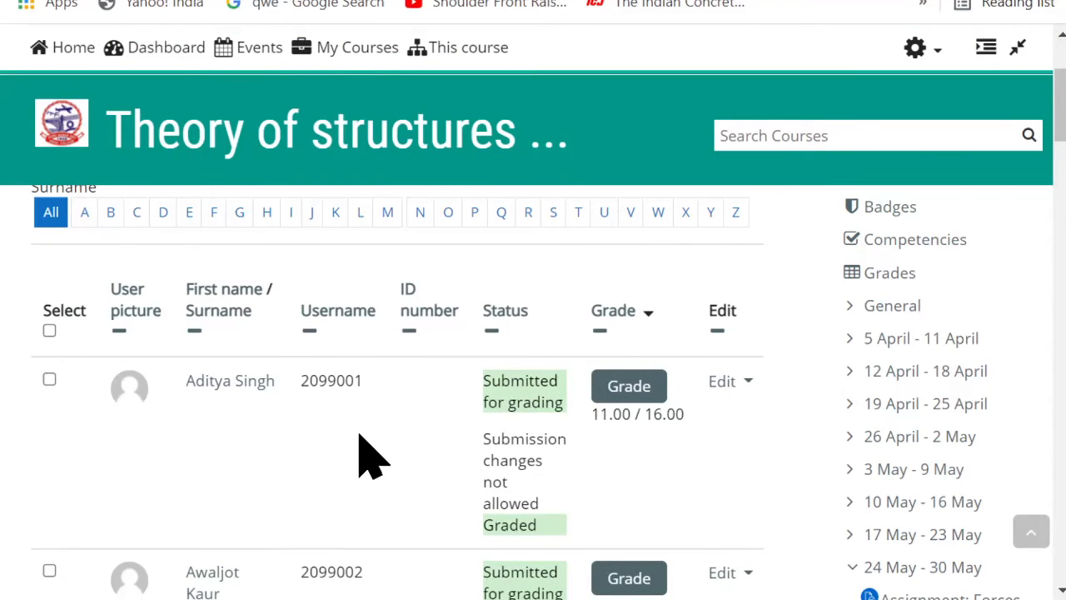
scroll(369, 454, down, 2)
scroll(362, 442, down, 2)
scroll(362, 441, up, 3)
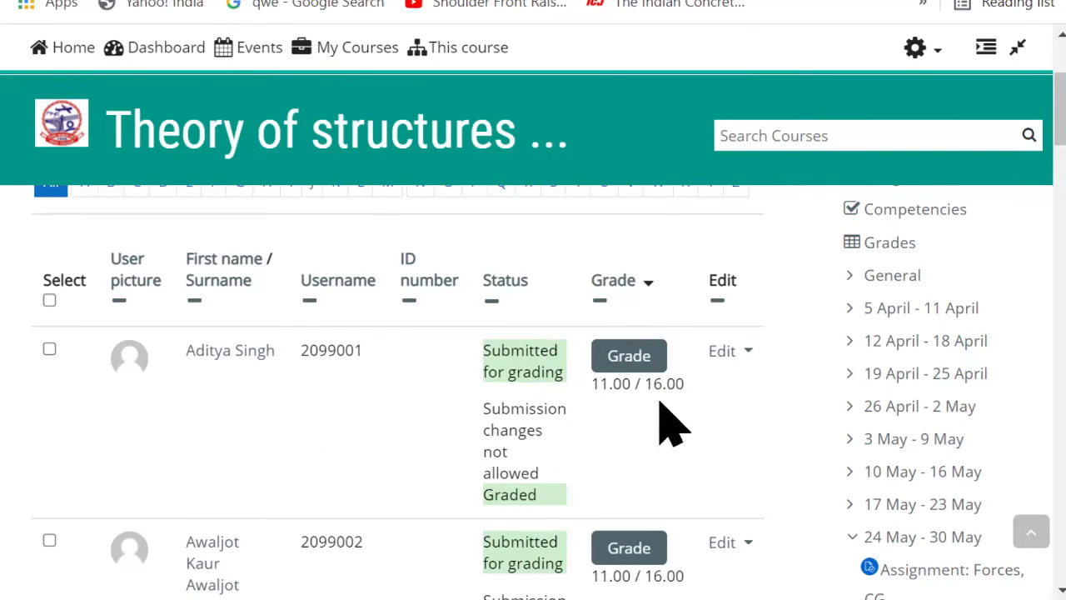
Step: Sort by the Status and Grade columns and open the ungraded submission's hsrai.pdf for grading
click(504, 283)
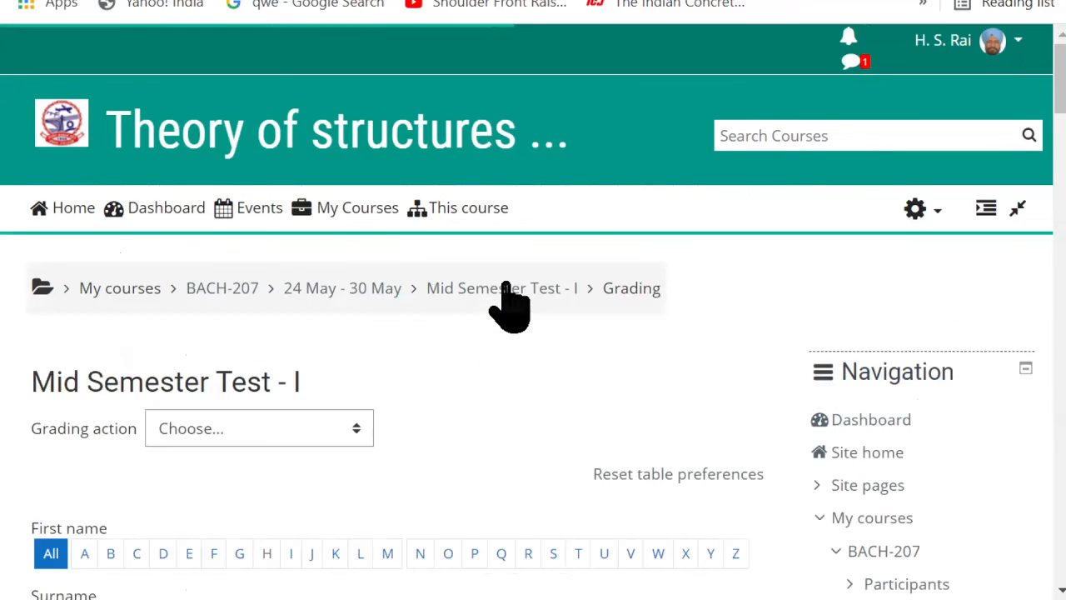
scroll(509, 305, down, 7)
scroll(509, 309, up, 2)
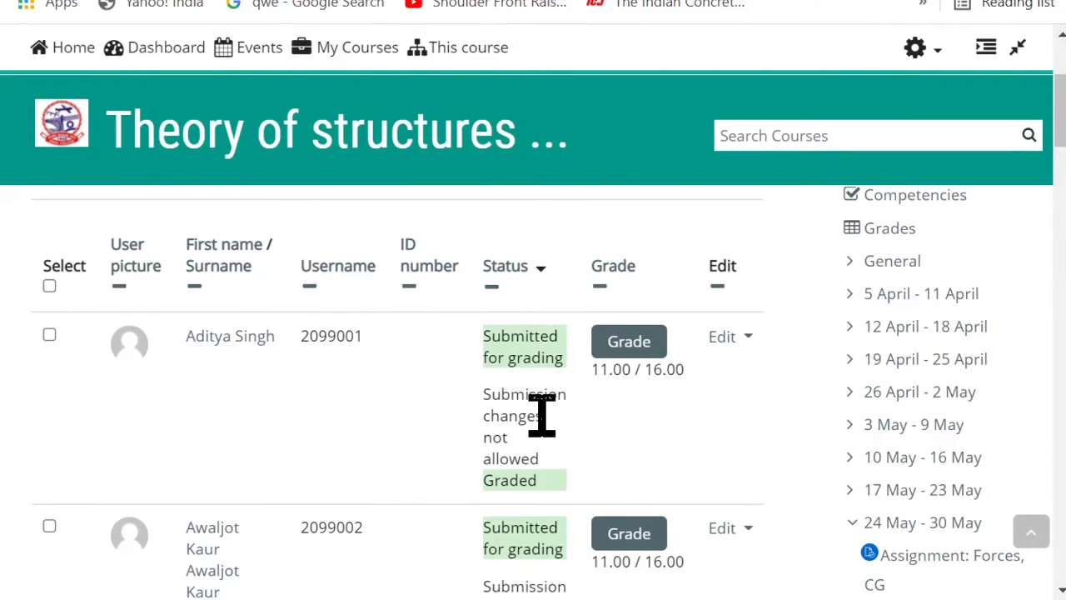
click(513, 267)
scroll(654, 400, down, 2)
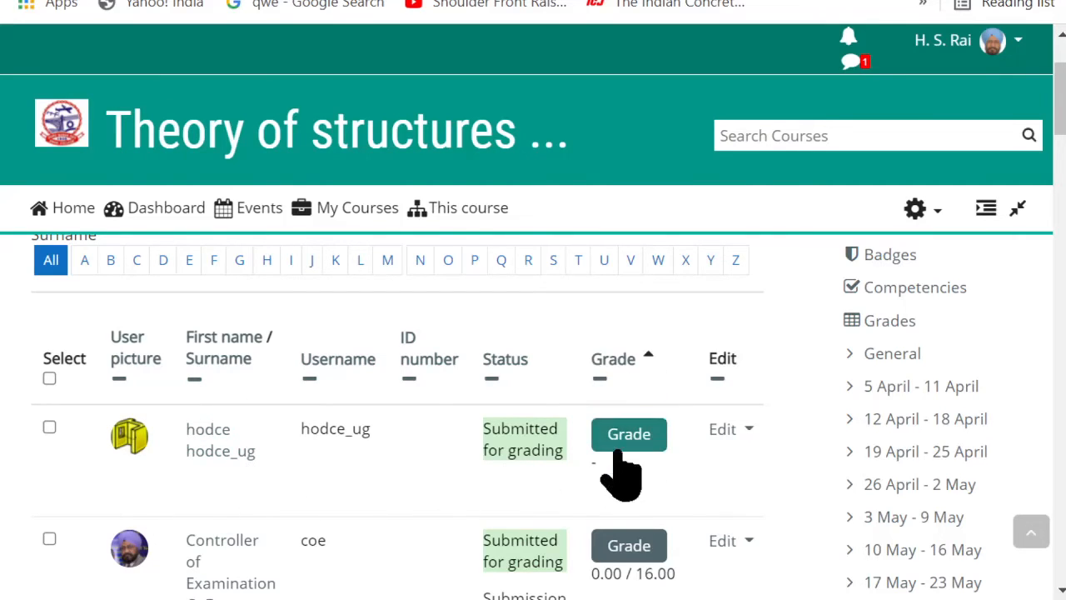
click(646, 444)
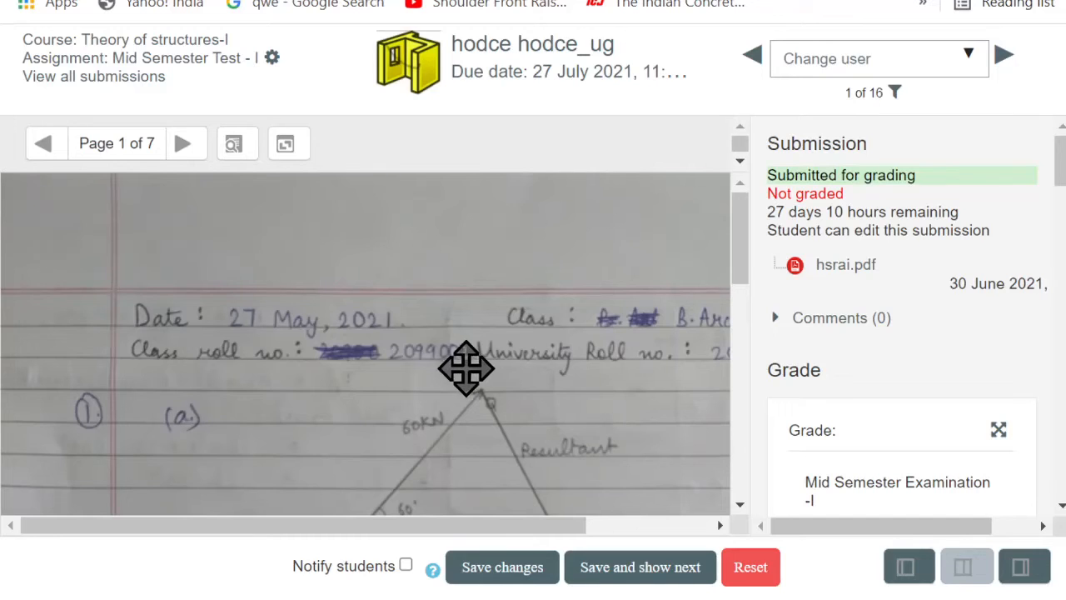
Step: Try the grader's layouts: grading panel only, side by side, and PDF only
scroll(462, 367, right, 2)
scroll(463, 366, left, 2)
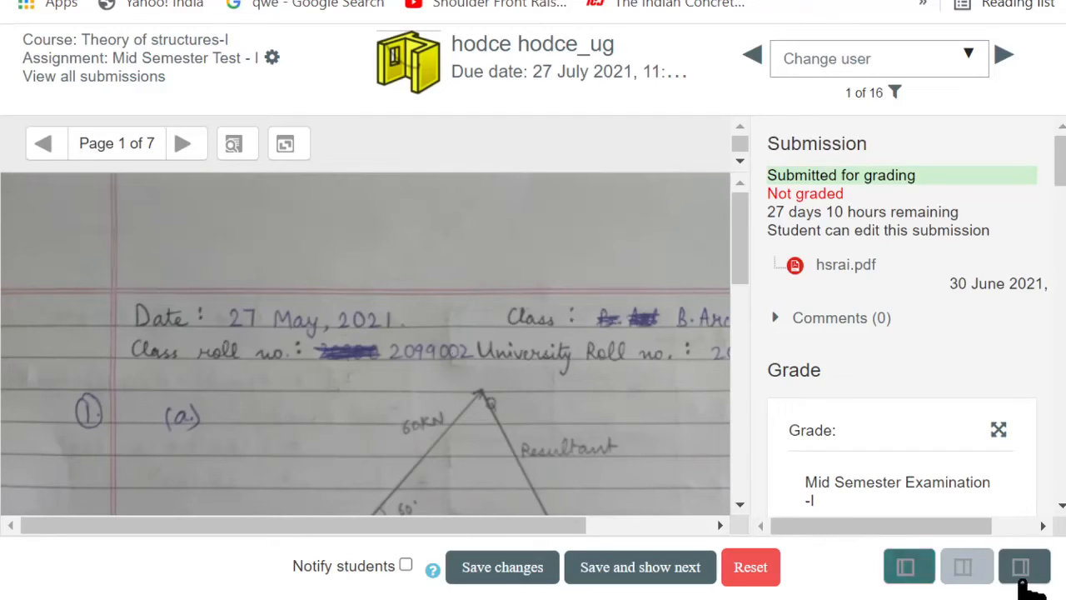
click(909, 573)
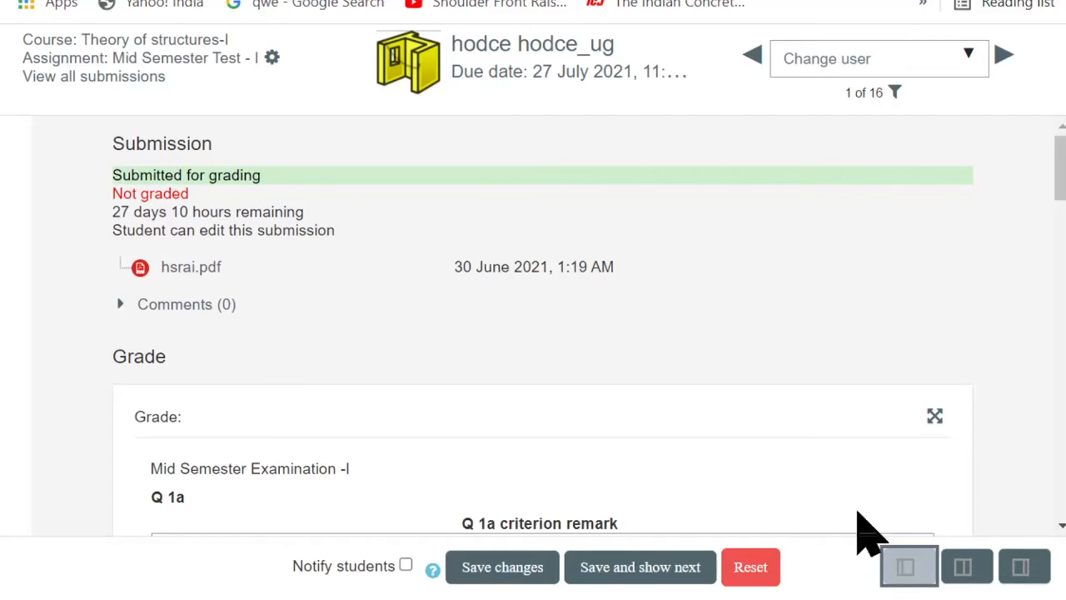
scroll(800, 421, down, 4)
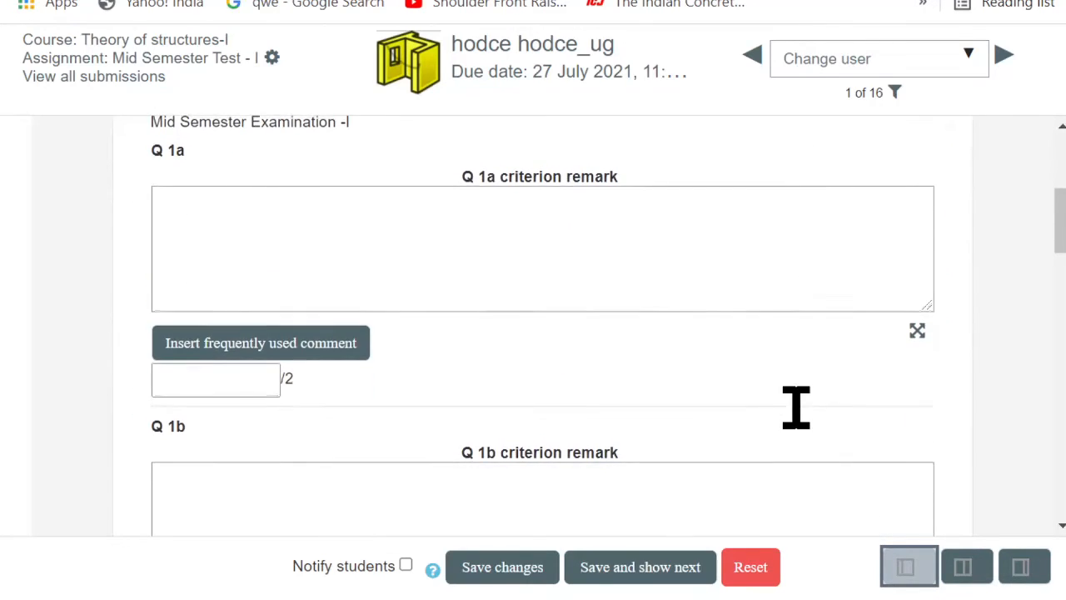
scroll(797, 408, up, 3)
scroll(796, 407, down, 3)
scroll(797, 408, down, 2)
scroll(797, 424, up, 4)
click(981, 575)
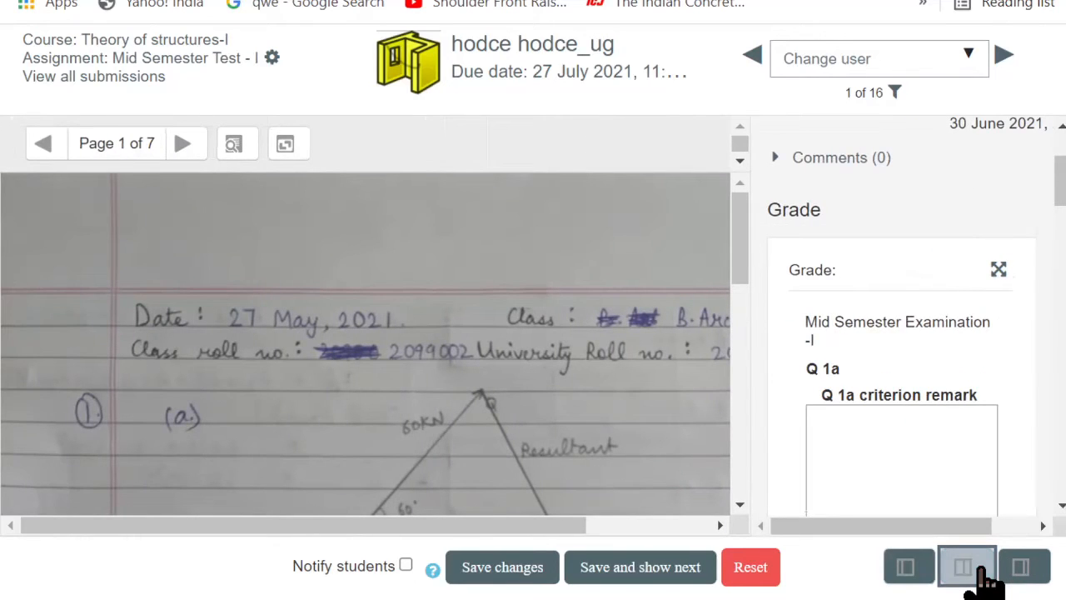
click(1042, 573)
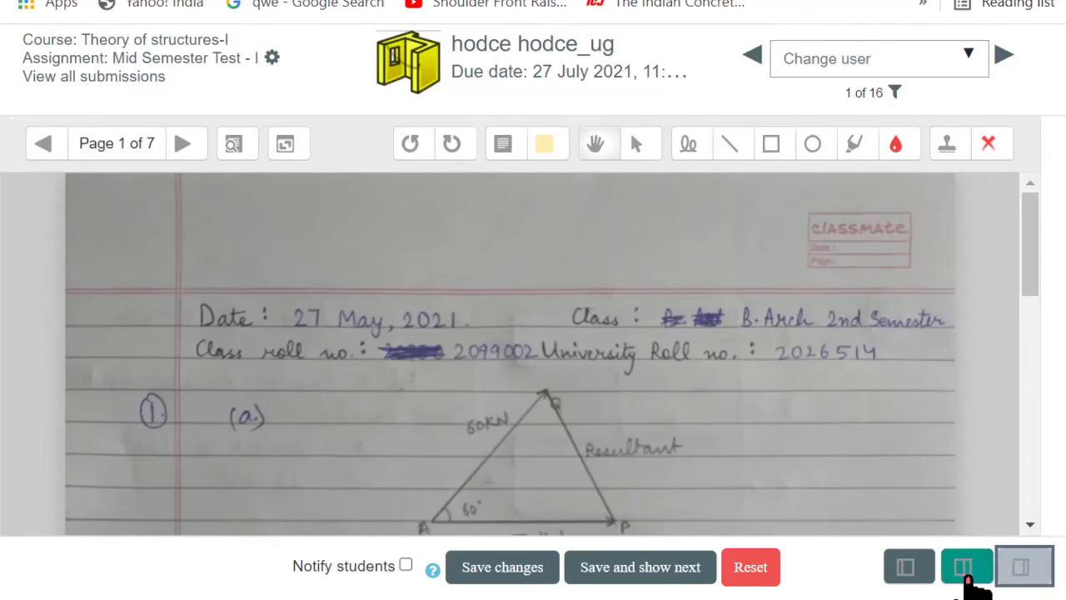
click(966, 573)
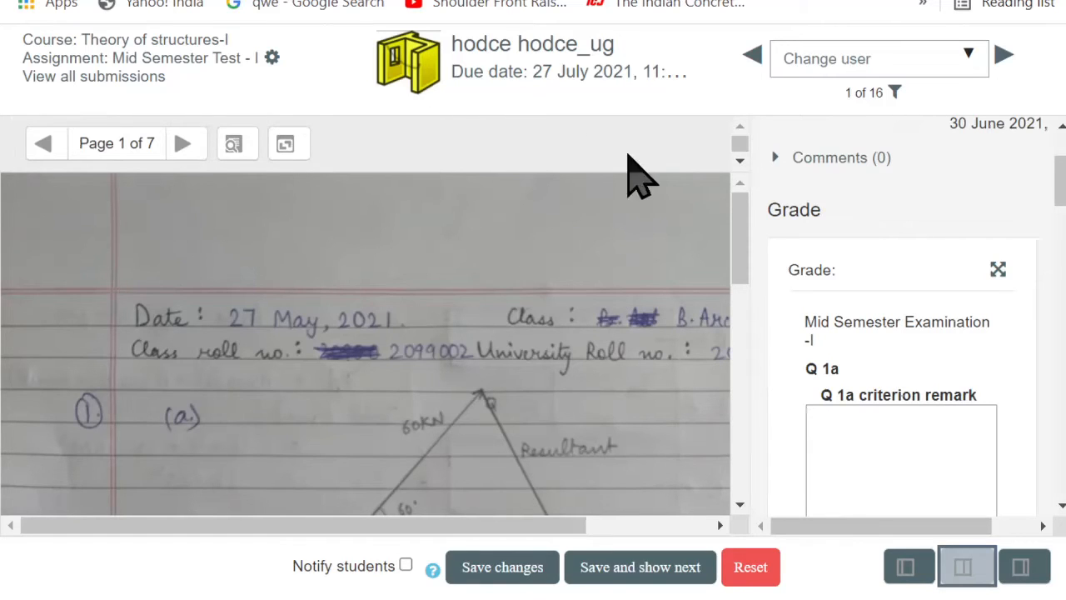
Step: Expand the PDF to full width with the annotation toolbar and adjust the browser zoom
click(740, 160)
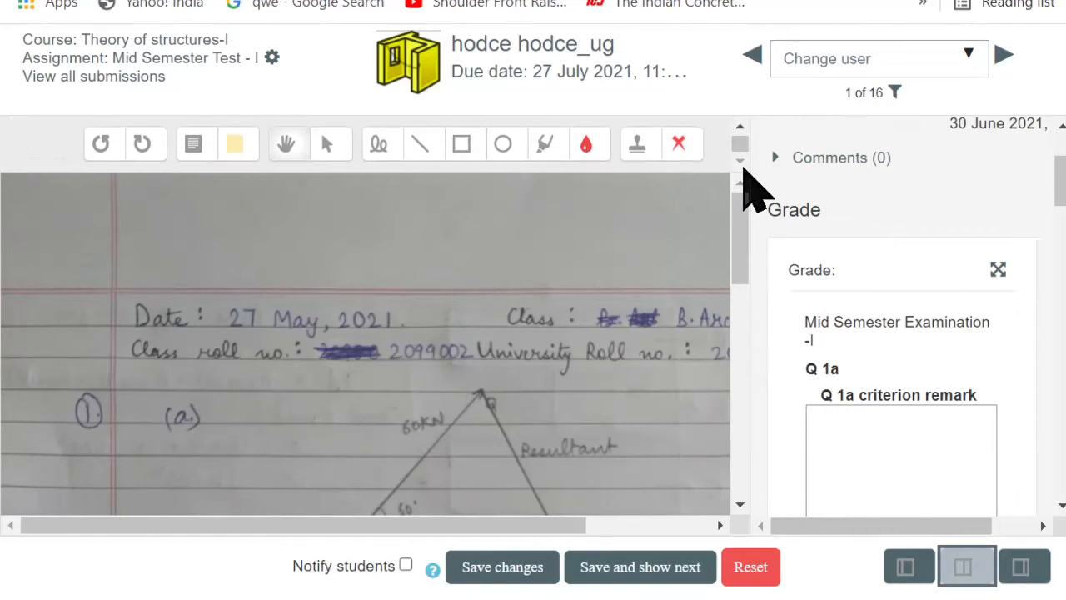
click(740, 121)
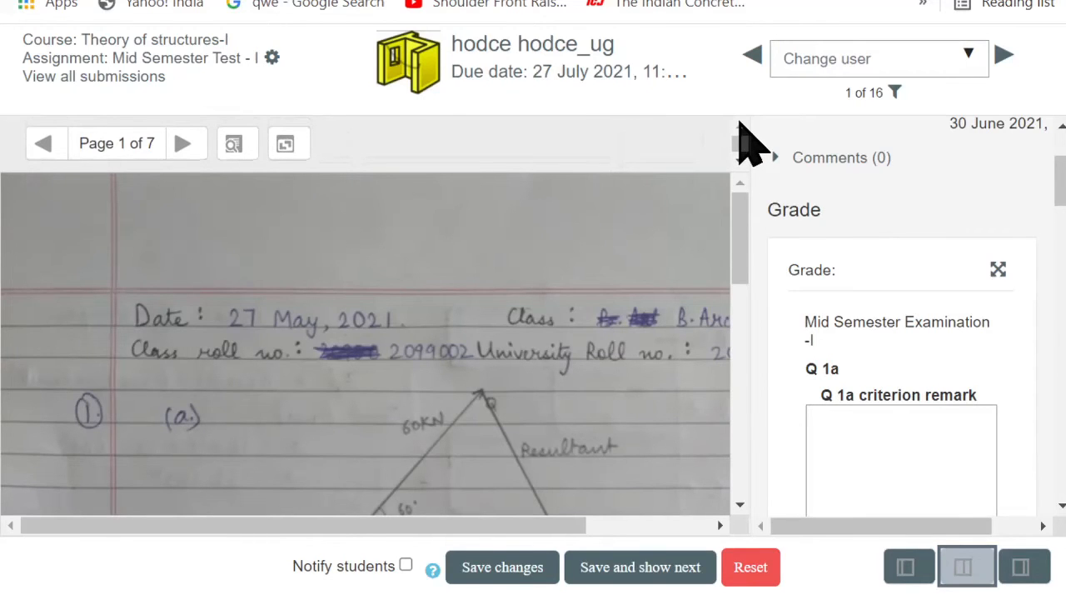
key(ctrl+minus)
key(ctrl+minus)
key(ctrl+minus)
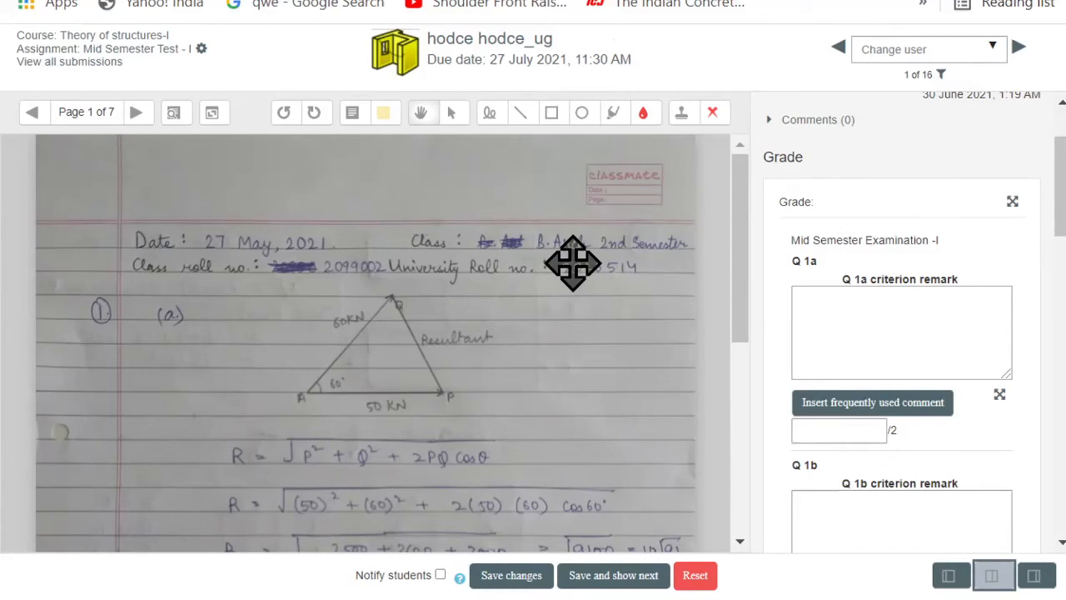
click(1037, 583)
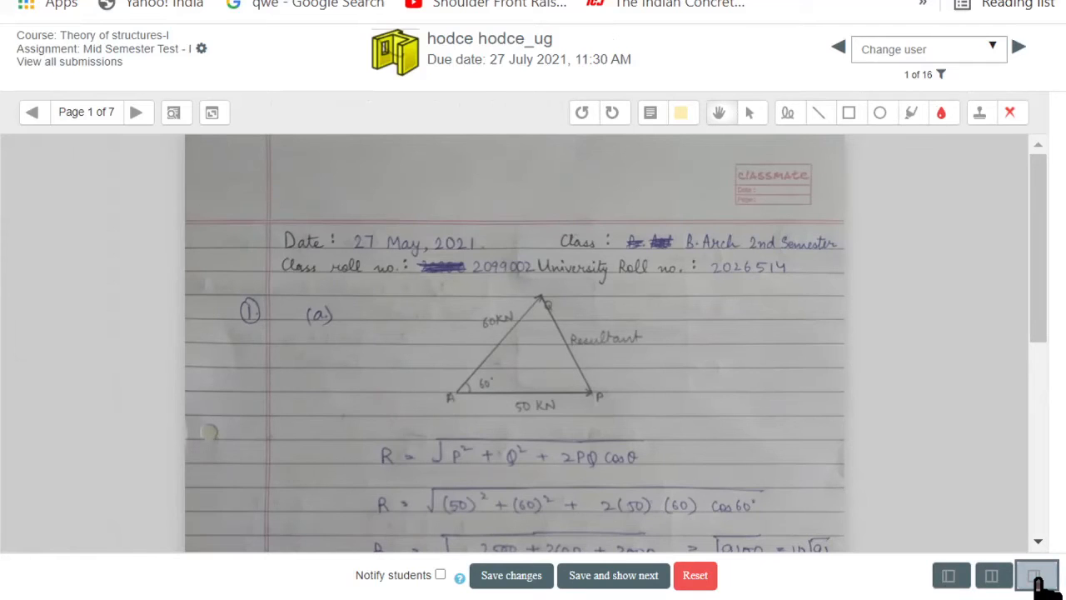
key(ctrl+plus)
key(ctrl+plus)
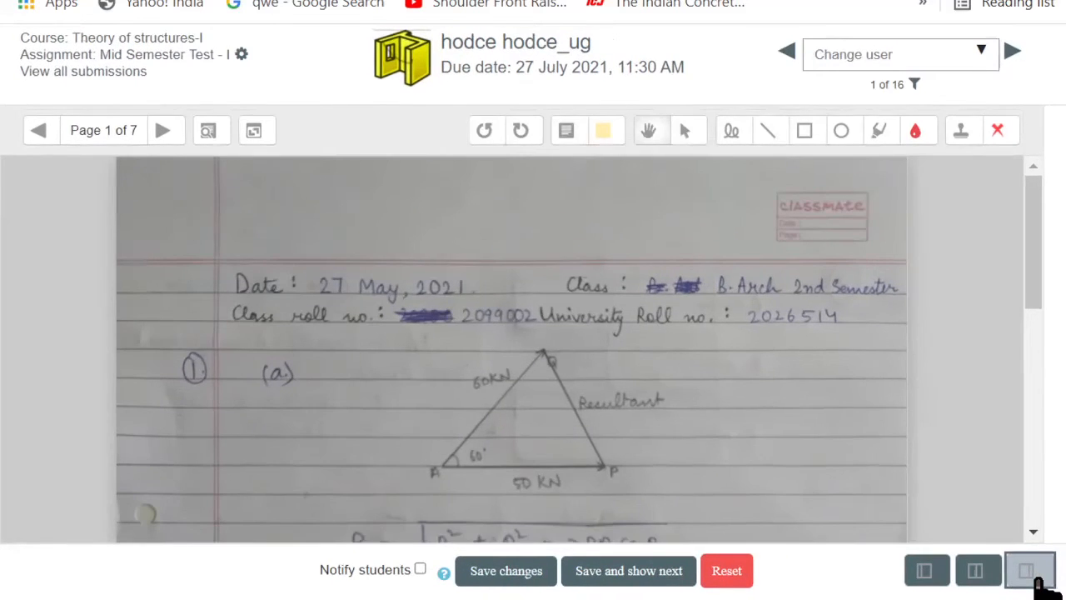
key(ctrl+plus)
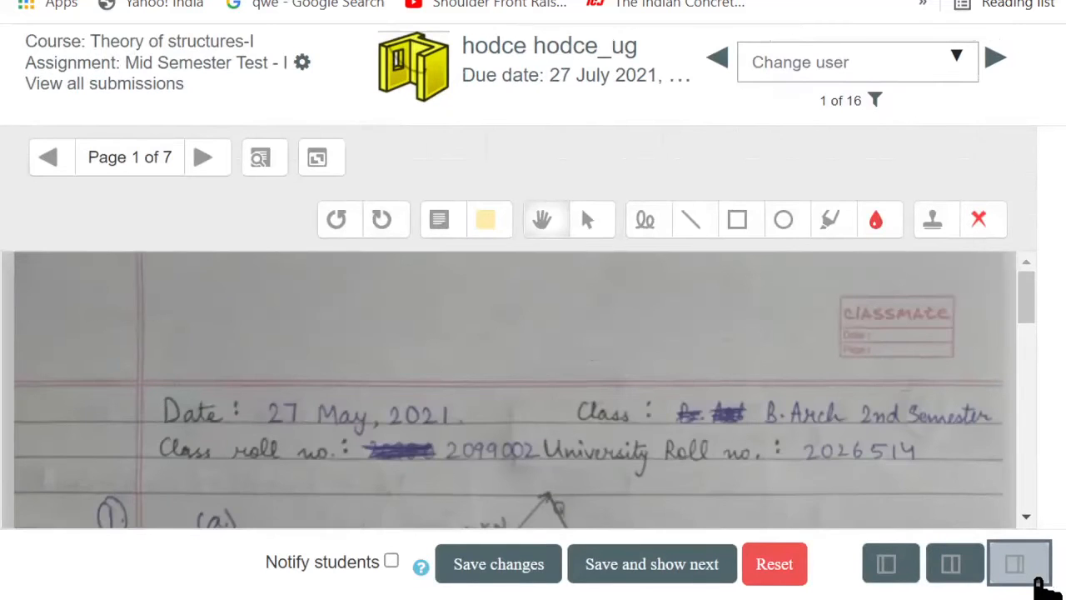
key(ctrl+minus)
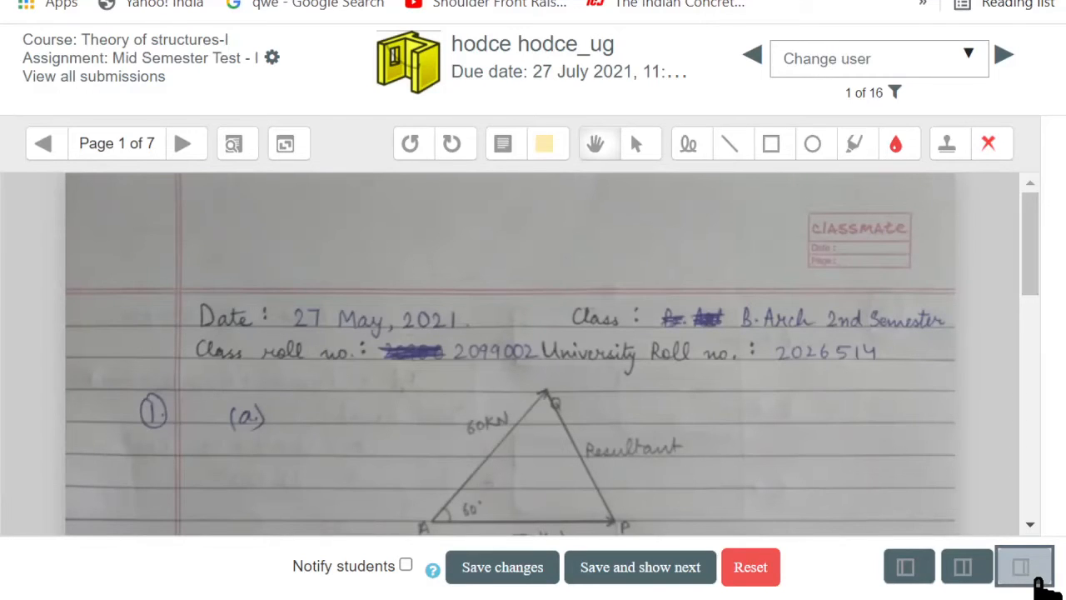
scroll(744, 481, down, 2)
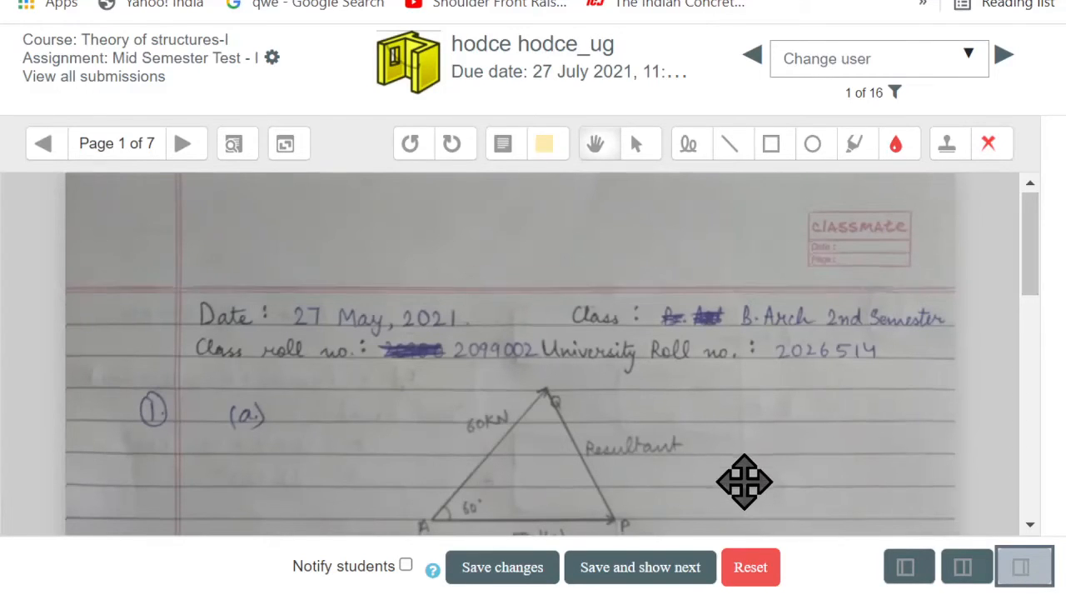
scroll(744, 481, up, 1)
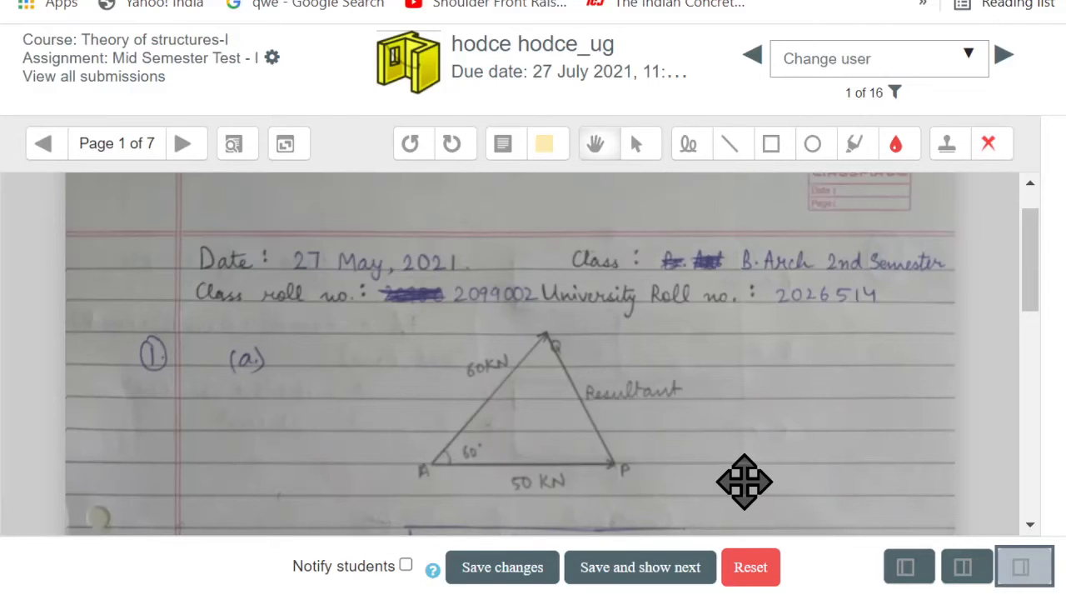
Step: Draw a red X over 'Resultant' and a red tick beside the force triangle with the pen
click(686, 144)
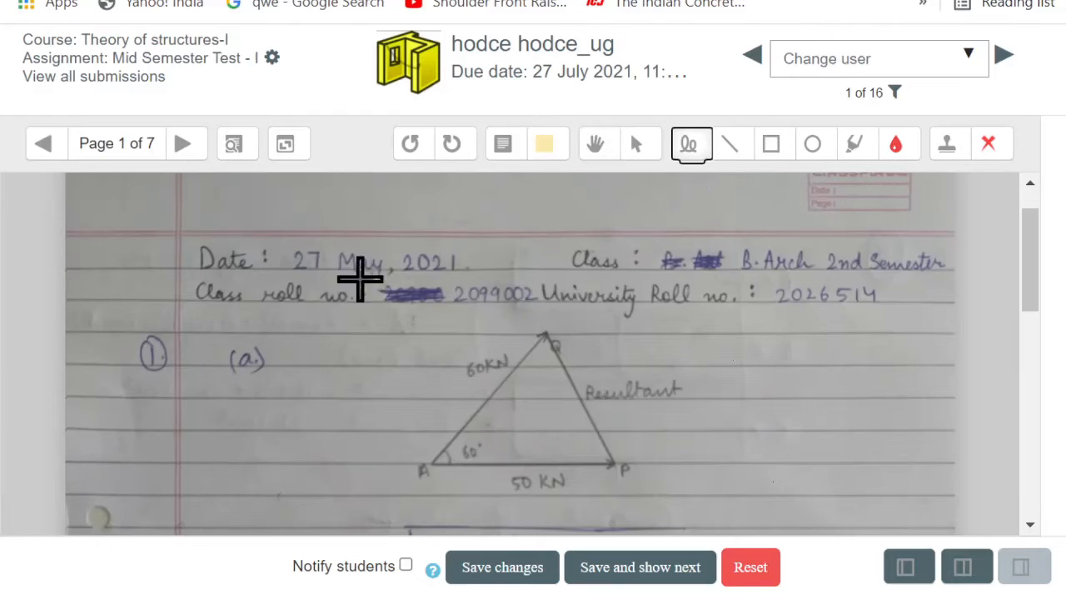
drag(617, 337, 568, 428)
drag(545, 370, 639, 435)
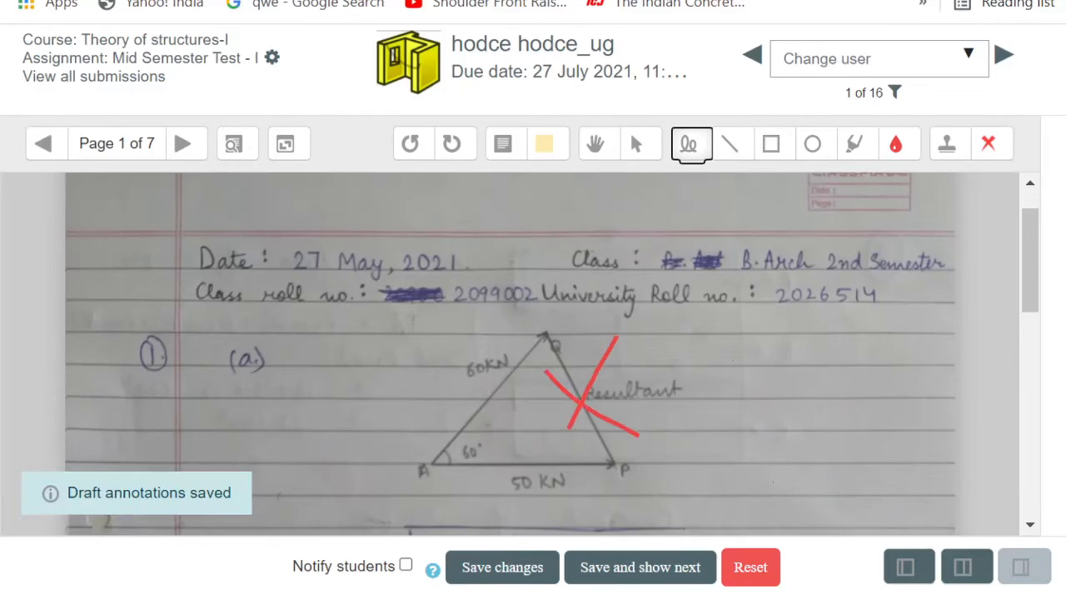
mouse_move(752, 455)
mouse_down()
mouse_move(766, 467)
mouse_move(863, 382)
mouse_up()
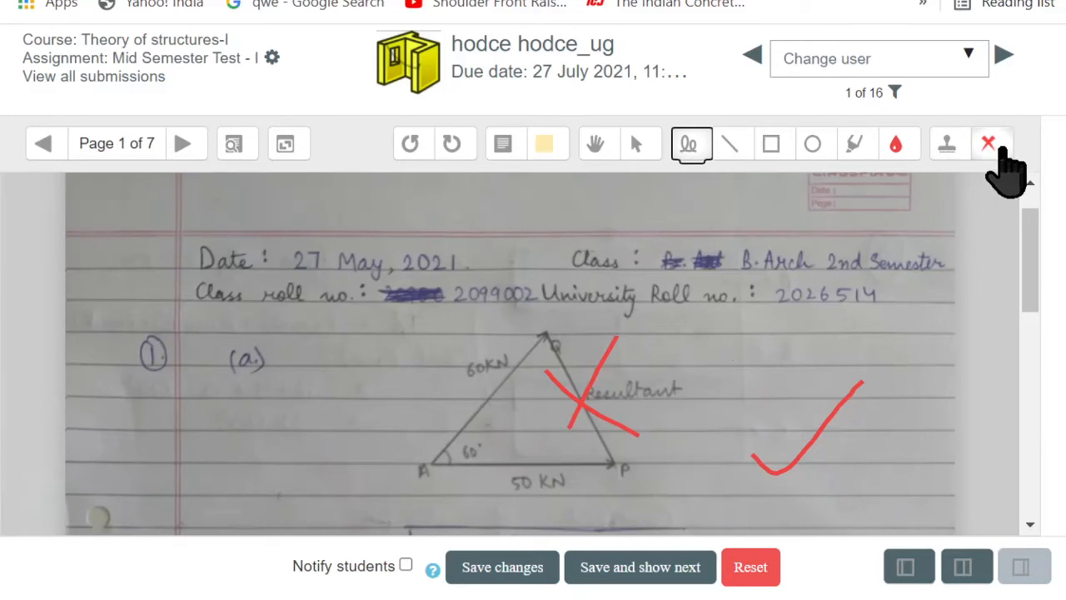
Step: Stamp a red cross beside the R calculation and a green check beside part (b)
click(948, 145)
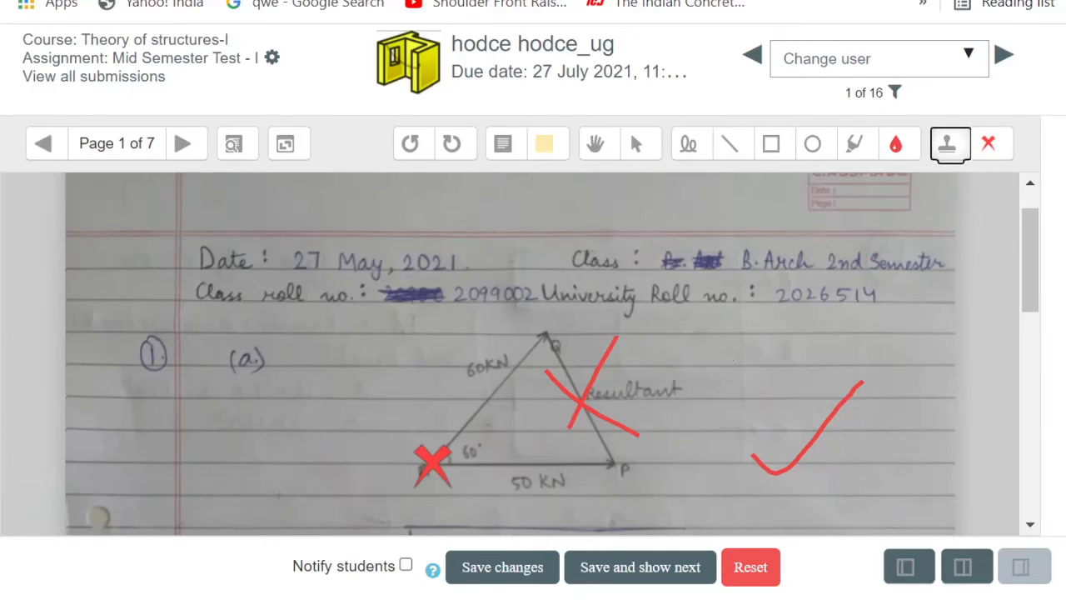
scroll(406, 431, down, 3)
scroll(406, 430, down, 2)
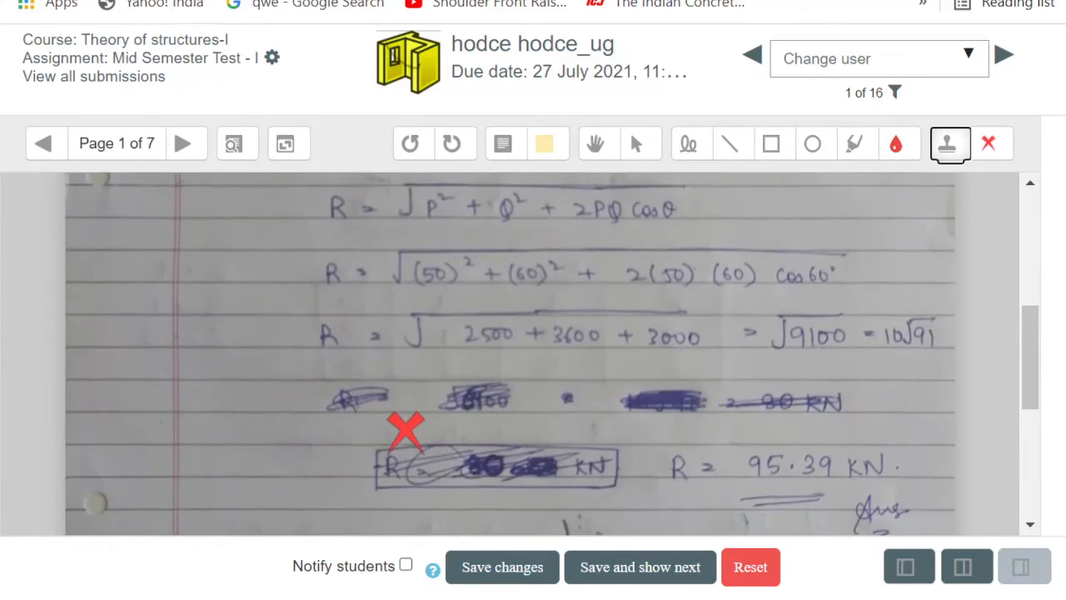
scroll(406, 430, down, 1)
click(267, 260)
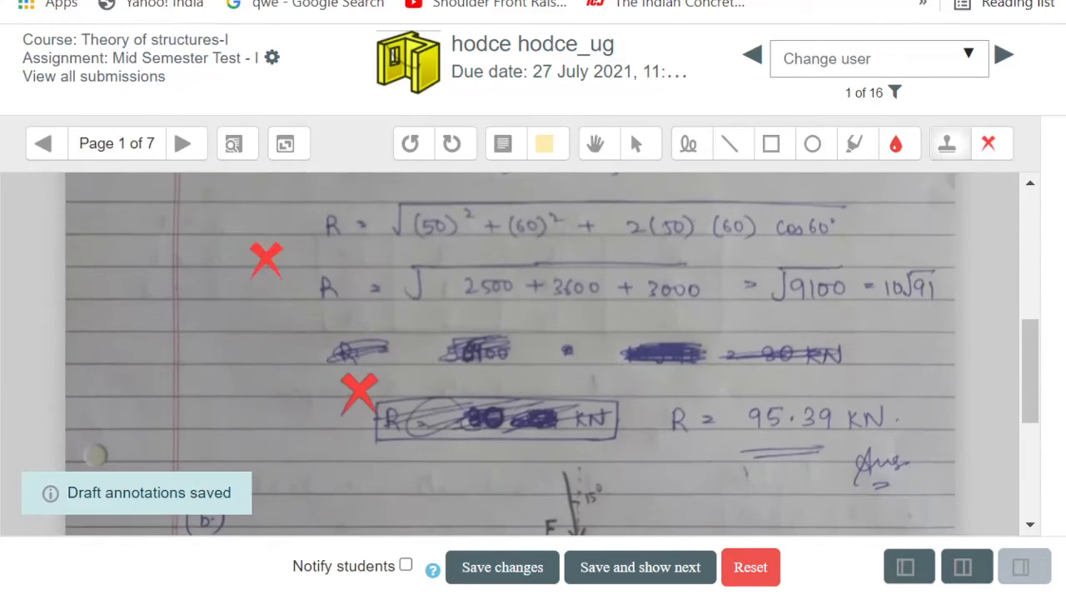
click(991, 147)
click(989, 313)
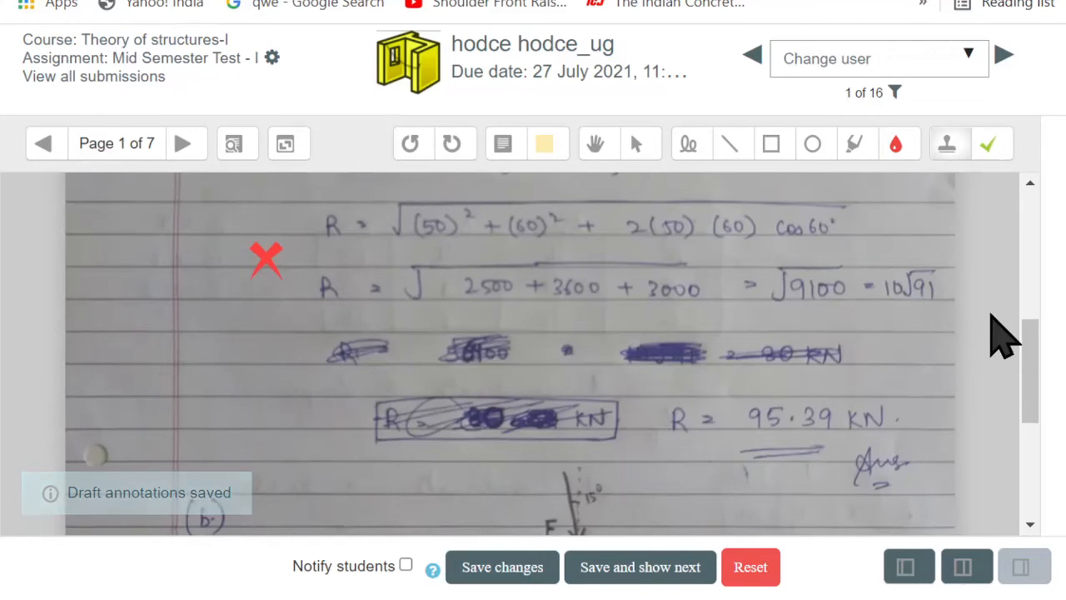
scroll(702, 440, down, 3)
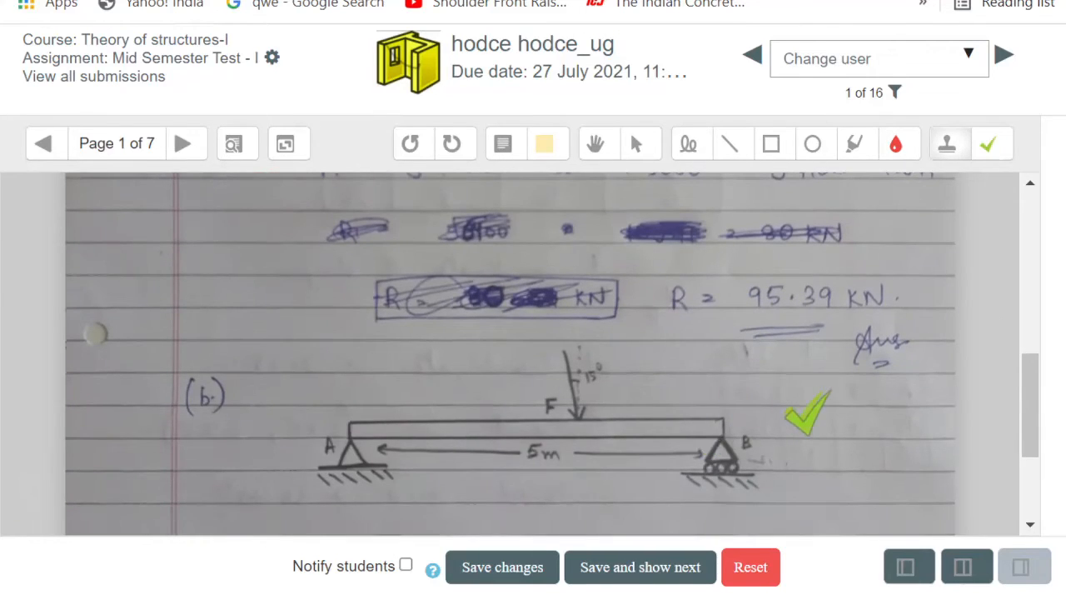
click(808, 414)
Step: Place a comment box below the question 1(b) beam diagram reading 'You need to improve in this section'
click(505, 150)
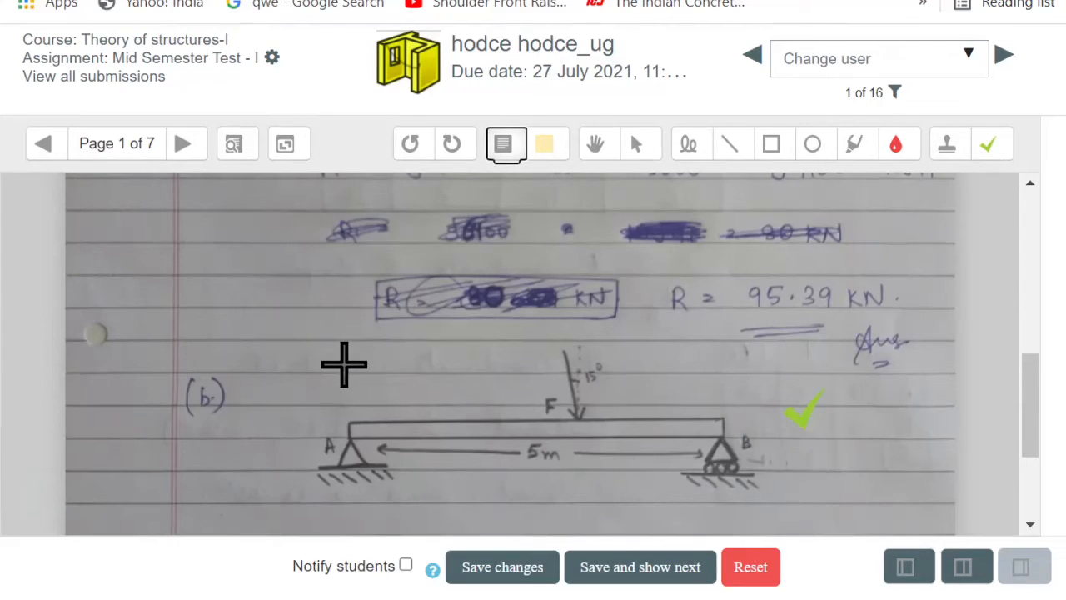
scroll(344, 364, down, 5)
mouse_move(423, 304)
mouse_down()
mouse_move(571, 400)
mouse_move(638, 405)
mouse_up()
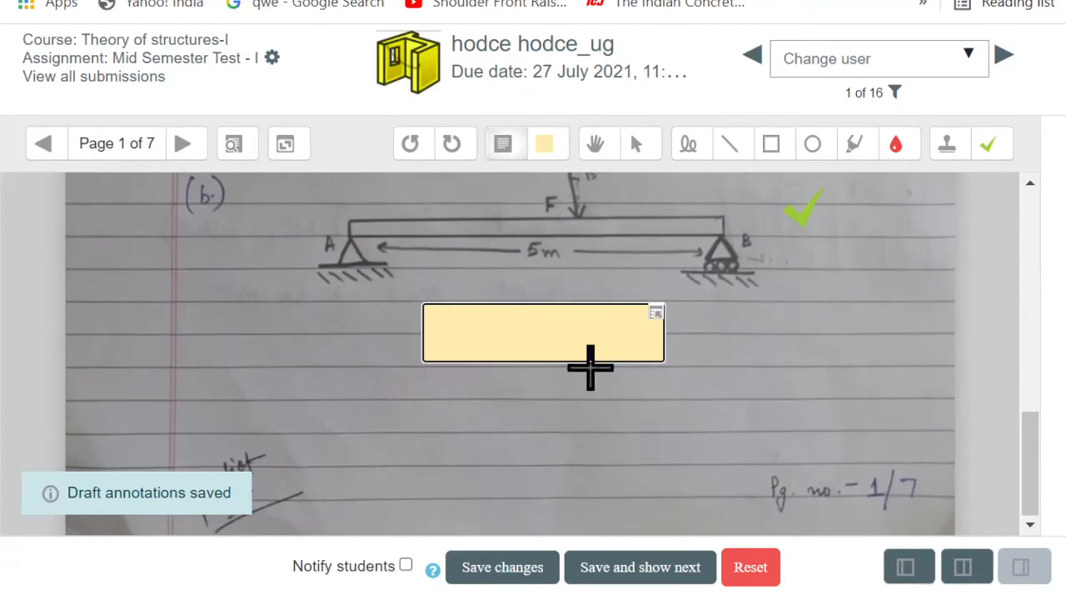
text(You need )
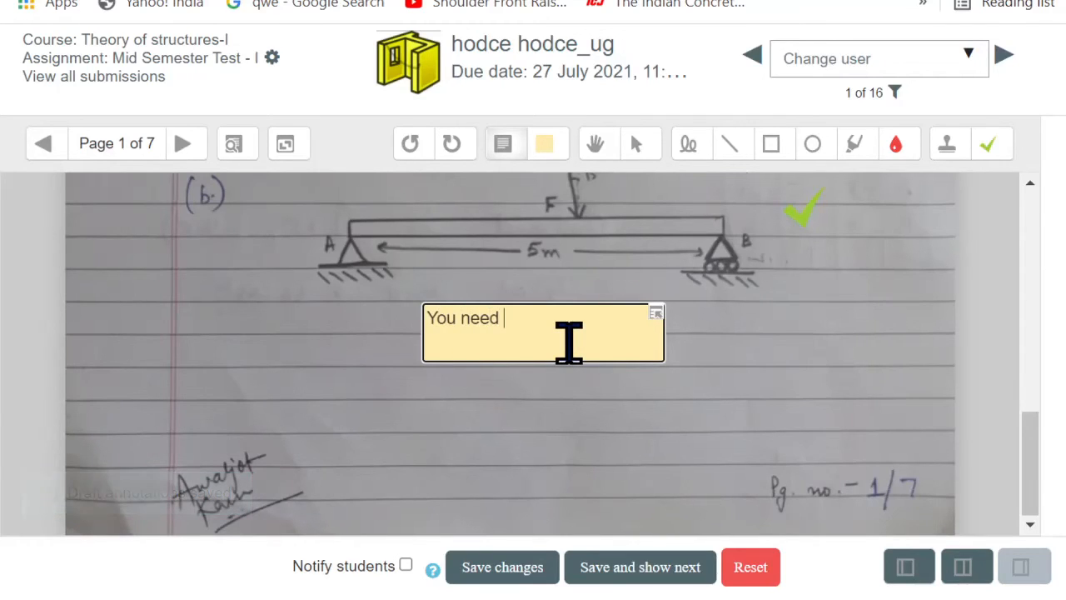
text(to improve )
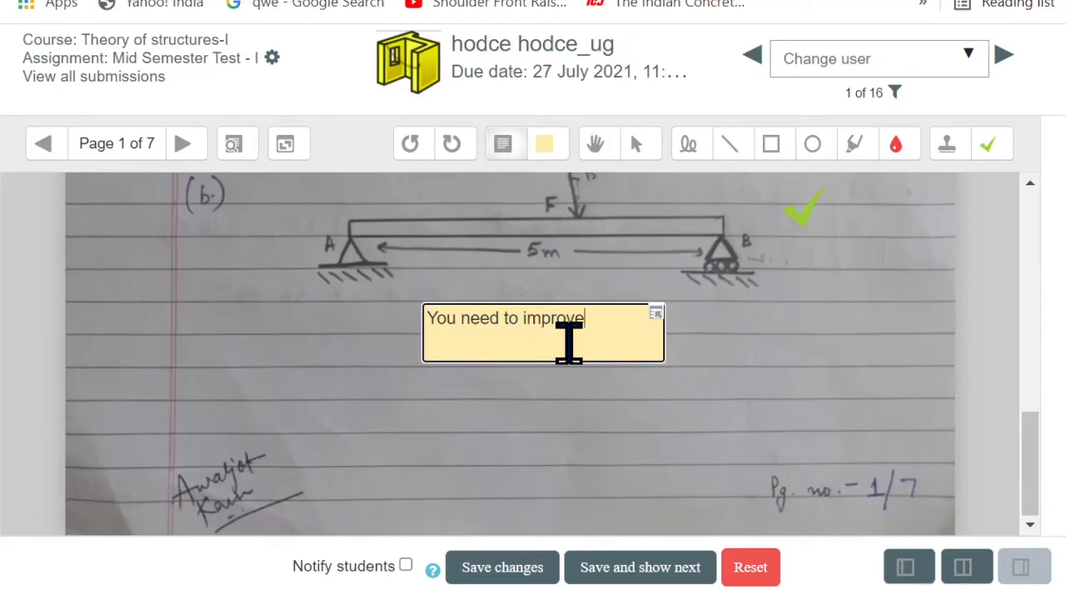
text(in this se)
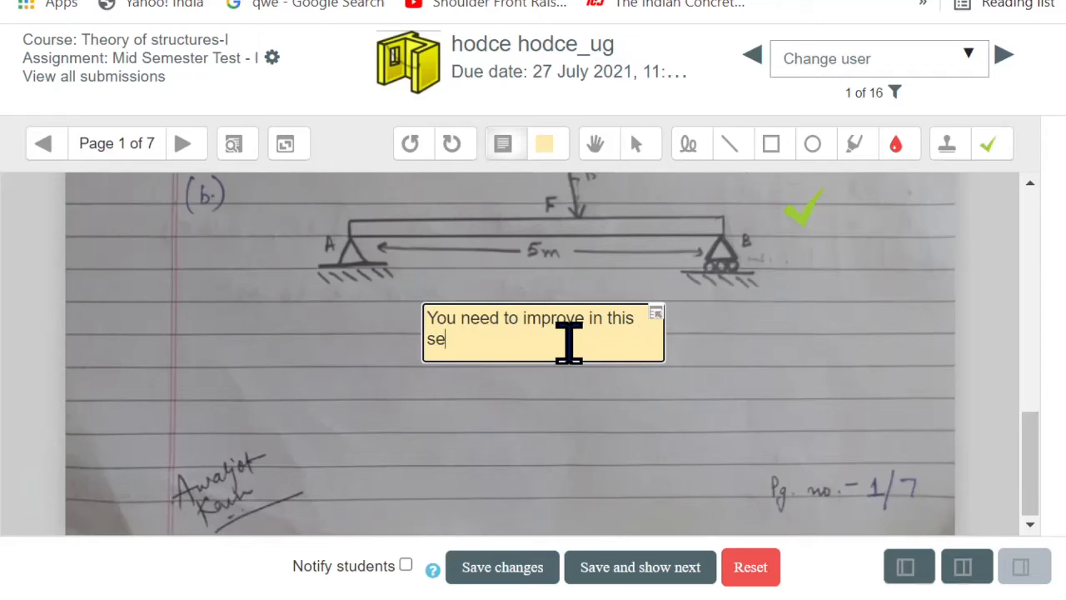
text(ction)
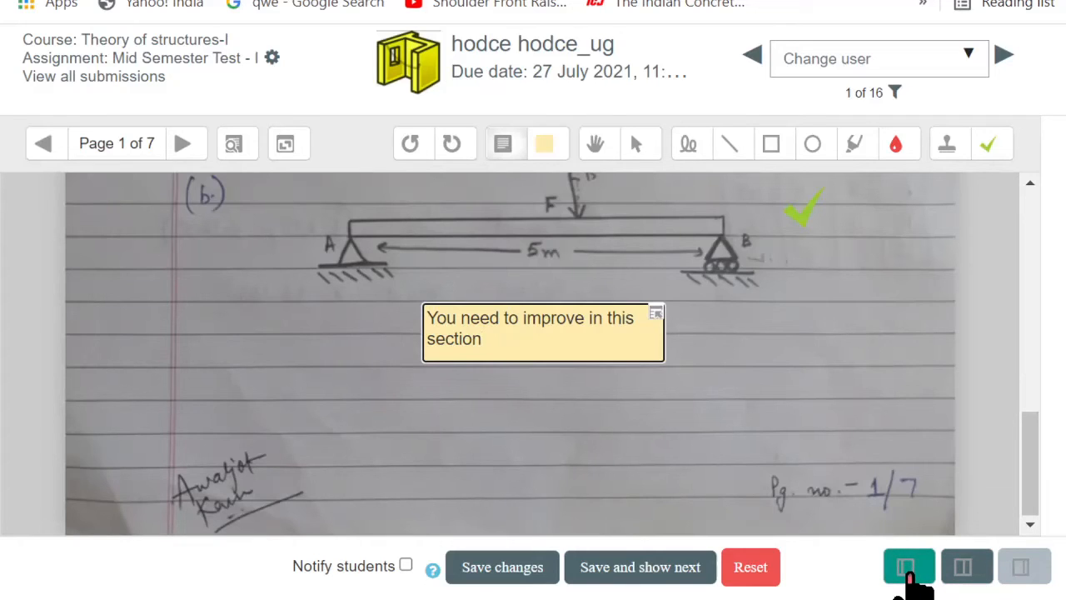
Step: Show the grading panel beside the annotated PDF
click(966, 568)
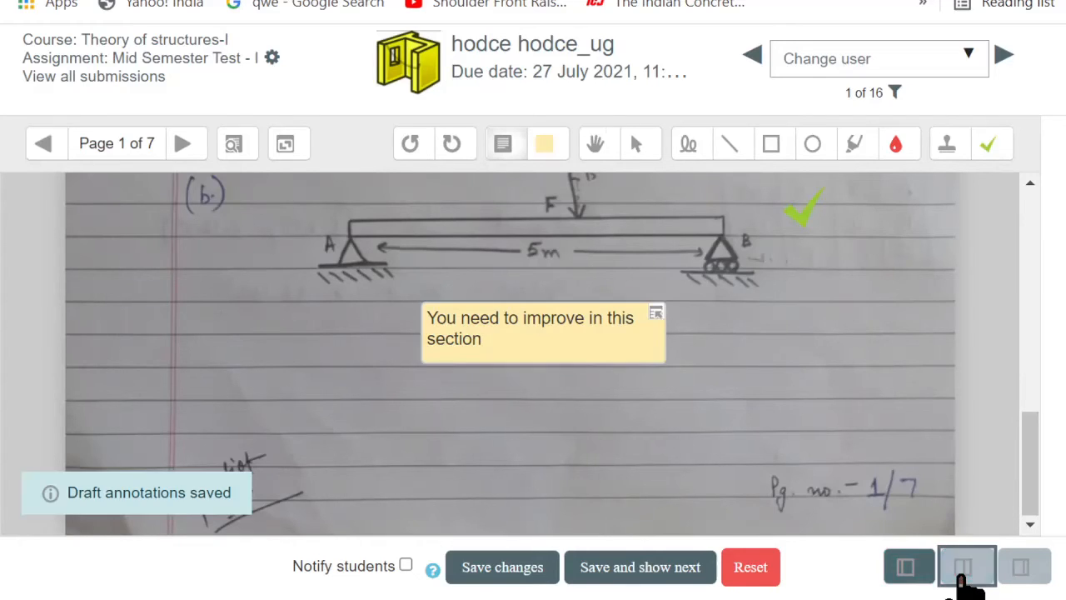
scroll(868, 419, down, 1)
scroll(869, 419, up, 3)
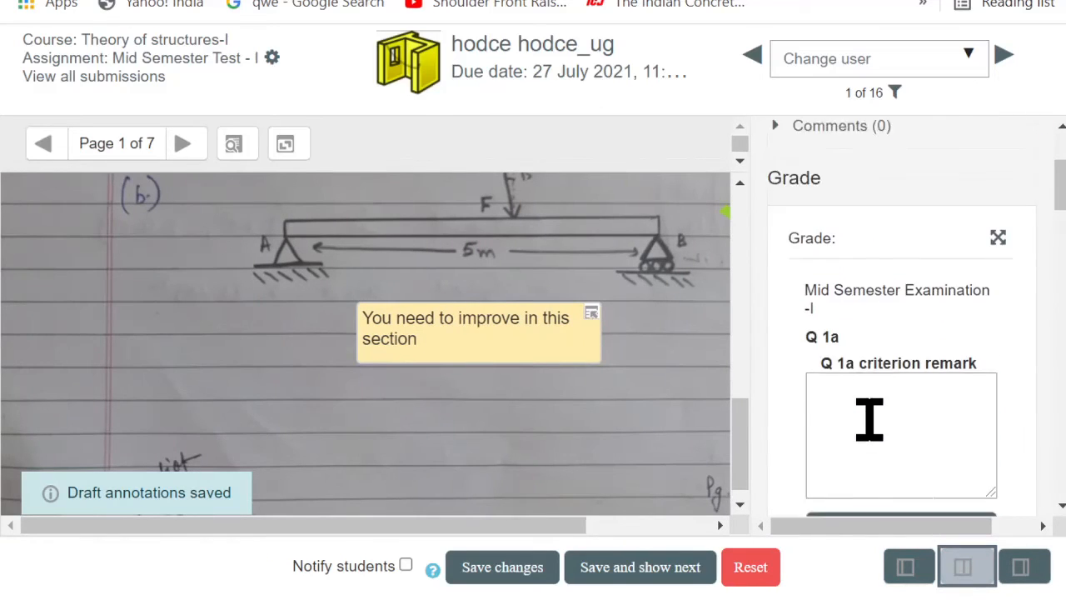
scroll(869, 419, up, 1)
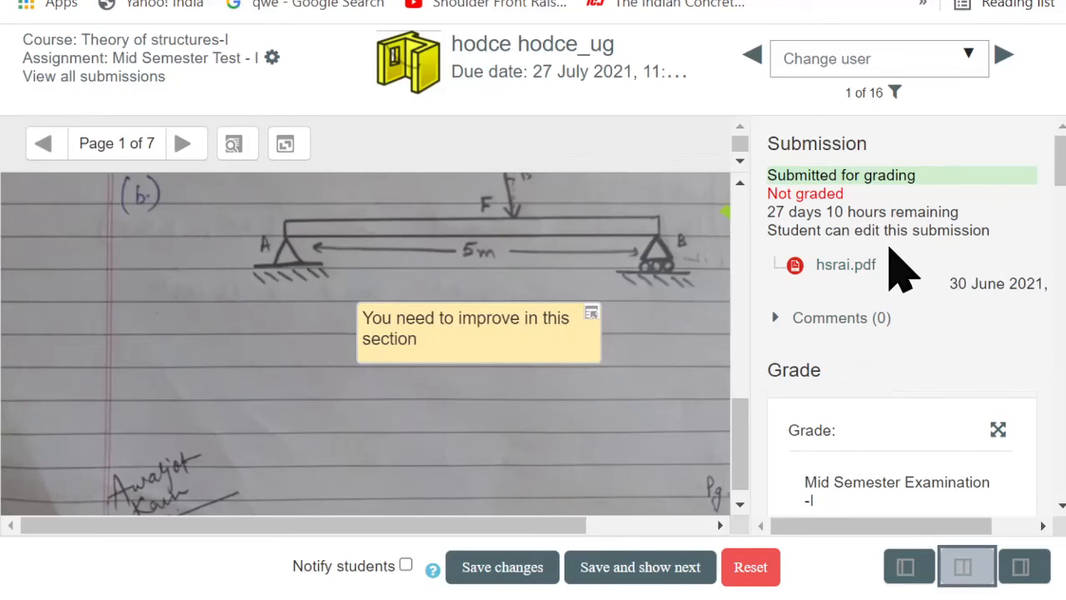
scroll(967, 304, down, 2)
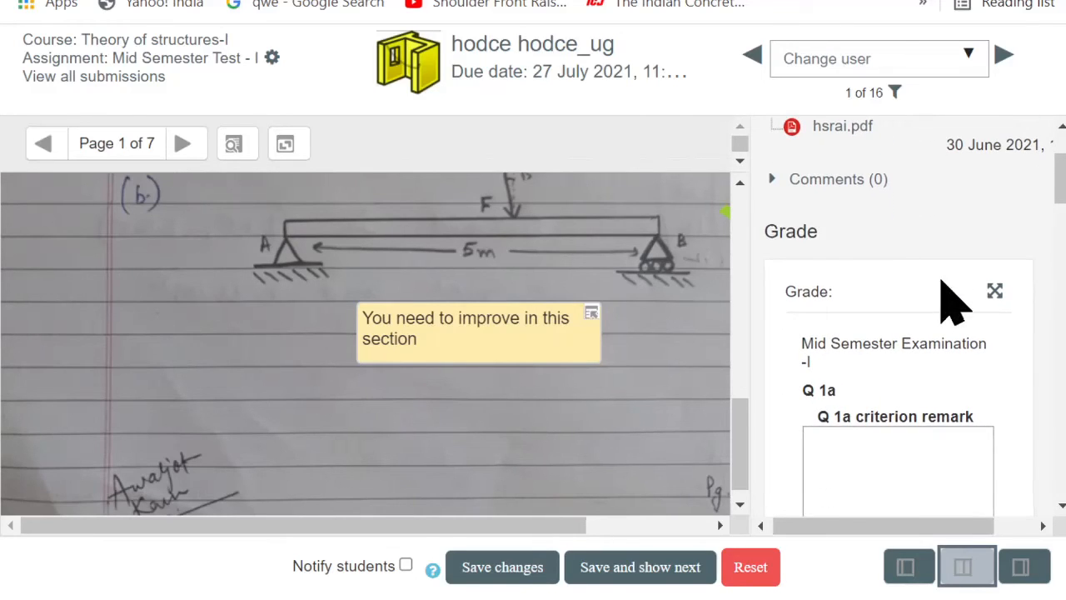
Step: Expand the submission comments and scroll down to the Q 1a criterion remark
click(771, 180)
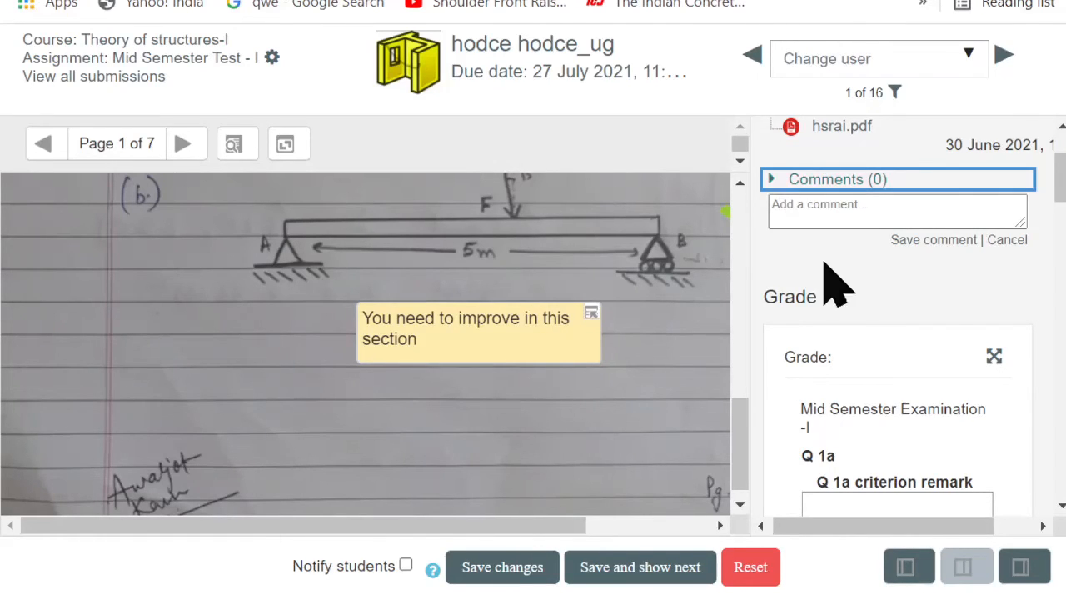
scroll(880, 340, down, 2)
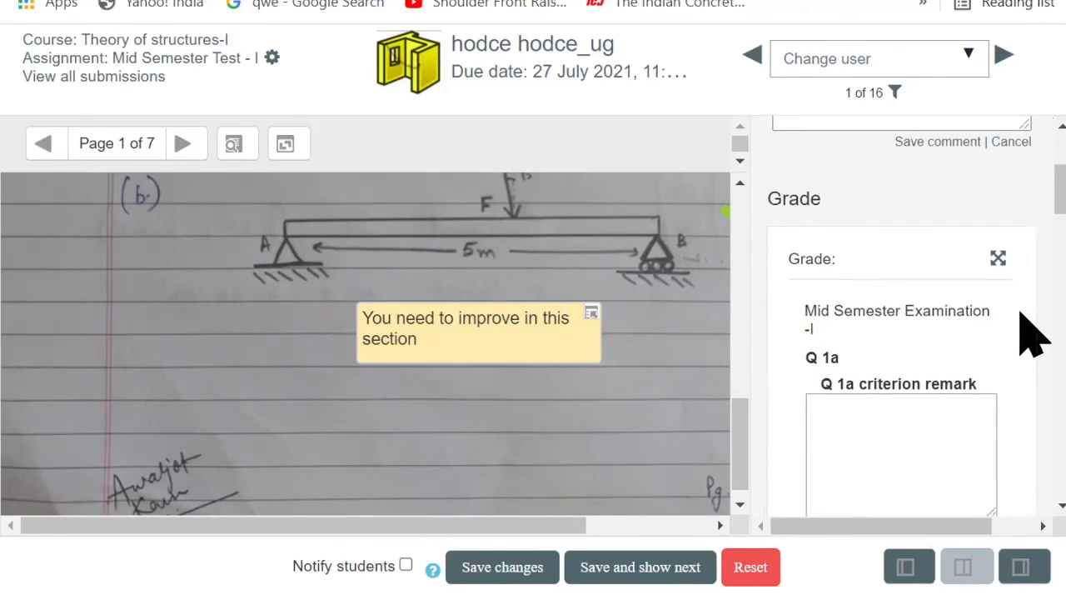
scroll(1033, 333, down, 1)
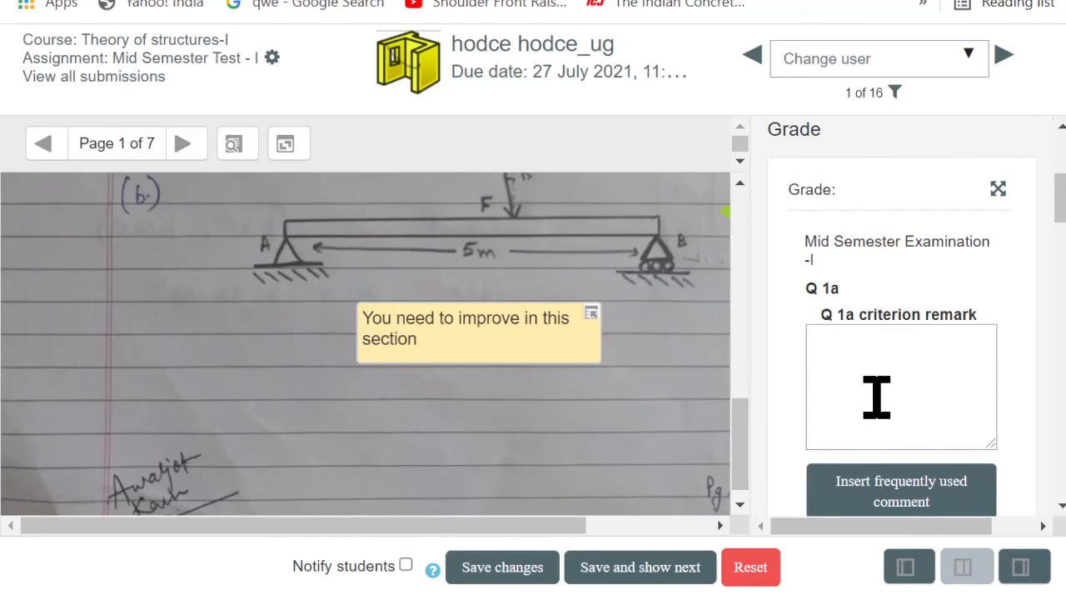
scroll(876, 396, down, 1)
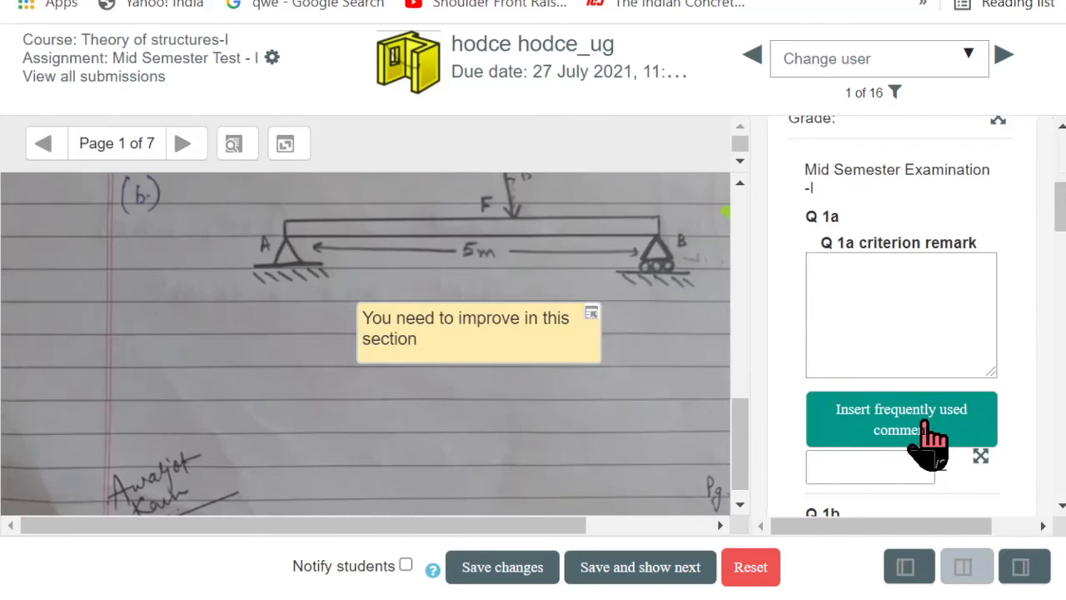
Step: Insert 'Sketch wrong.' as the Q 1a remark from the frequently used comments
click(926, 430)
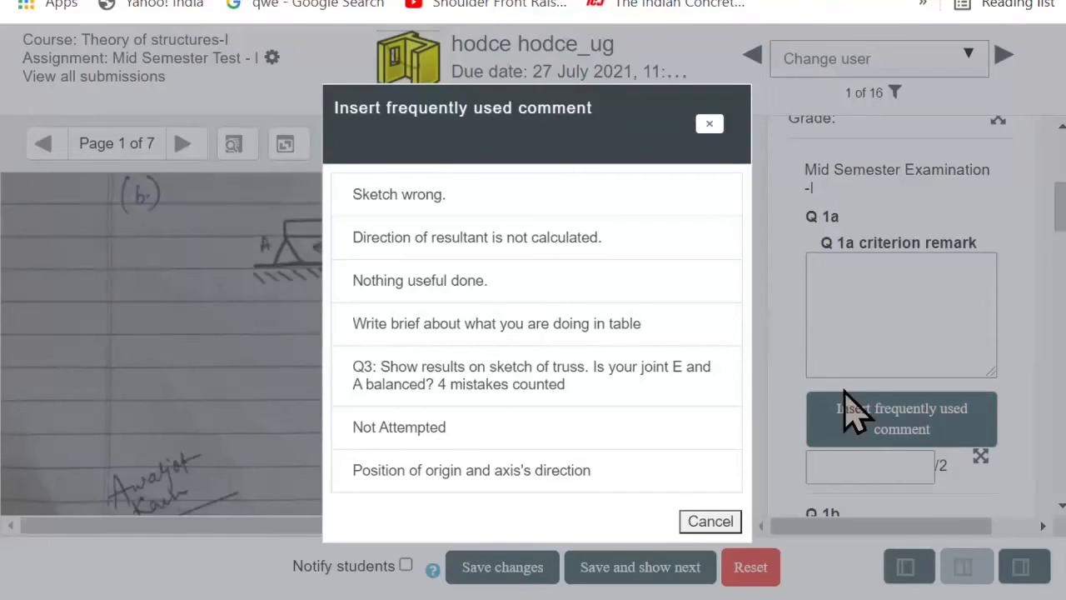
click(418, 200)
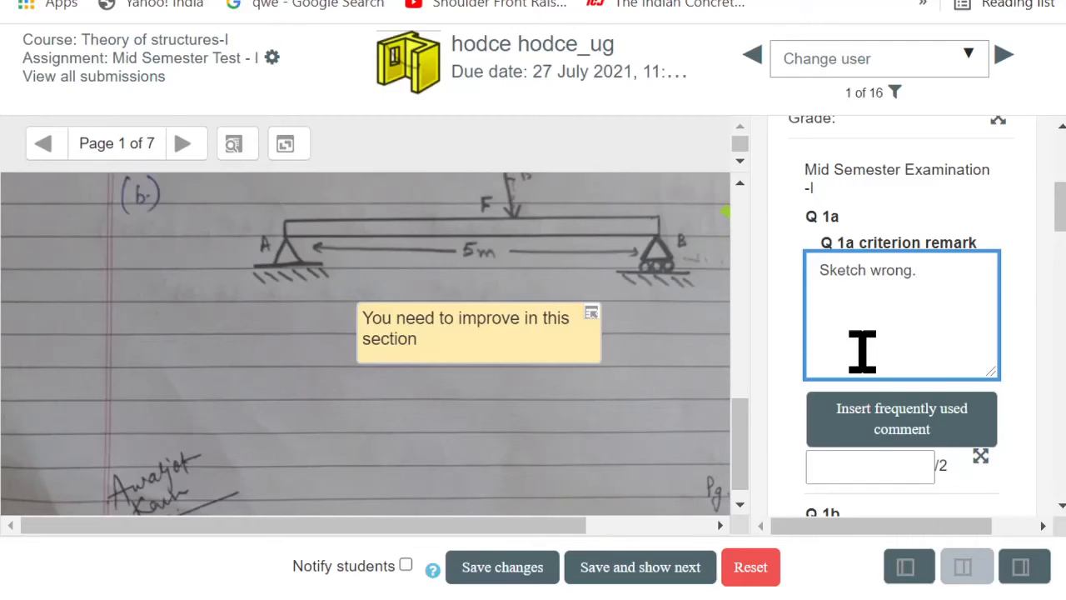
click(904, 433)
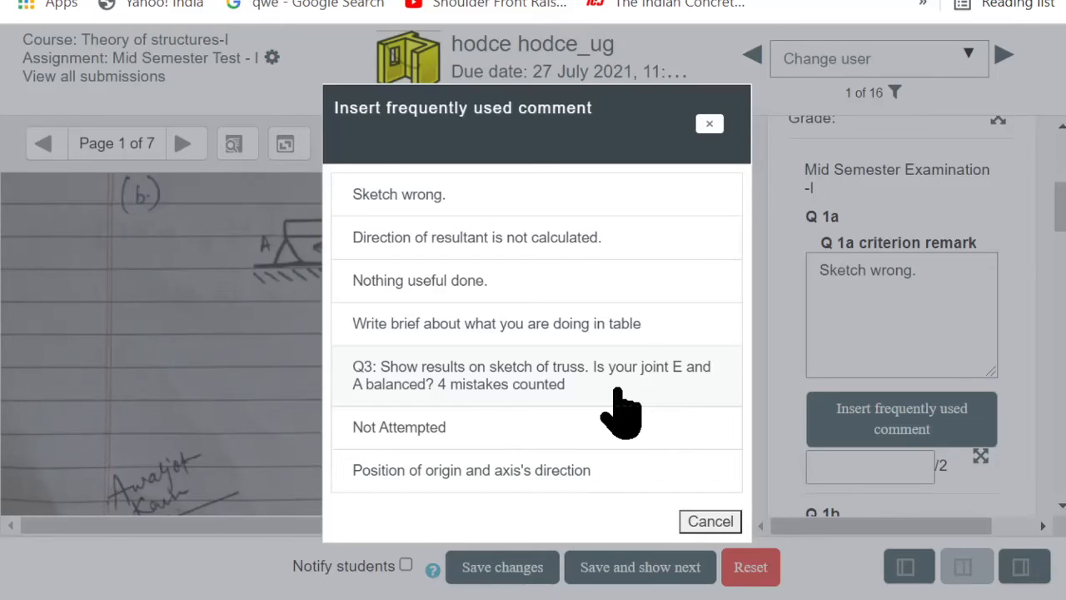
click(712, 525)
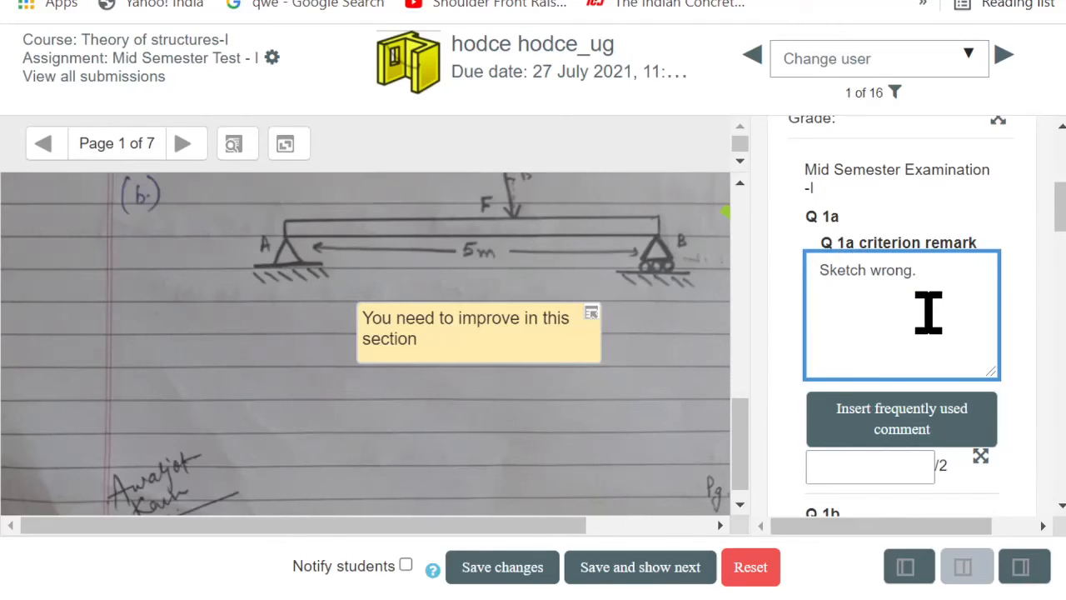
Step: Enter a Q 1a score of 1 out of 2 and check the beam sketch note
scroll(928, 313, down, 2)
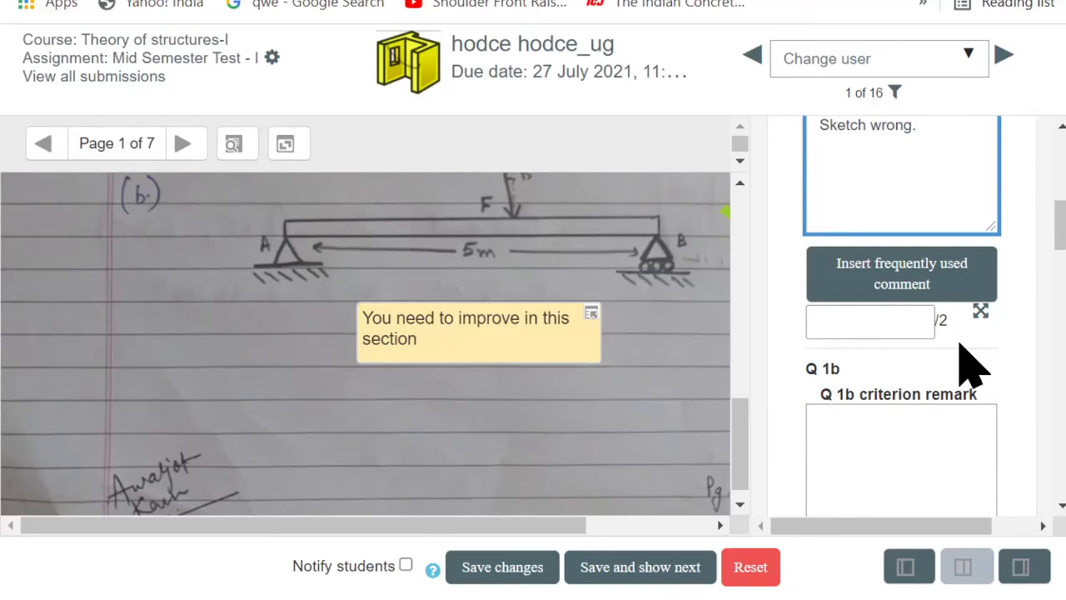
click(911, 330)
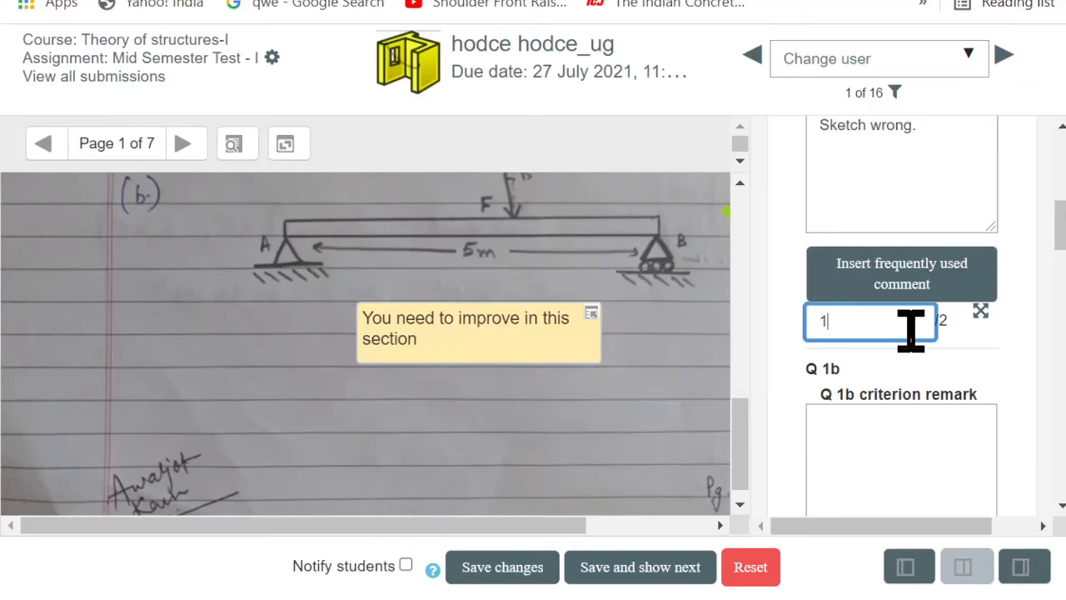
scroll(487, 408, down, 1)
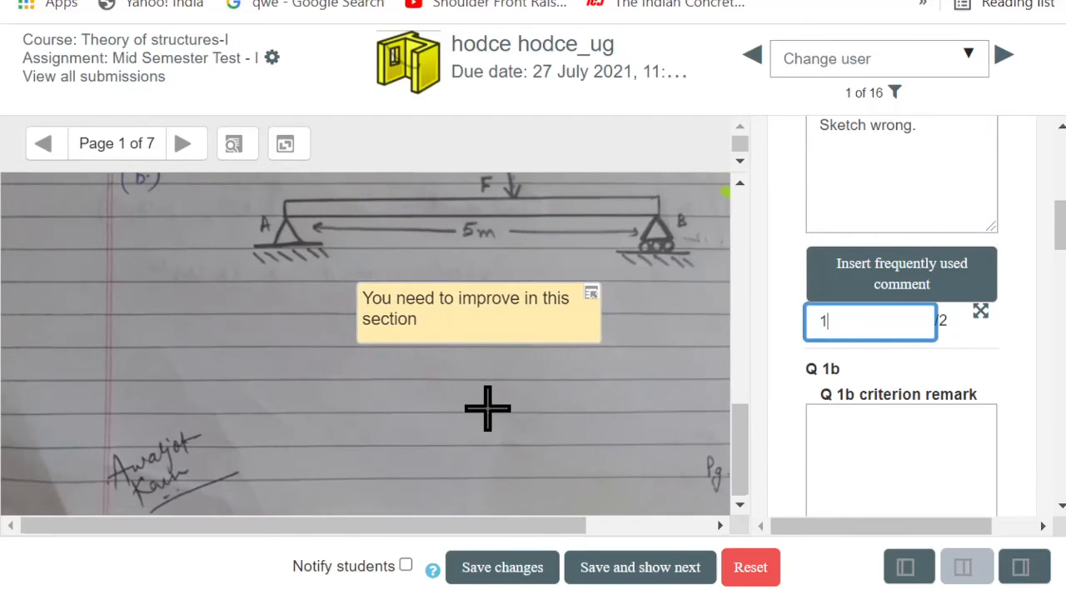
scroll(488, 408, up, 3)
scroll(488, 405, down, 1)
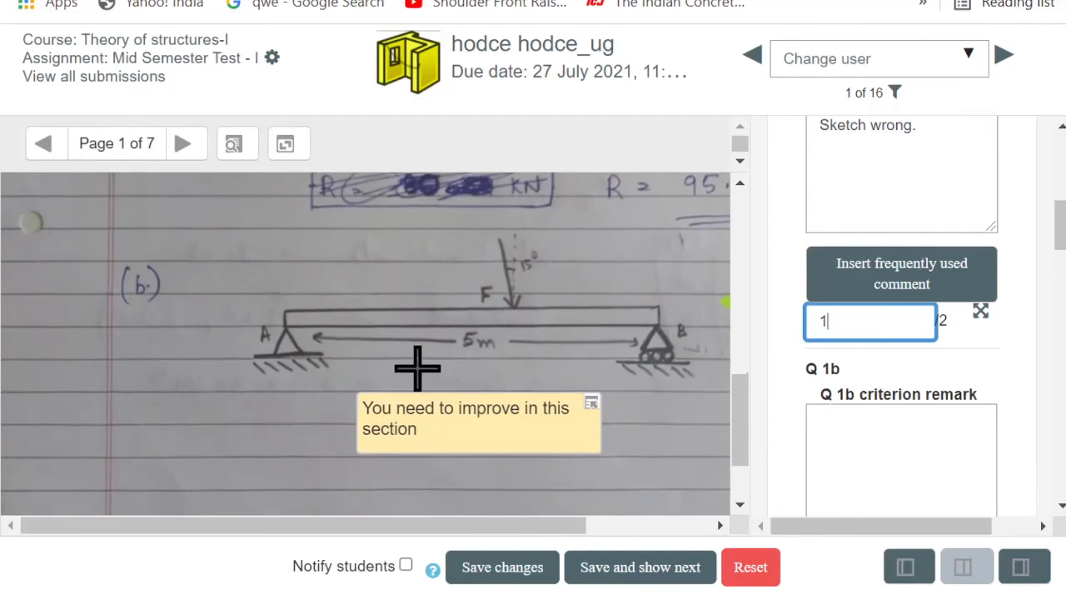
Step: Move to page 2 of the student's submission
click(183, 155)
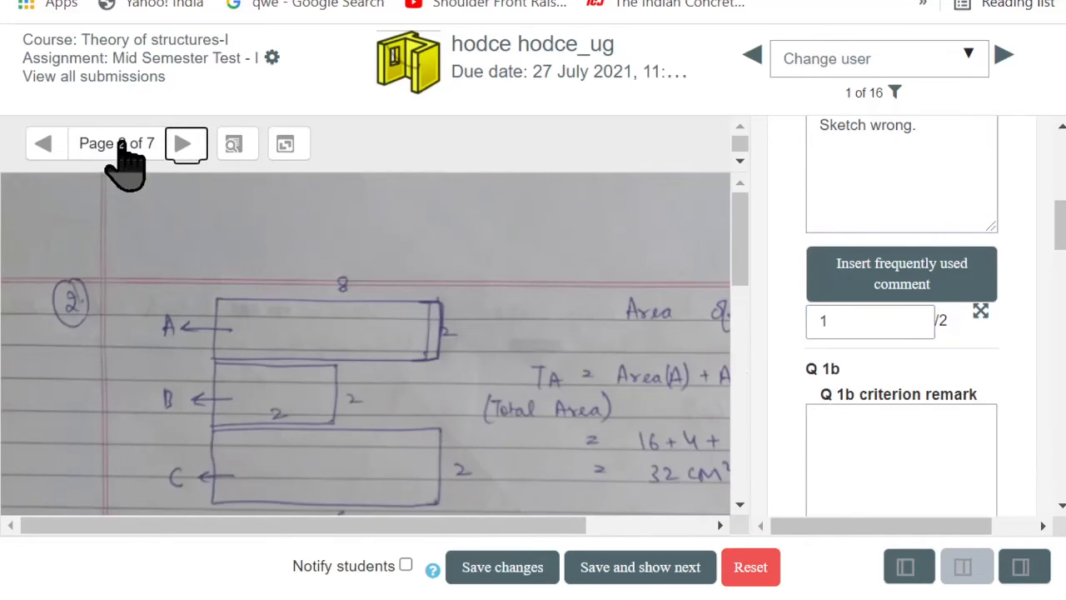
click(123, 155)
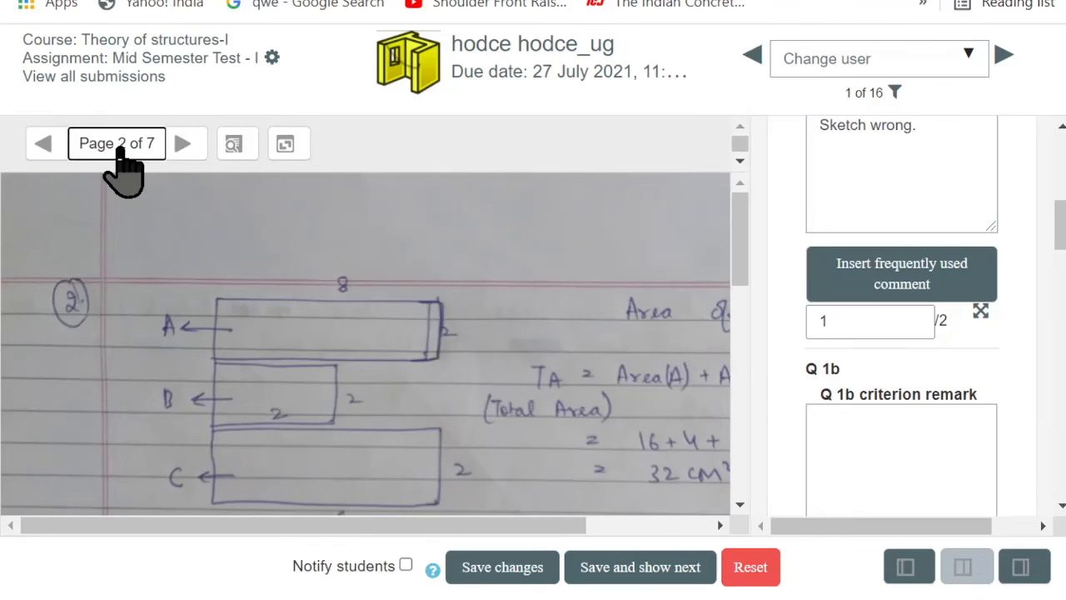
click(228, 243)
scroll(364, 357, down, 3)
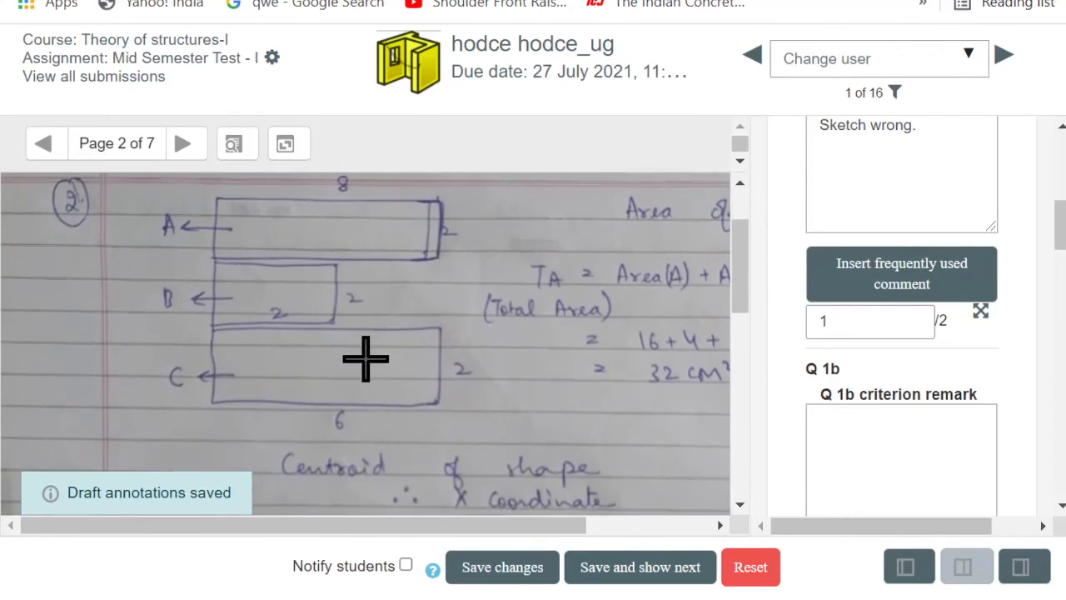
scroll(365, 358, down, 3)
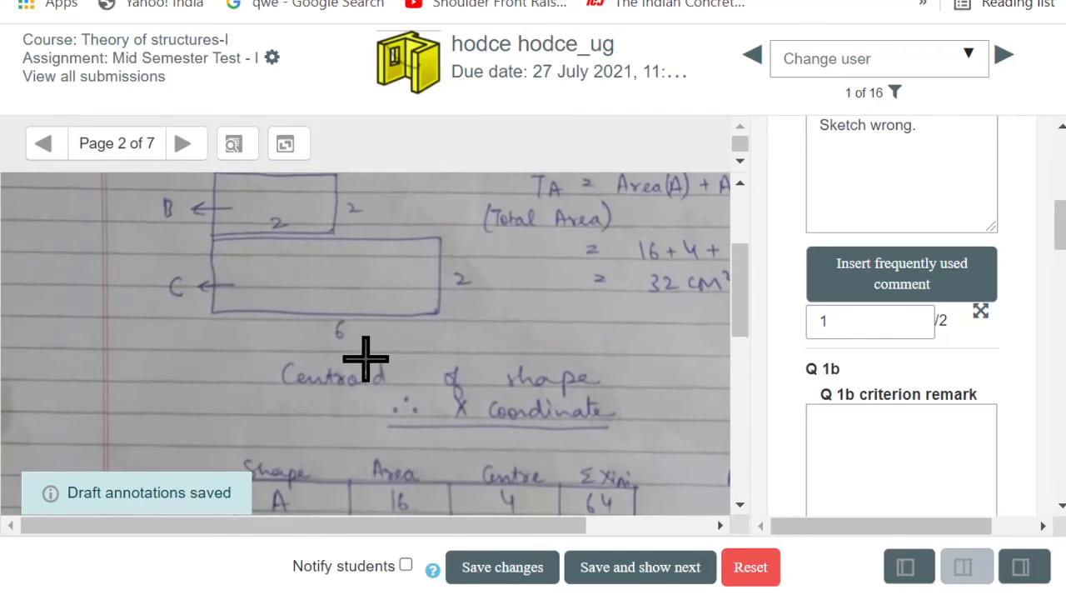
scroll(856, 425, down, 1)
scroll(857, 425, down, 2)
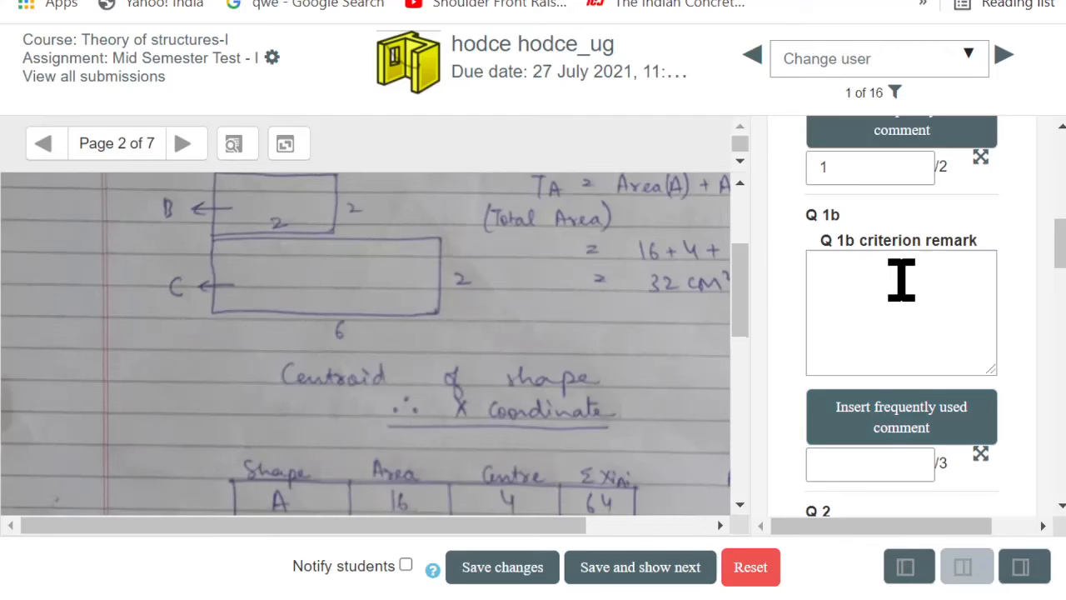
Step: Give Q 1b the remark 'Not Attempted' and a score of 0 out of 3
click(891, 429)
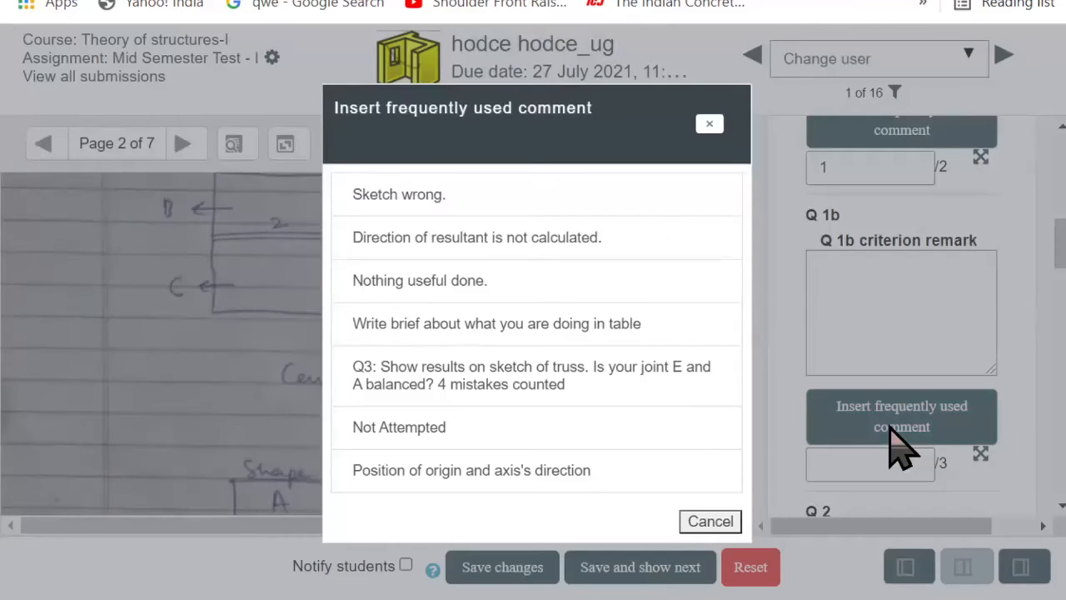
click(457, 442)
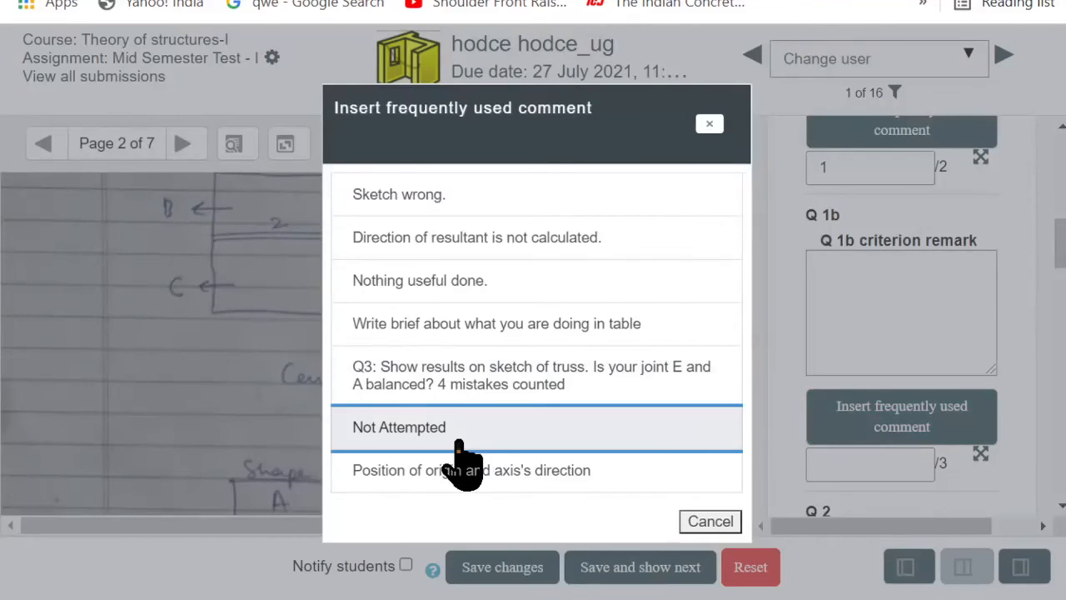
click(905, 464)
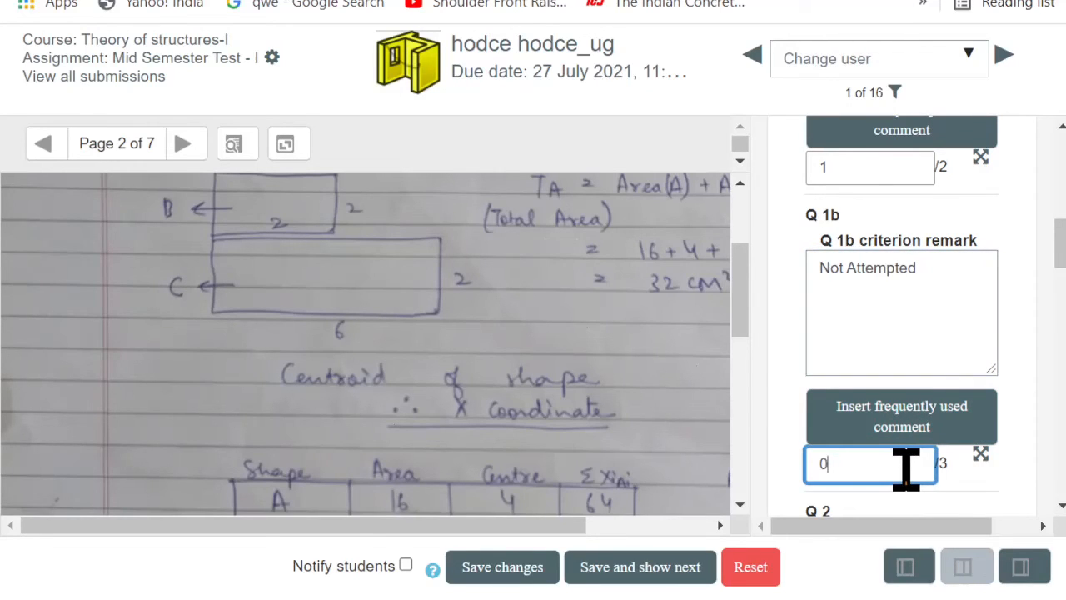
scroll(905, 465, down, 1)
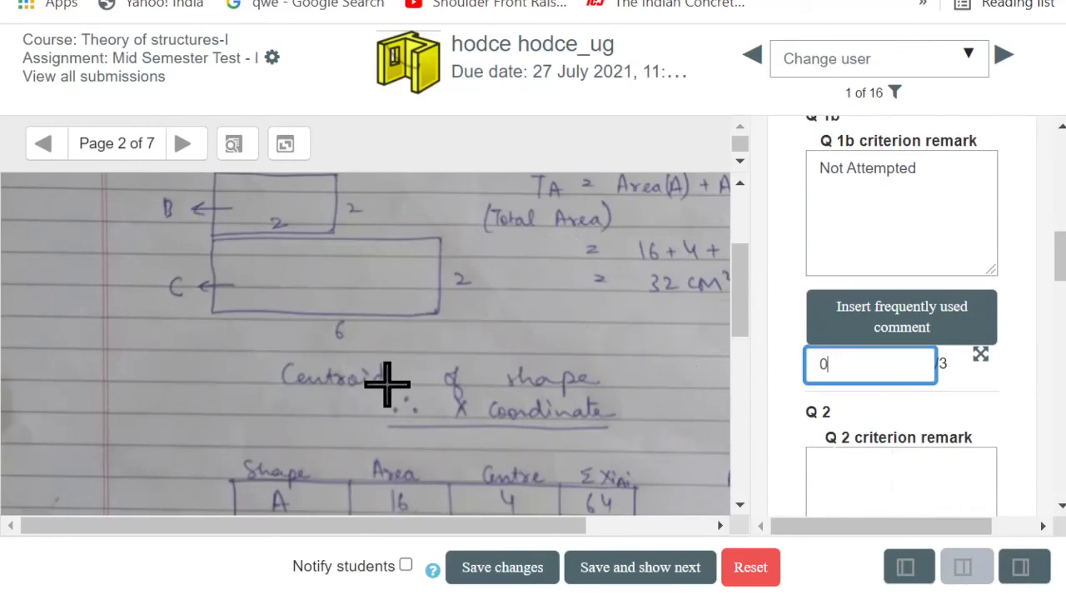
scroll(387, 384, up, 2)
scroll(388, 384, down, 2)
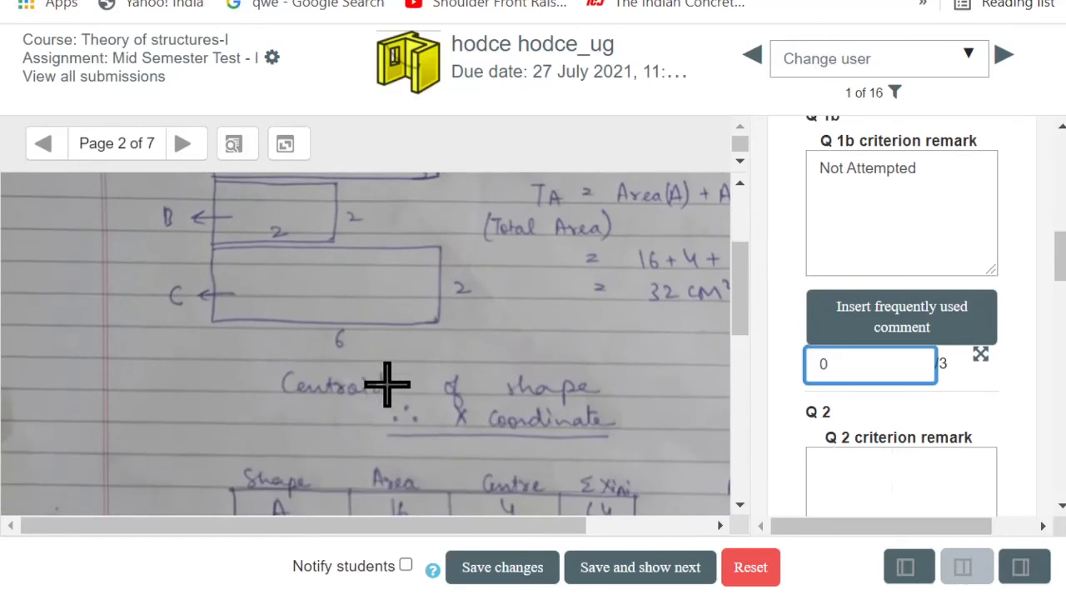
scroll(388, 384, down, 3)
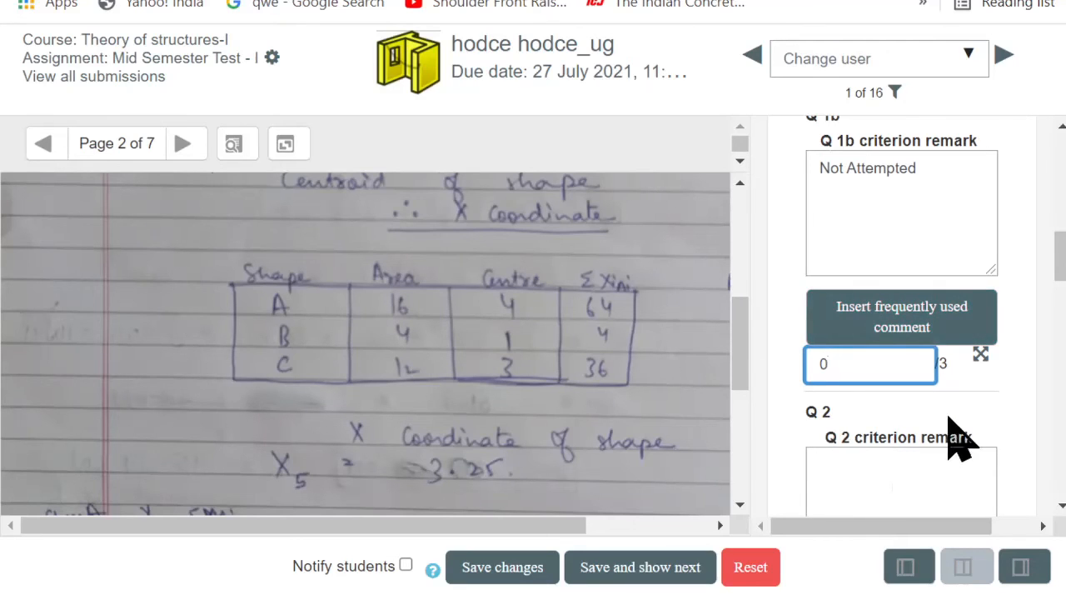
scroll(962, 428, down, 5)
scroll(957, 421, down, 2)
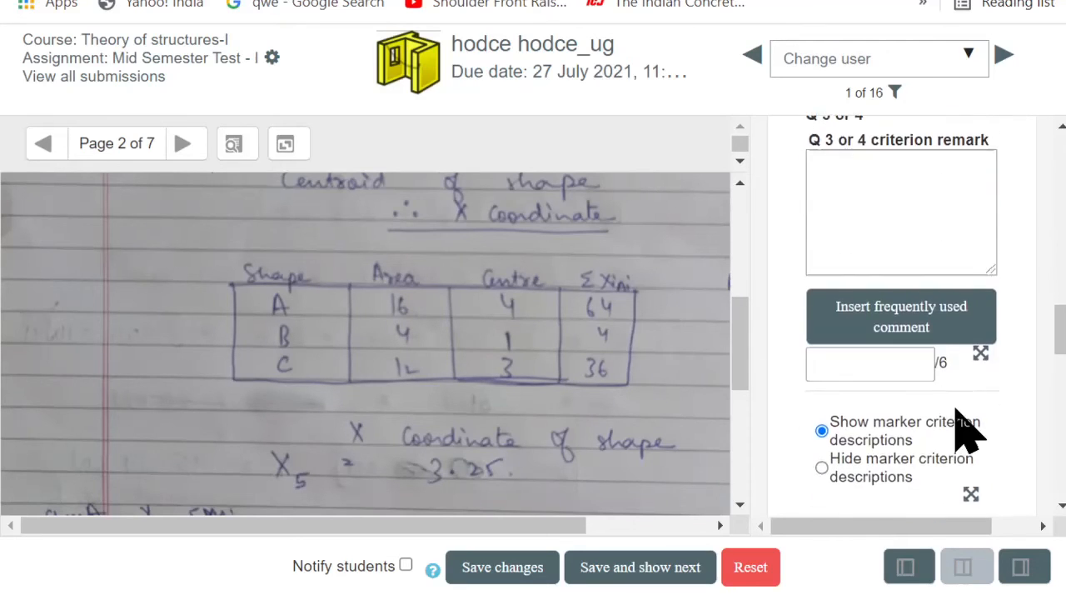
scroll(957, 425, up, 5)
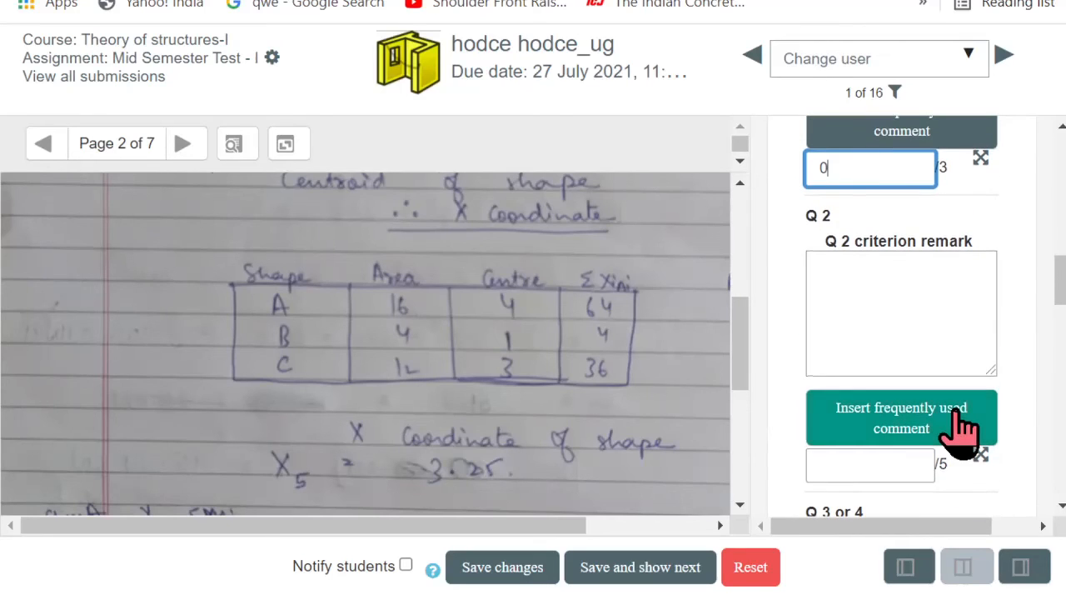
scroll(957, 413, up, 1)
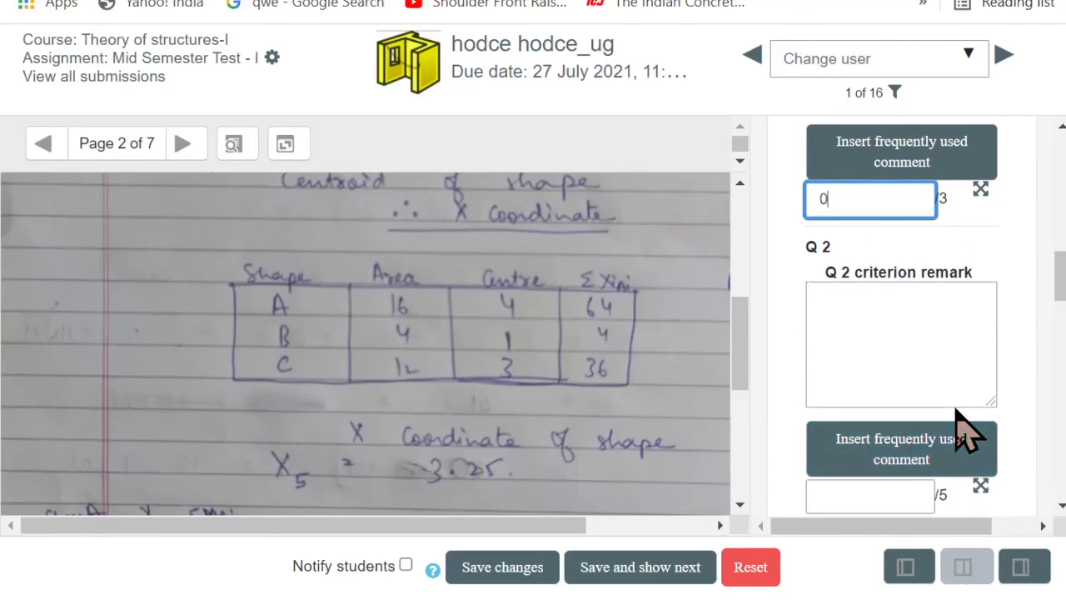
scroll(909, 343, up, 1)
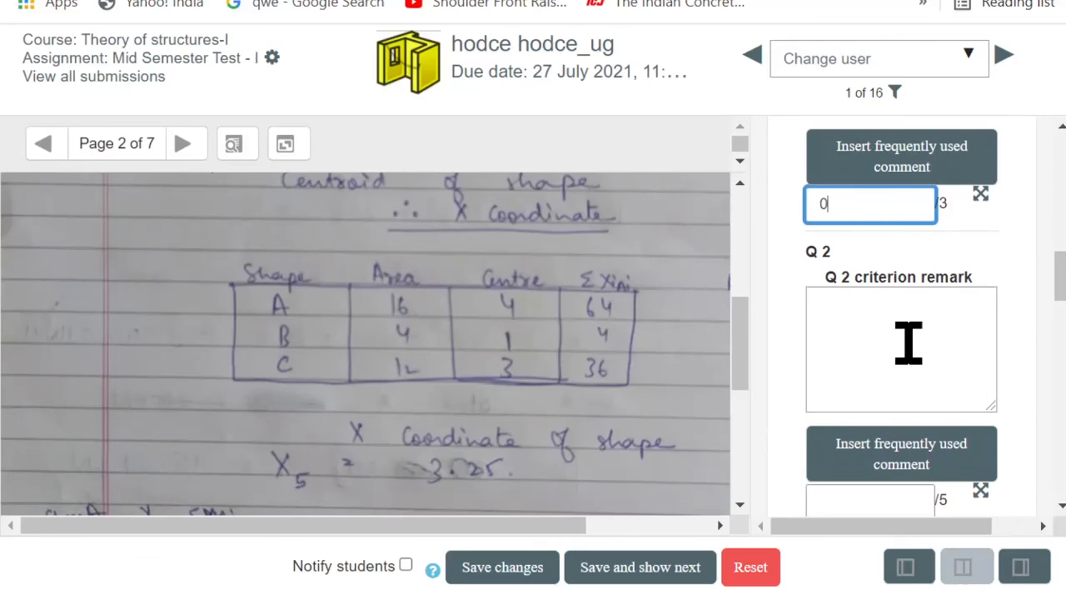
scroll(909, 343, down, 1)
Step: Set Q 2's remark to 'Direction of resultant is not calculated.' from the saved comments
click(886, 436)
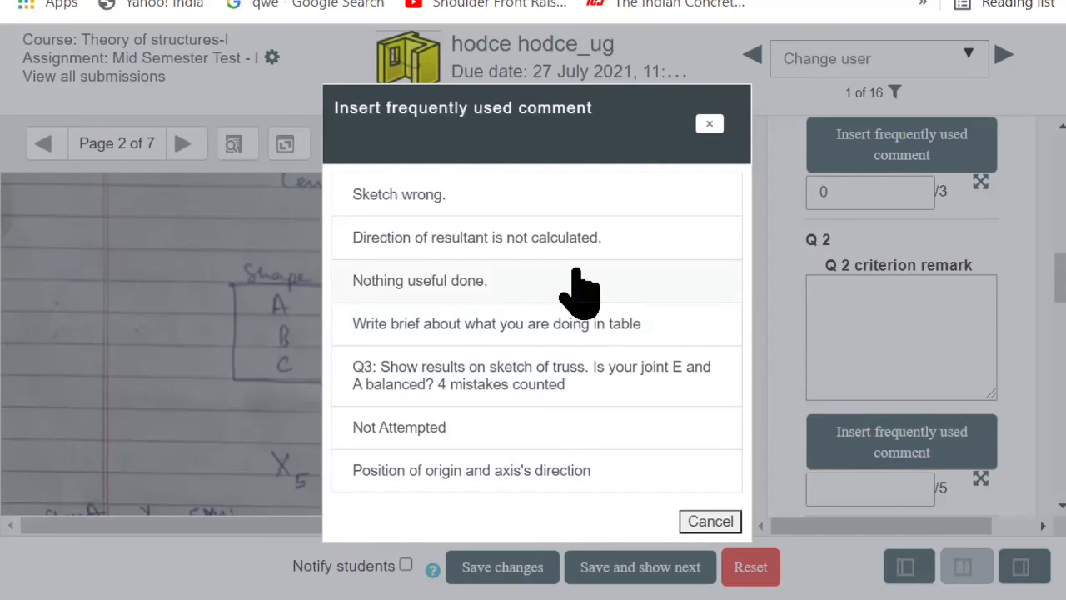
click(562, 237)
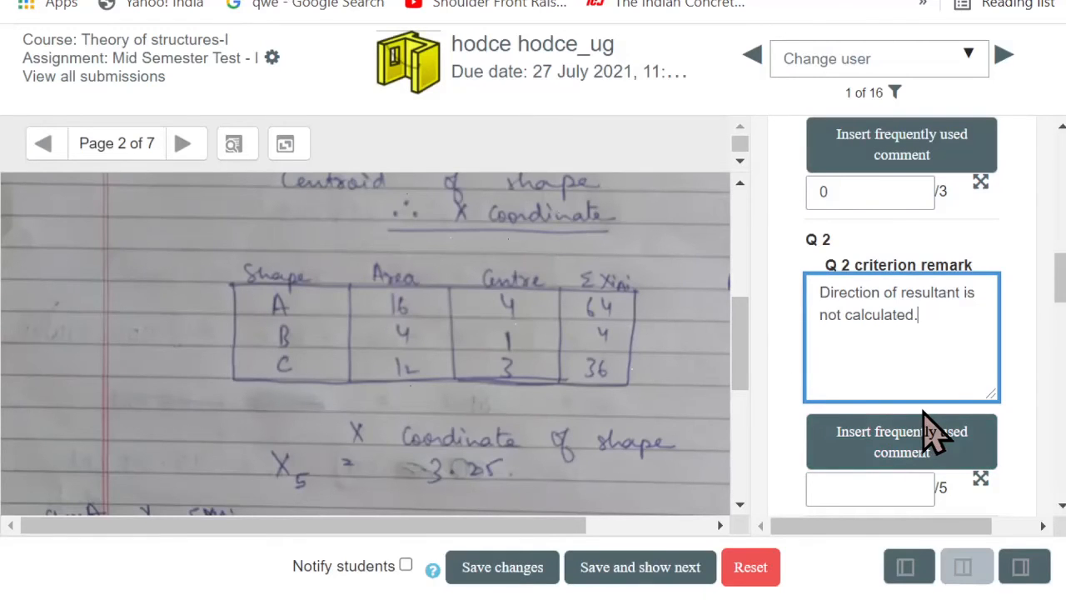
scroll(914, 350, down, 1)
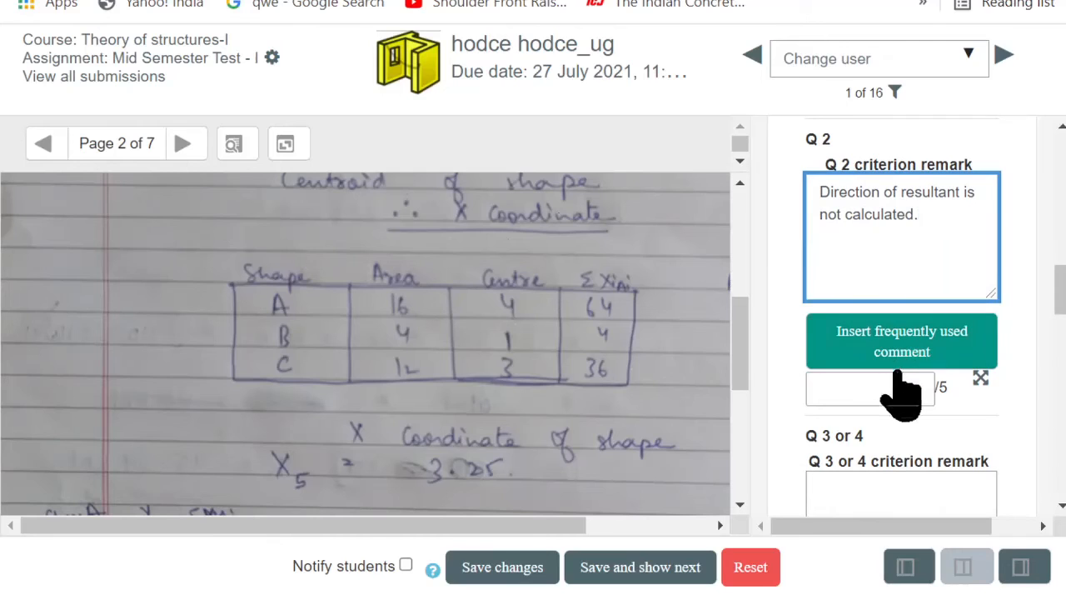
Step: Enter 2 out of 5 as the Q 2 score
click(892, 384)
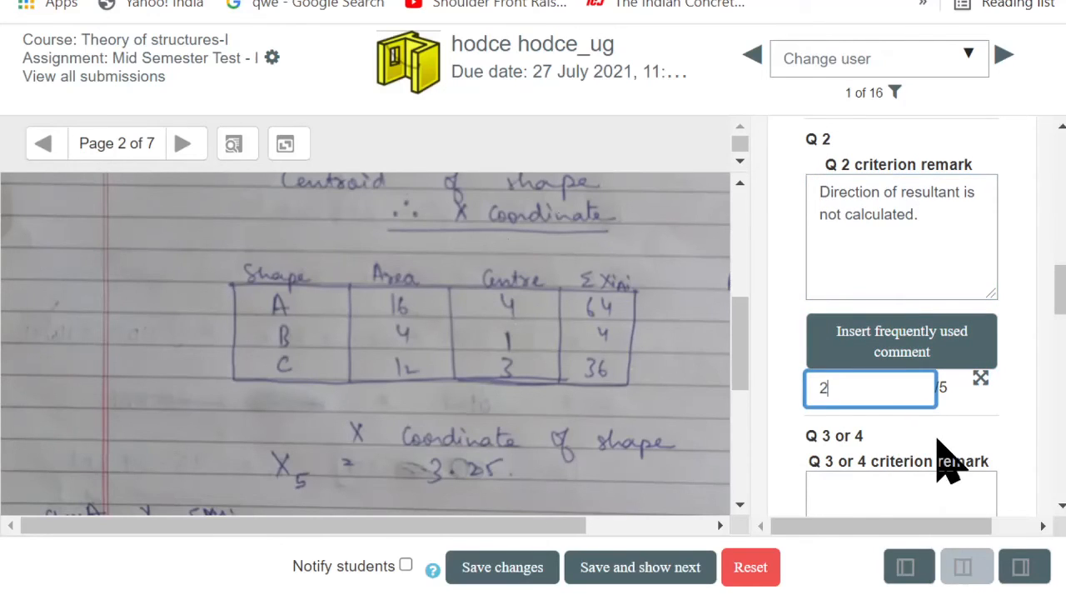
scroll(982, 448, down, 1)
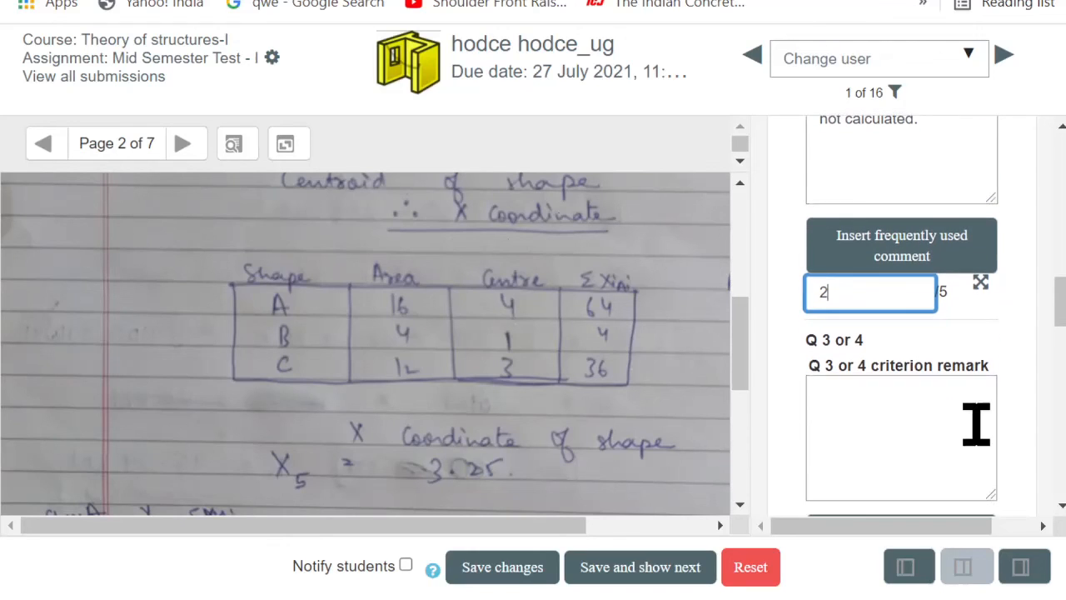
scroll(425, 380, down, 5)
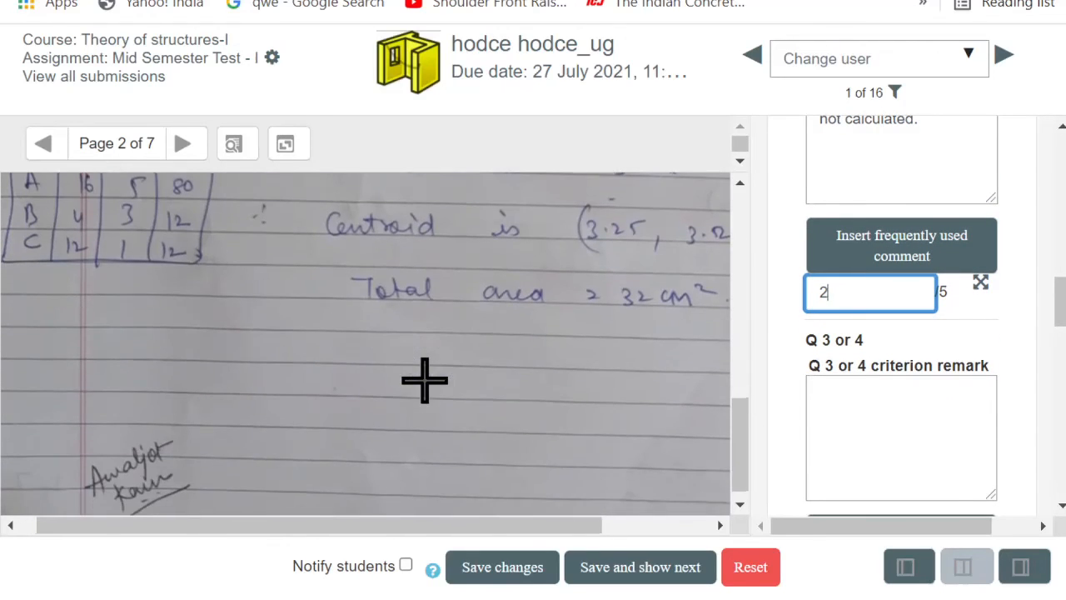
scroll(843, 431, down, 1)
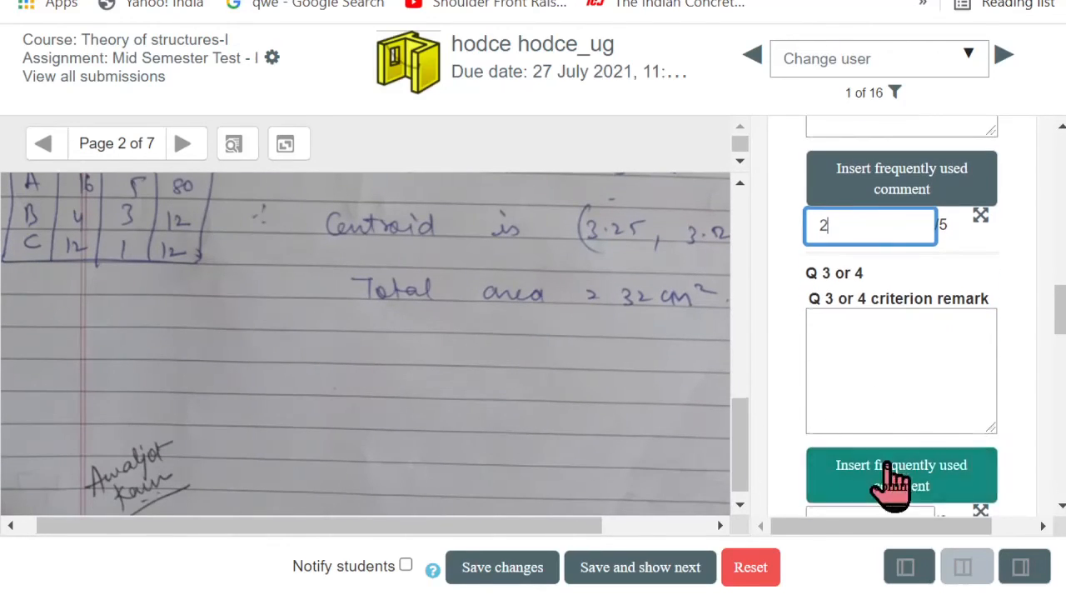
scroll(888, 346, down, 1)
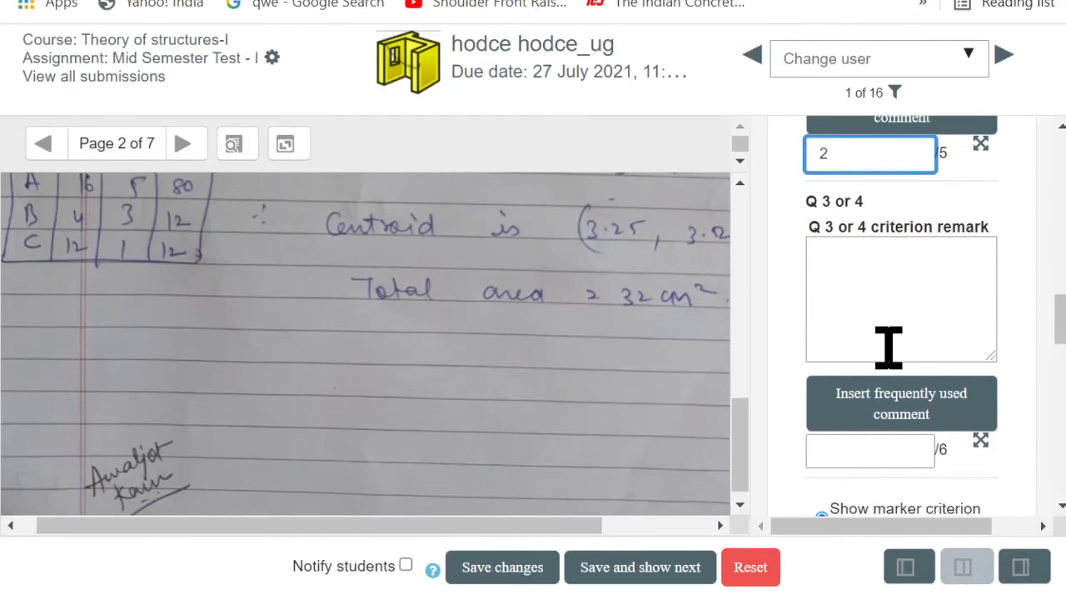
scroll(887, 346, down, 1)
click(911, 358)
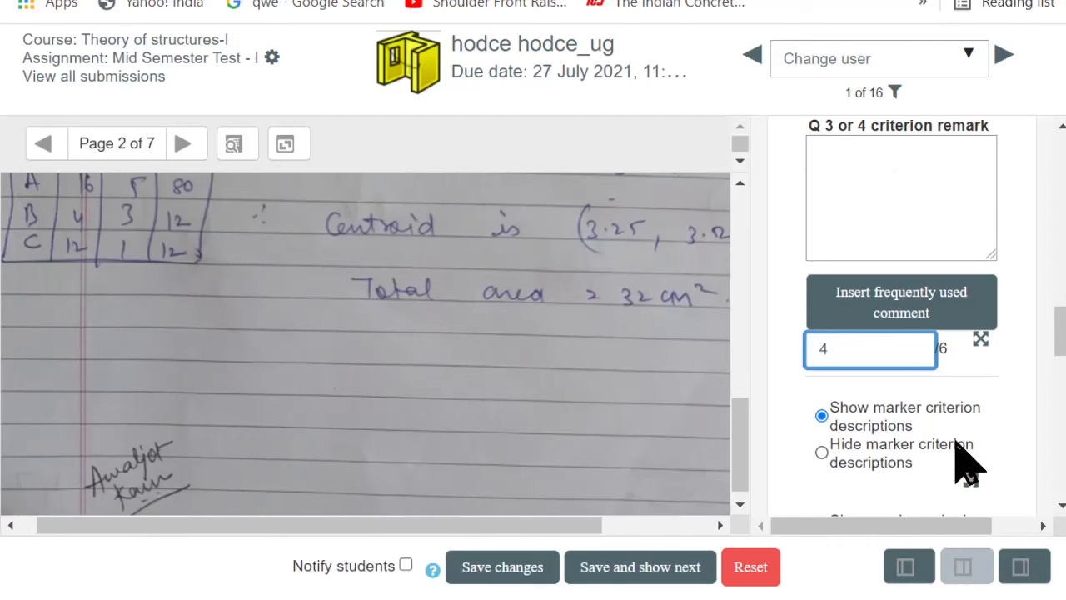
scroll(956, 439, down, 1)
click(934, 410)
scroll(913, 353, down, 3)
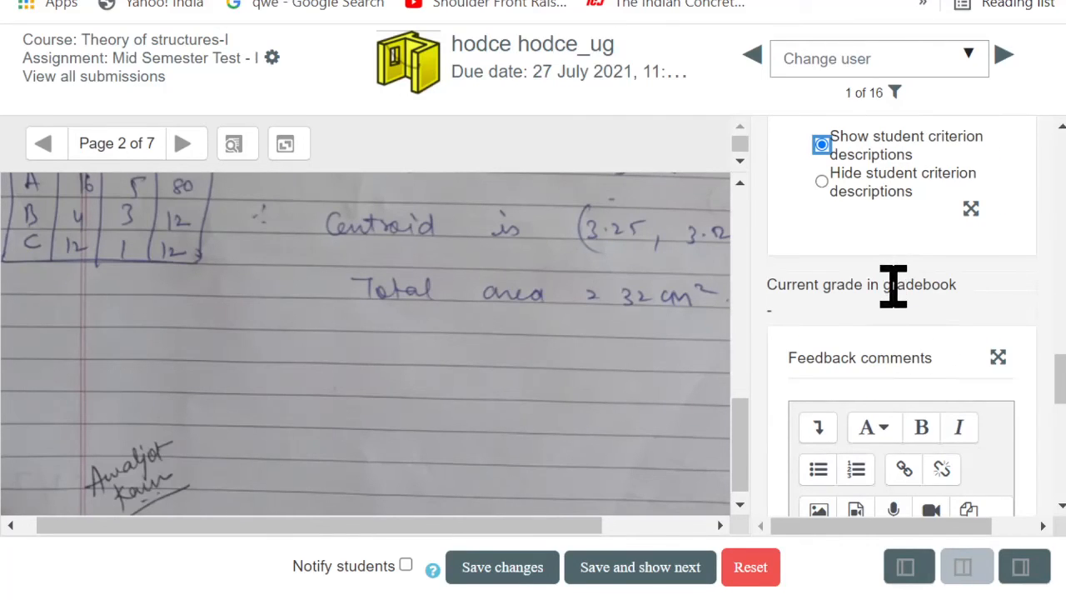
scroll(896, 312, down, 1)
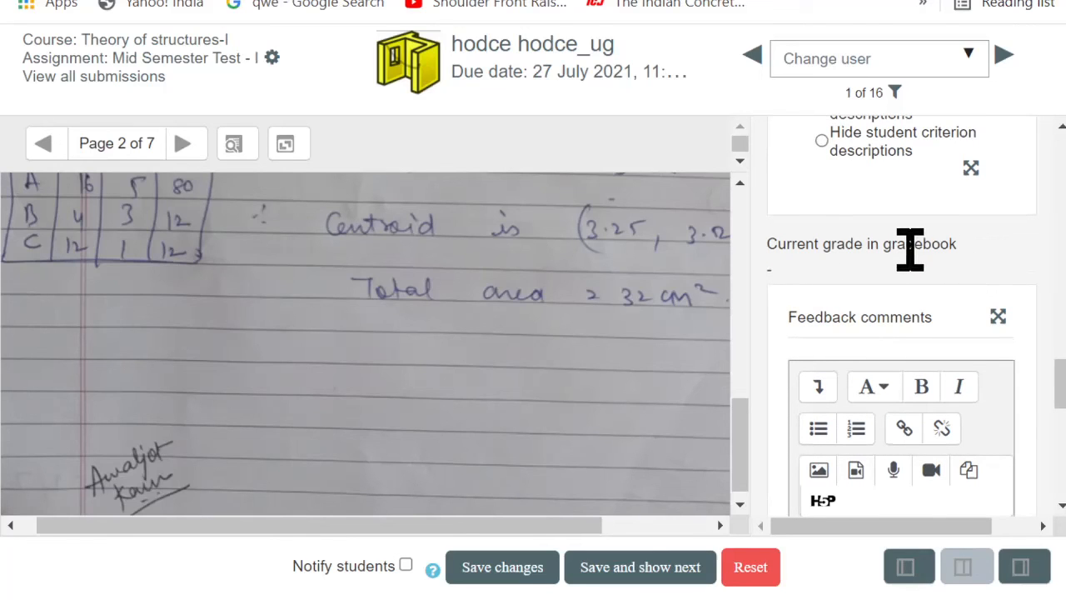
scroll(910, 250, down, 3)
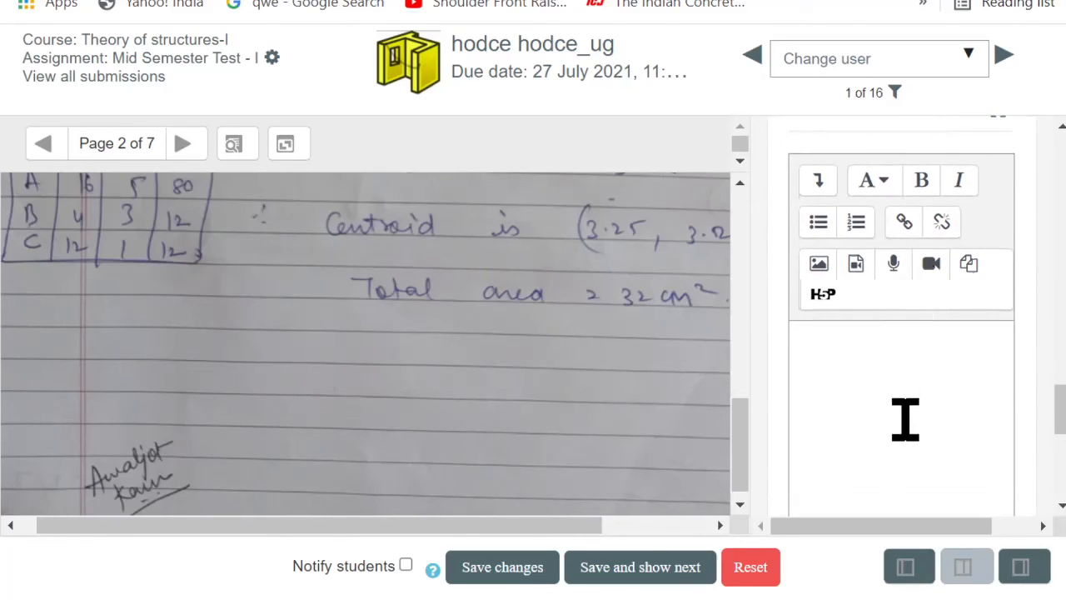
scroll(906, 421, up, 1)
scroll(905, 427, down, 5)
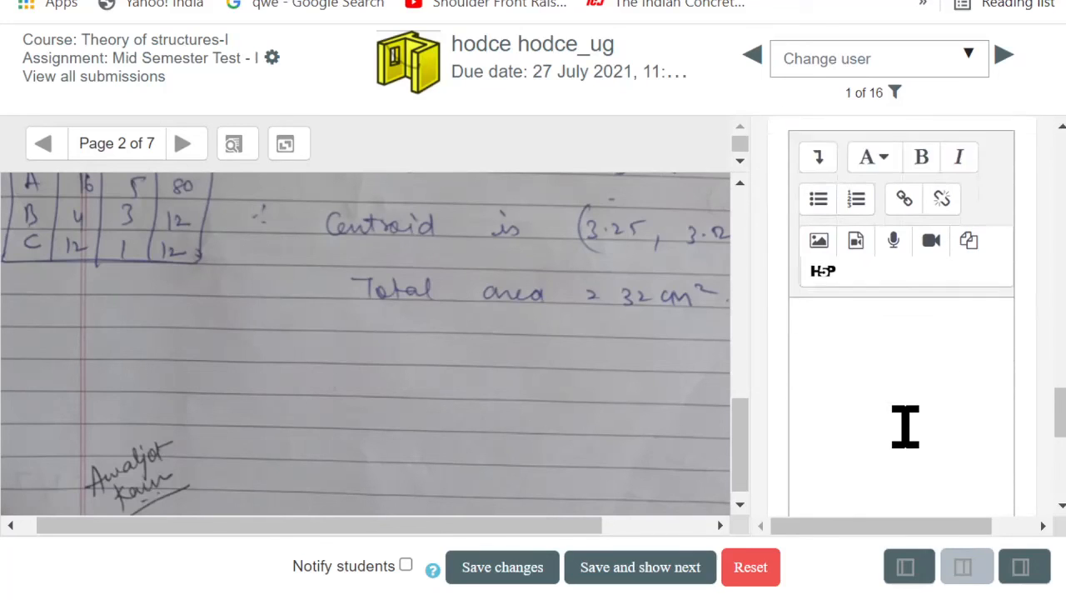
scroll(906, 427, down, 4)
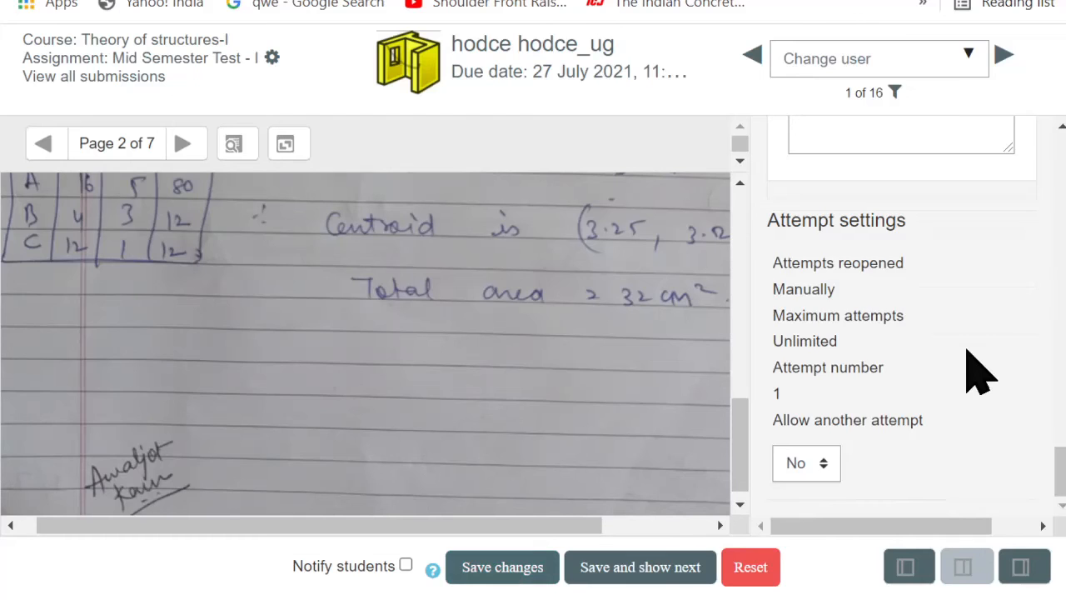
scroll(976, 374, up, 3)
scroll(975, 374, up, 5)
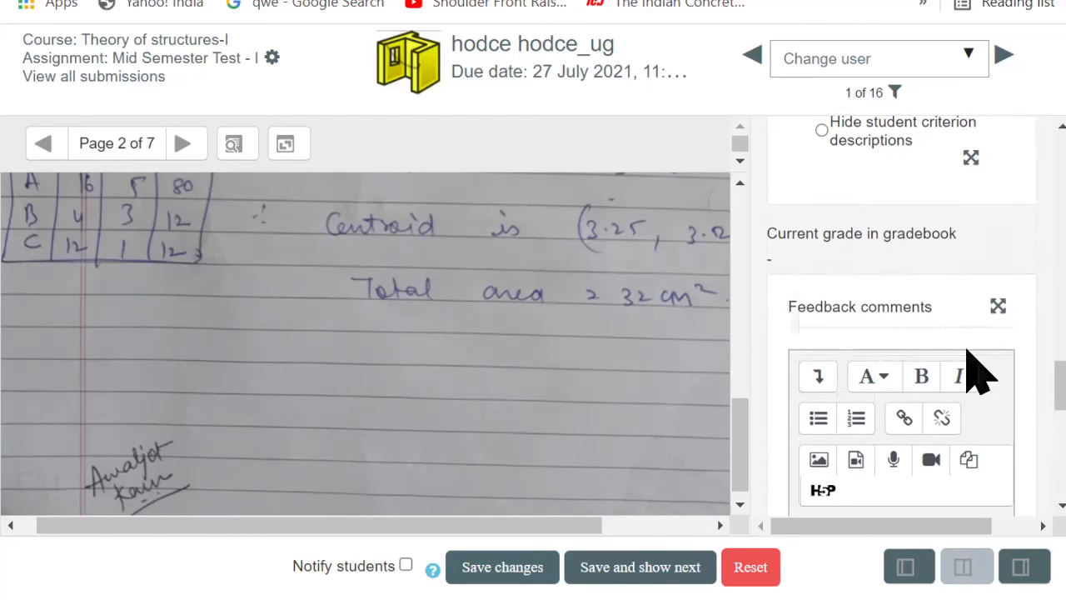
scroll(976, 374, up, 8)
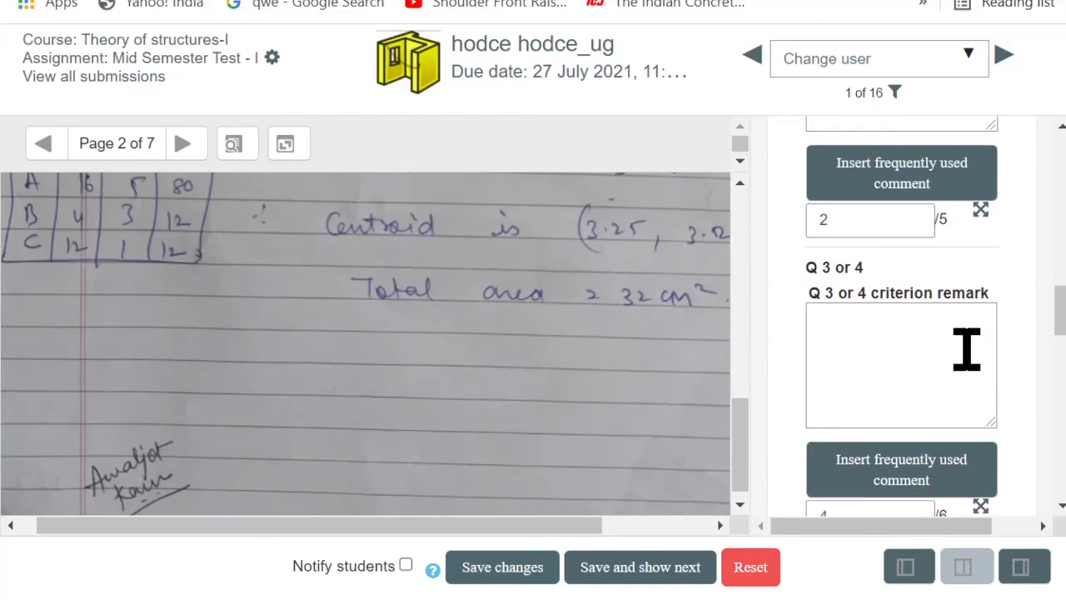
scroll(966, 345, down, 5)
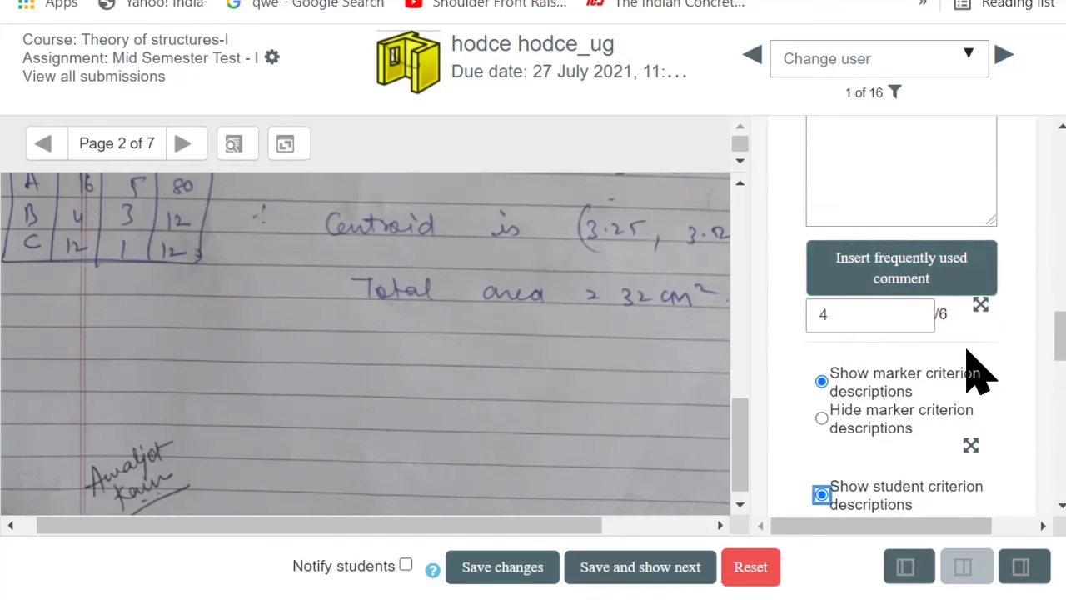
scroll(976, 374, down, 4)
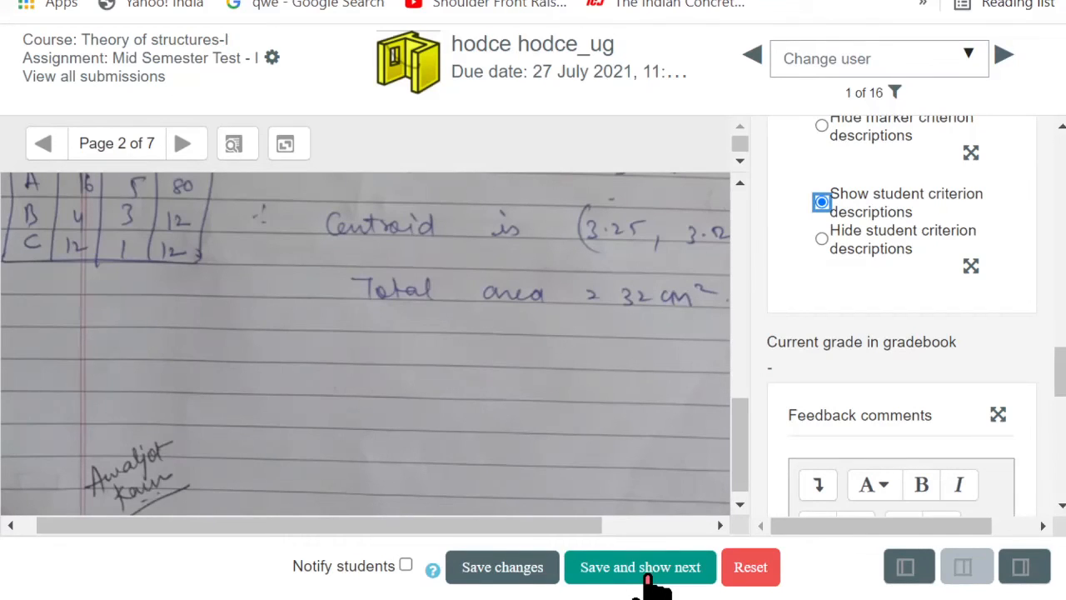
Step: Save the rubric scores and confirm Current grade in gradebook reads 7.00
click(504, 574)
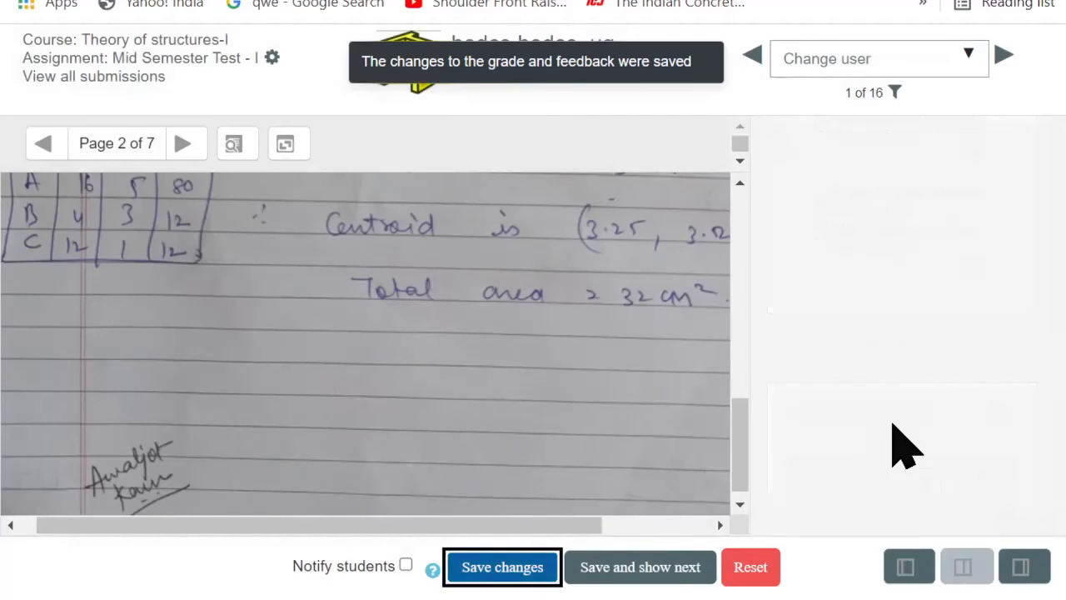
scroll(896, 437, down, 10)
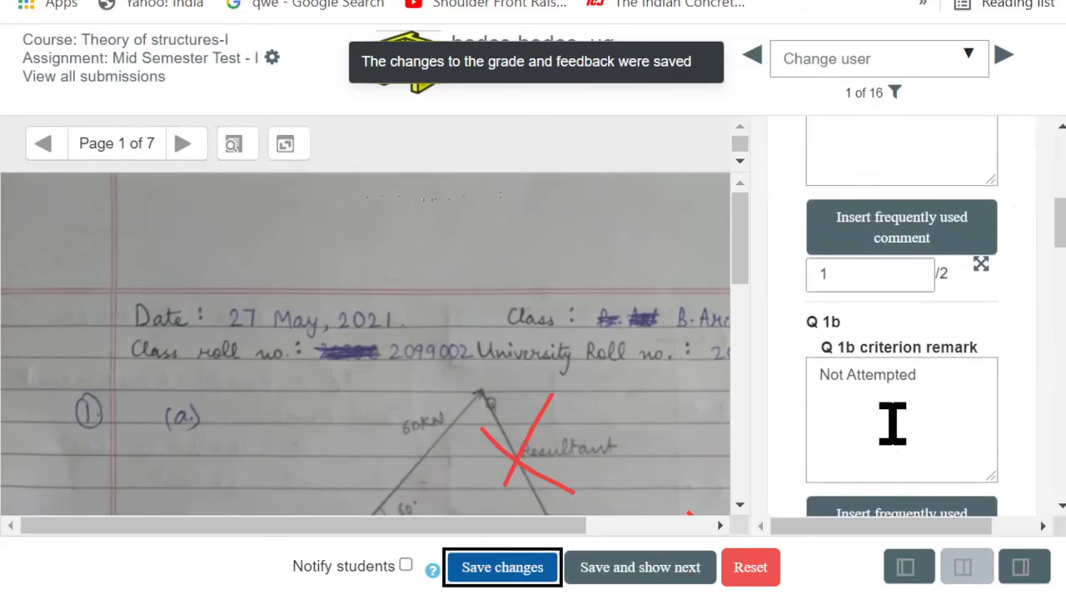
scroll(893, 425, down, 8)
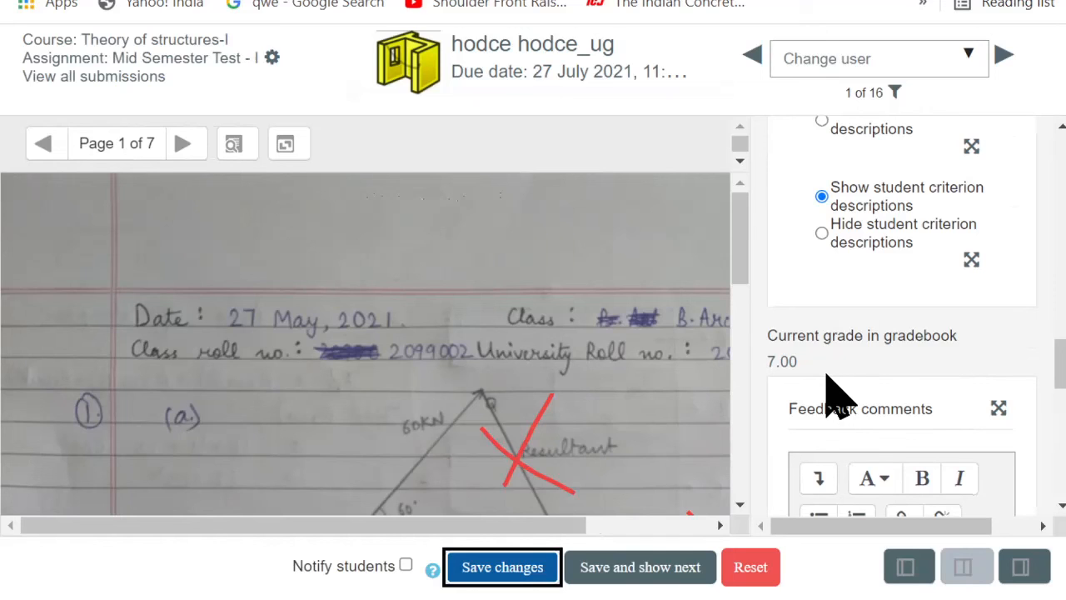
scroll(833, 395, down, 5)
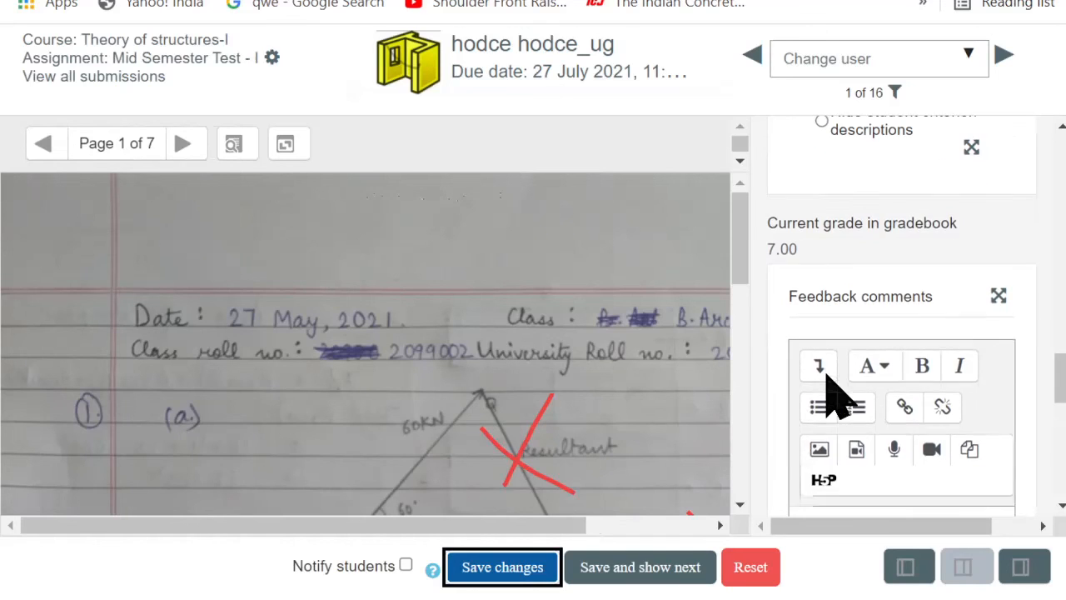
scroll(827, 373, down, 2)
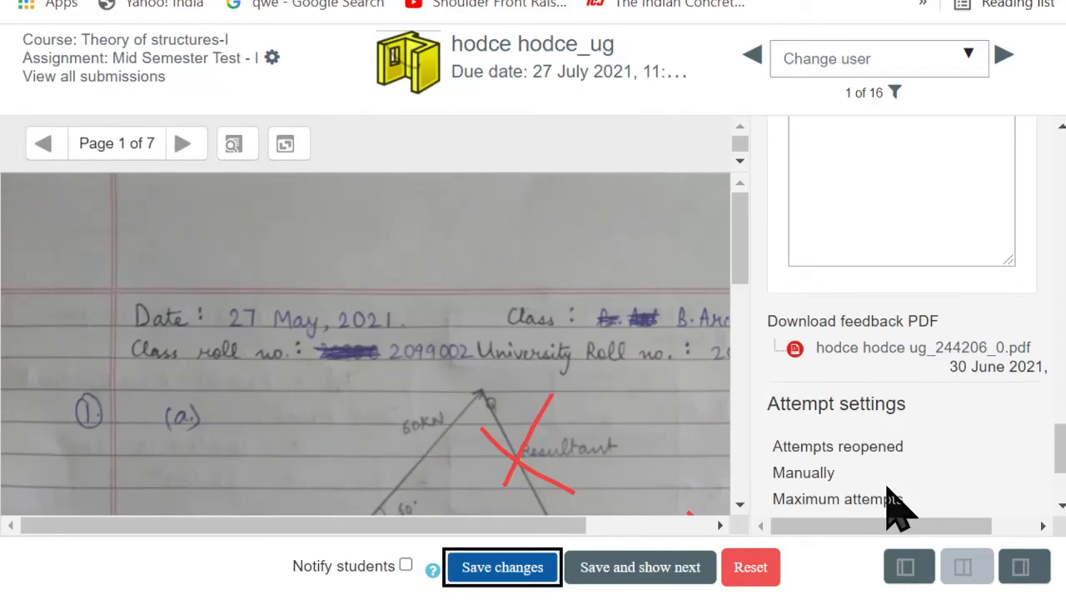
scroll(900, 506, down, 2)
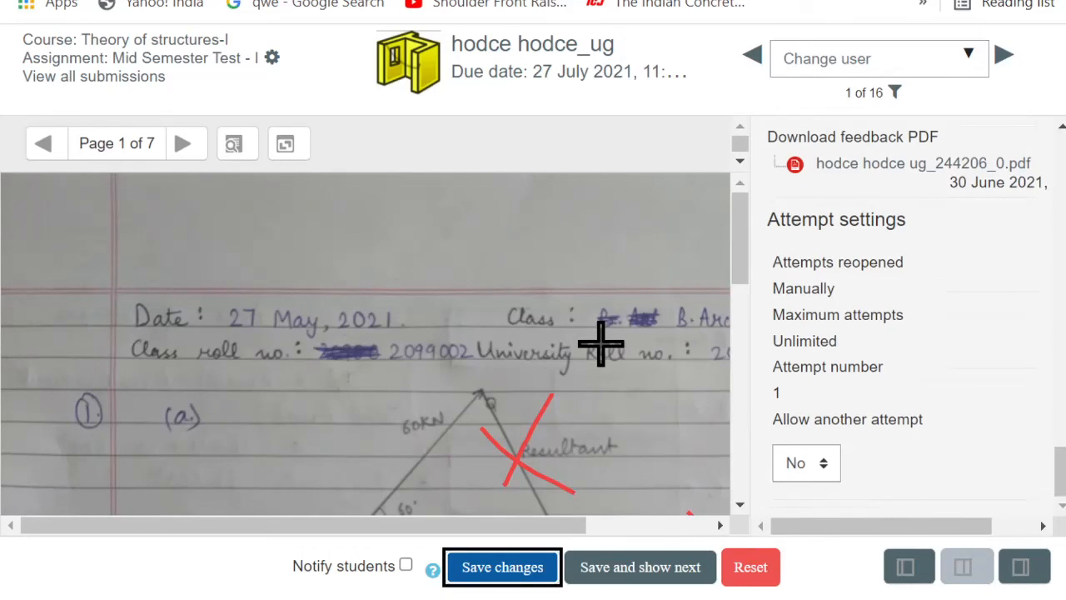
scroll(822, 322, up, 2)
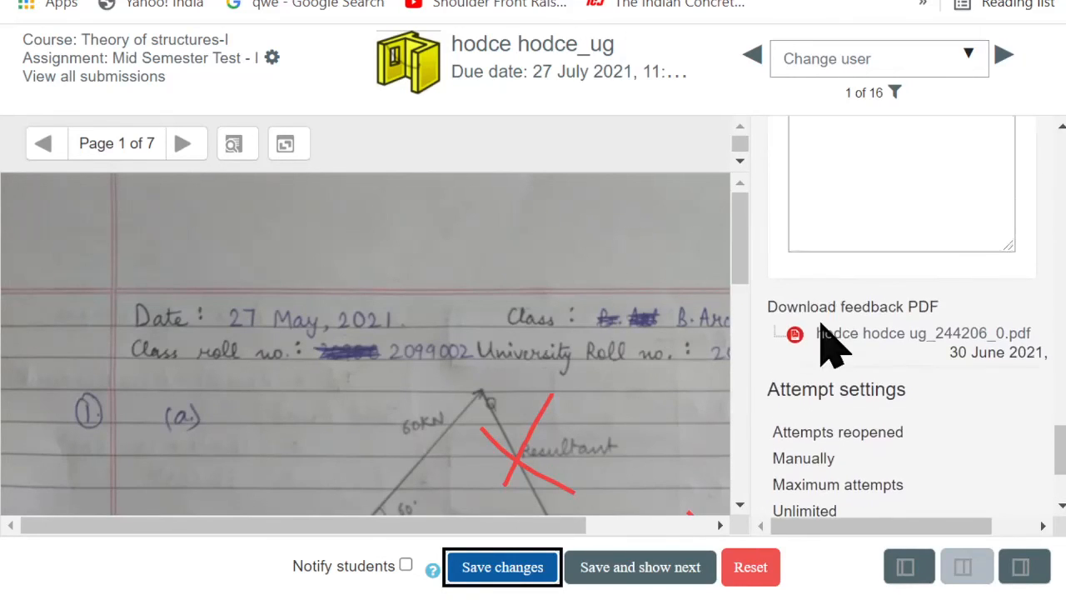
scroll(821, 333, up, 1)
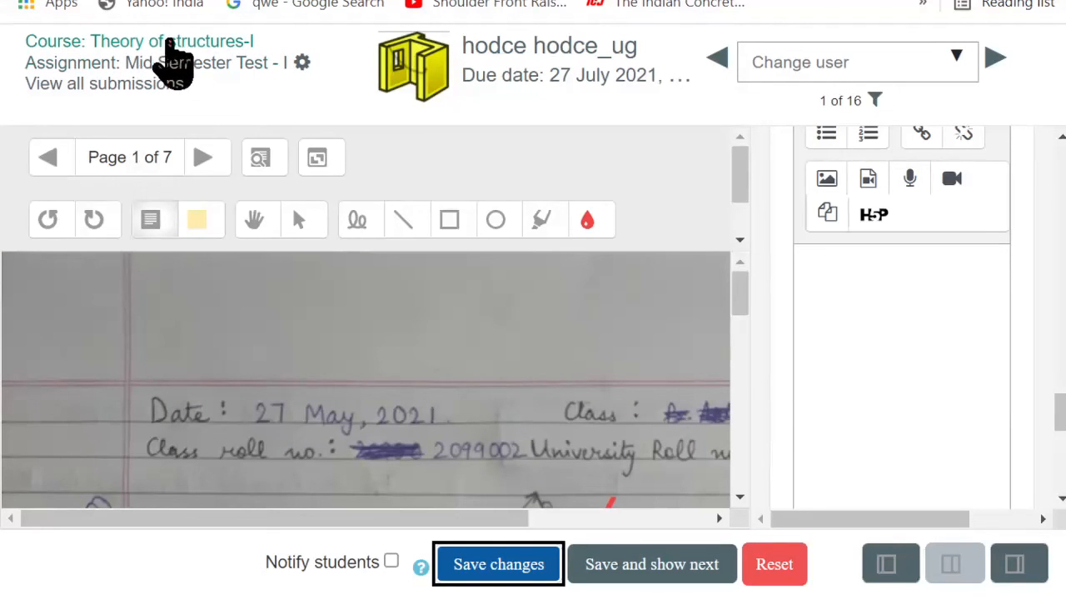
Step: Return to the Theory of structures-I course page
triple_click(188, 43)
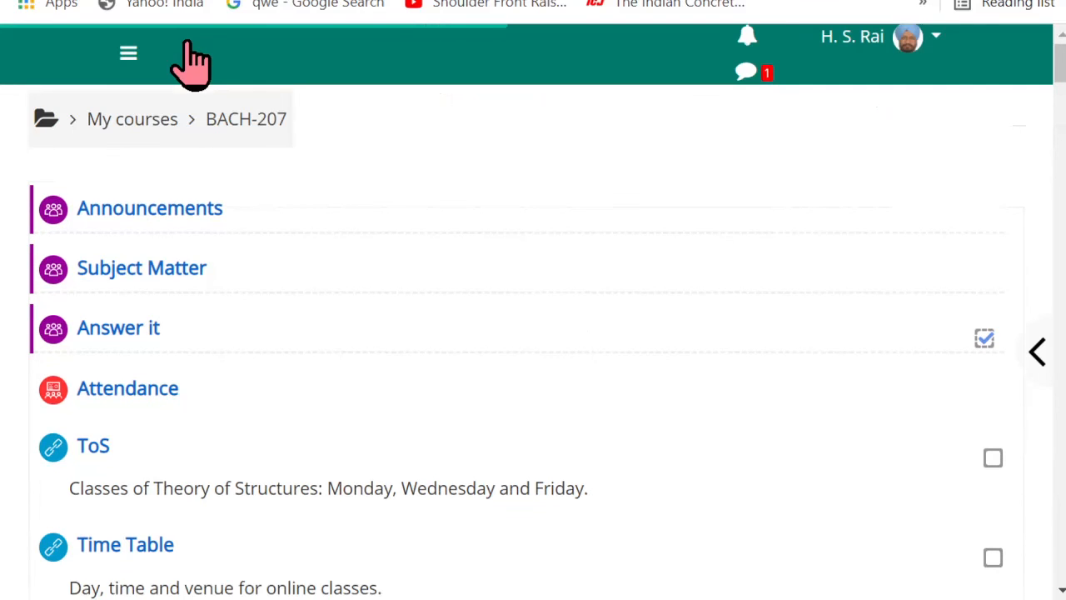
scroll(593, 320, down, 2)
scroll(583, 300, up, 2)
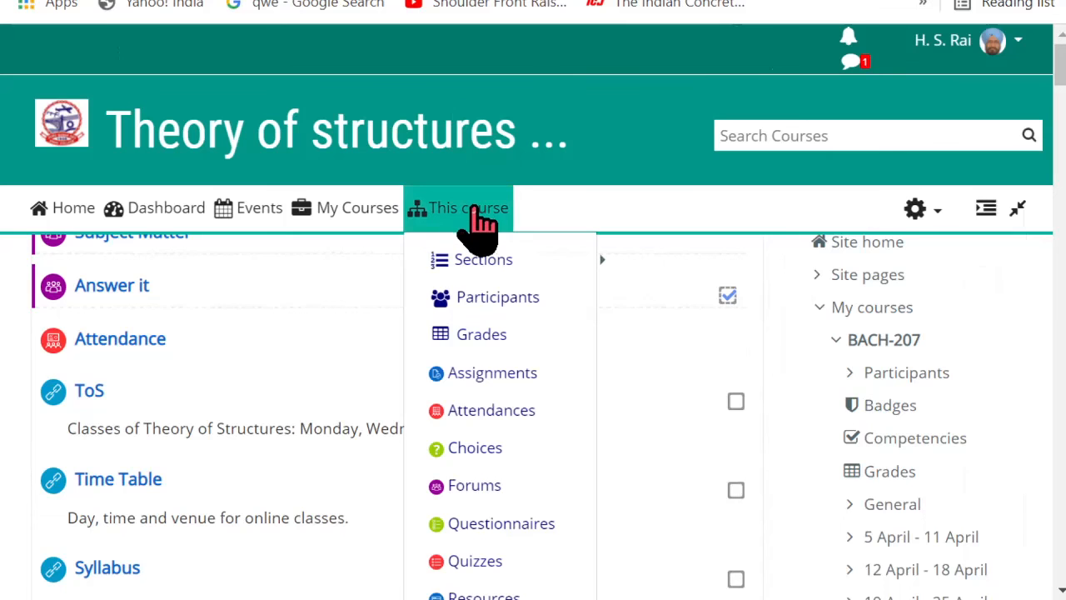
Step: Open the course Grades report and locate the student's Mid Semester Test - I grade of 7.00
click(477, 338)
scroll(478, 358, down, 6)
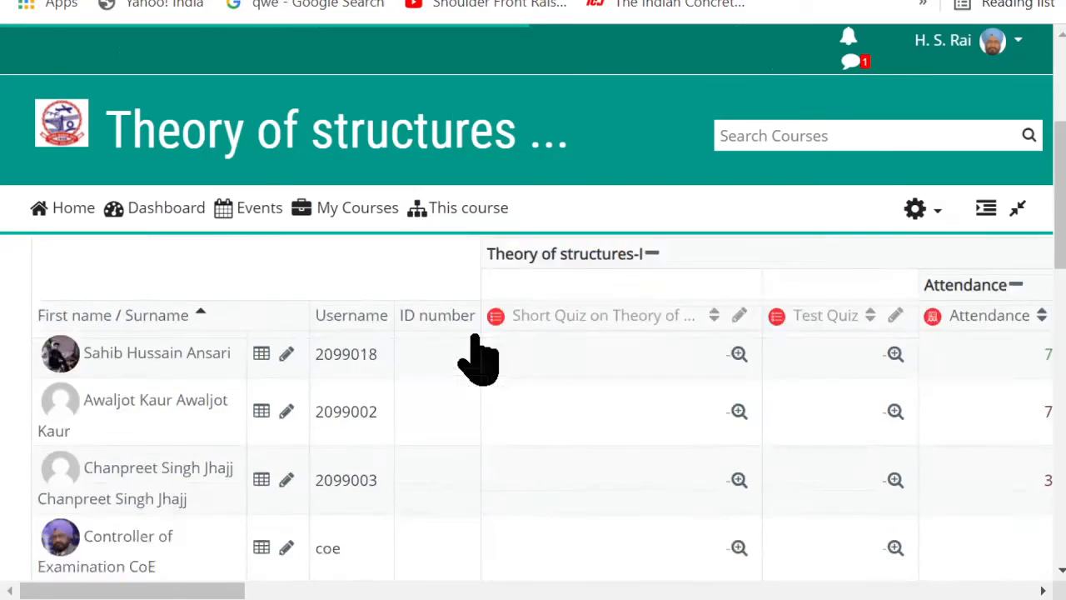
scroll(475, 356, up, 1)
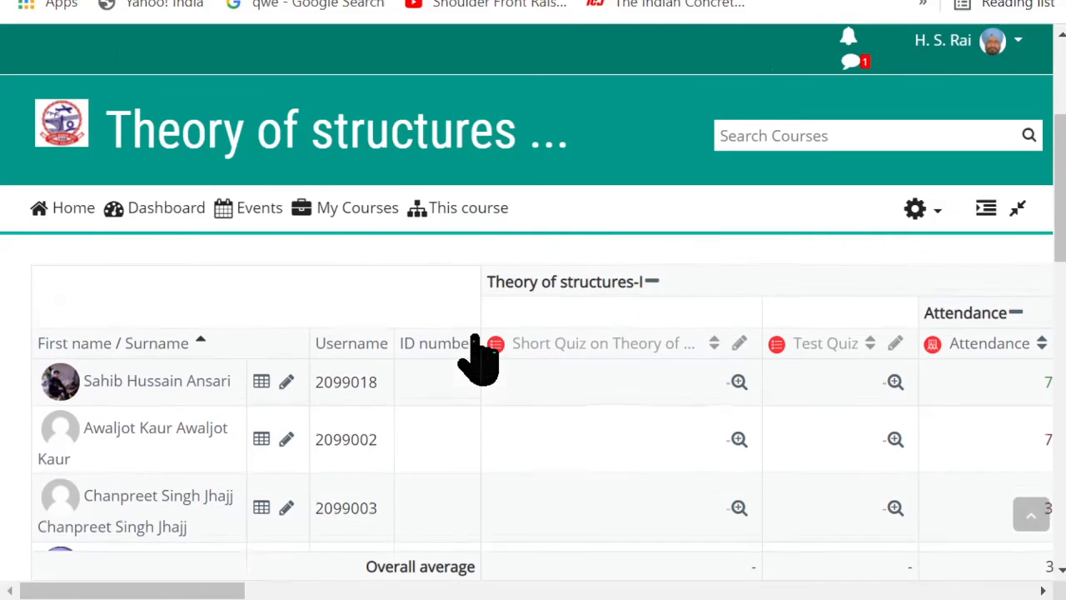
scroll(648, 466, right, 10)
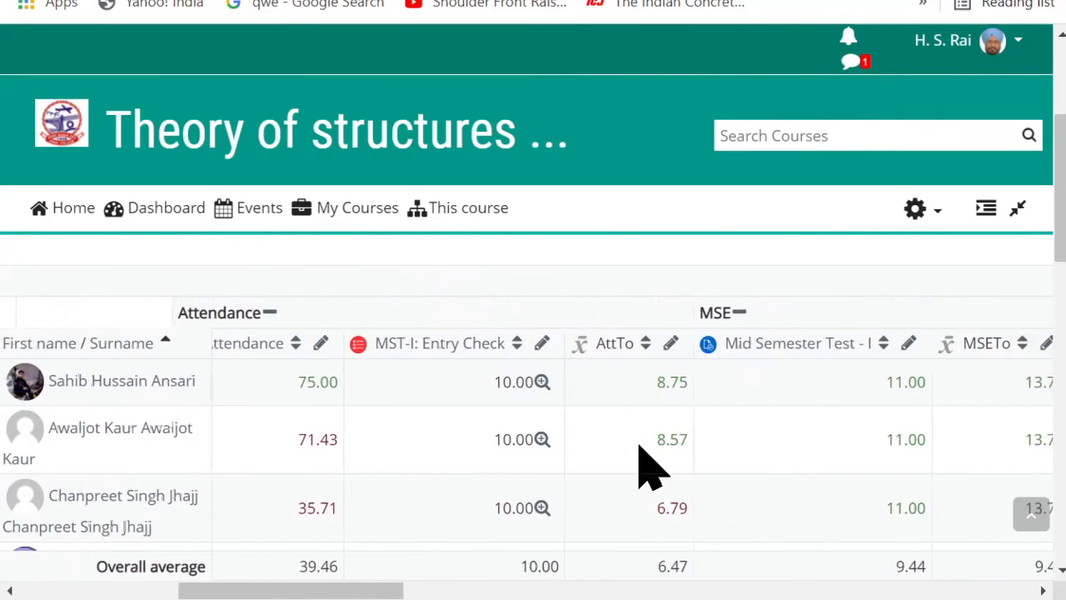
scroll(648, 467, right, 5)
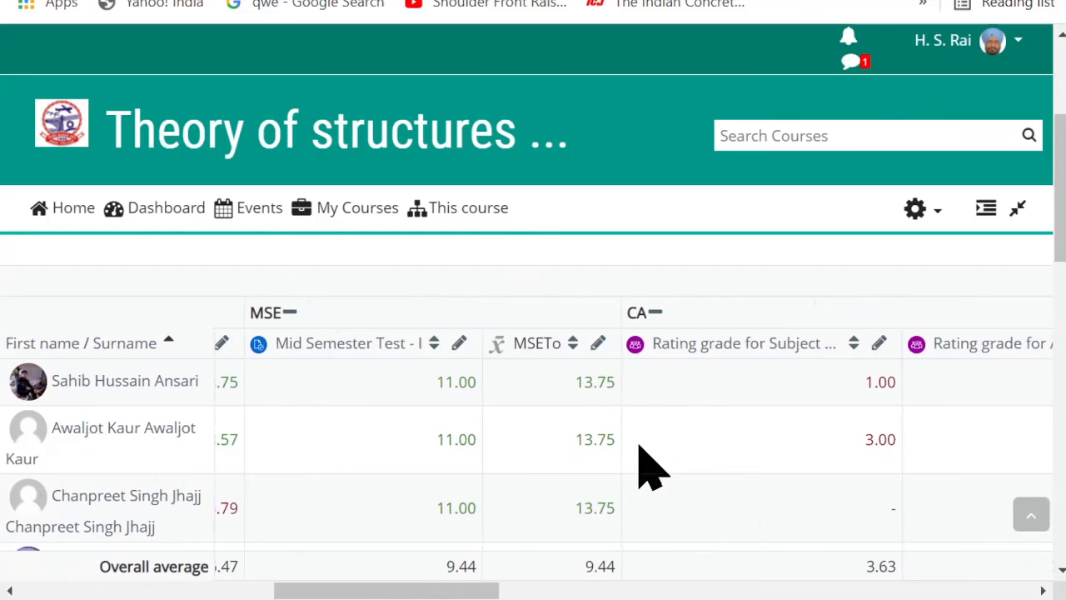
scroll(639, 462, left, 3)
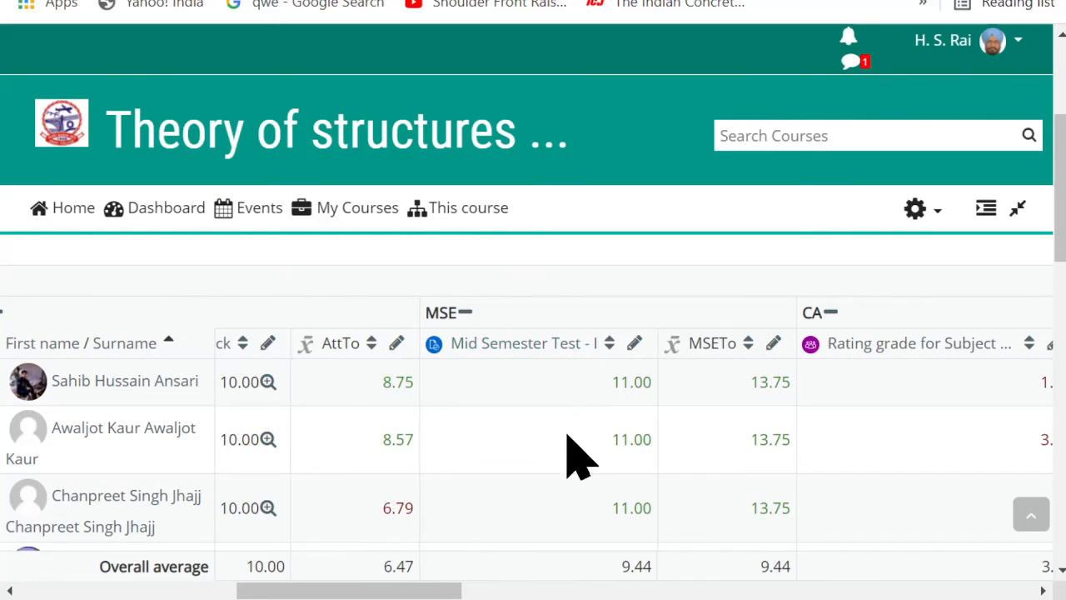
scroll(564, 467, down, 5)
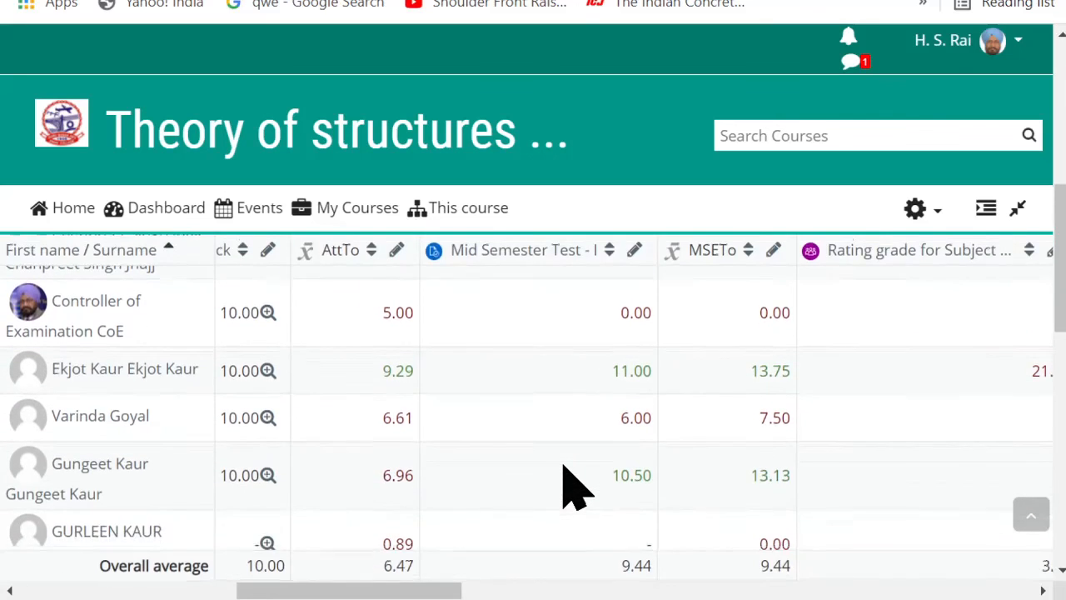
scroll(564, 468, down, 5)
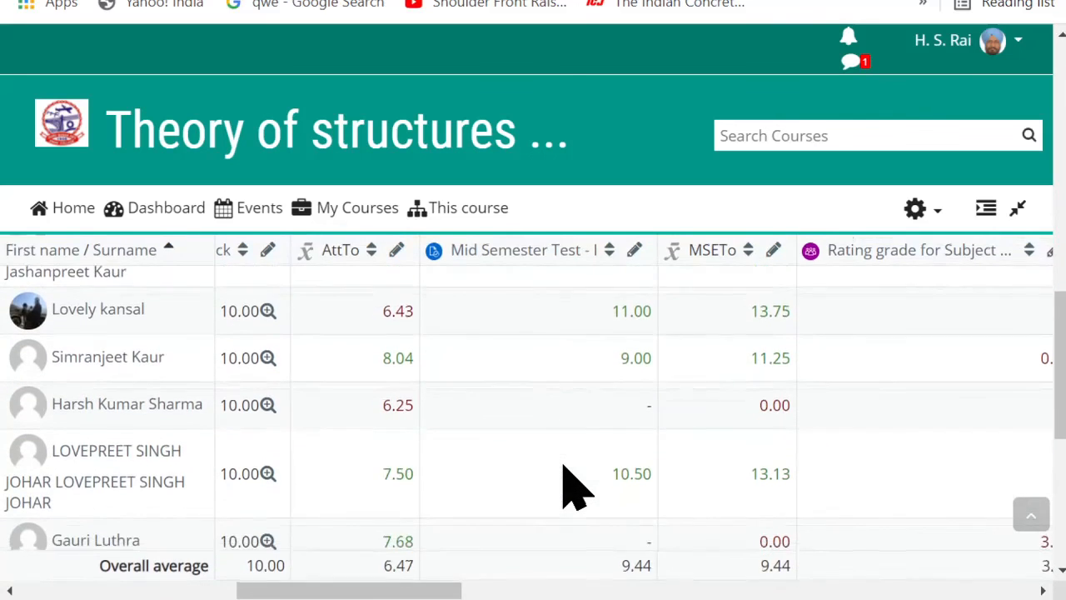
scroll(564, 467, down, 5)
scroll(564, 467, up, 4)
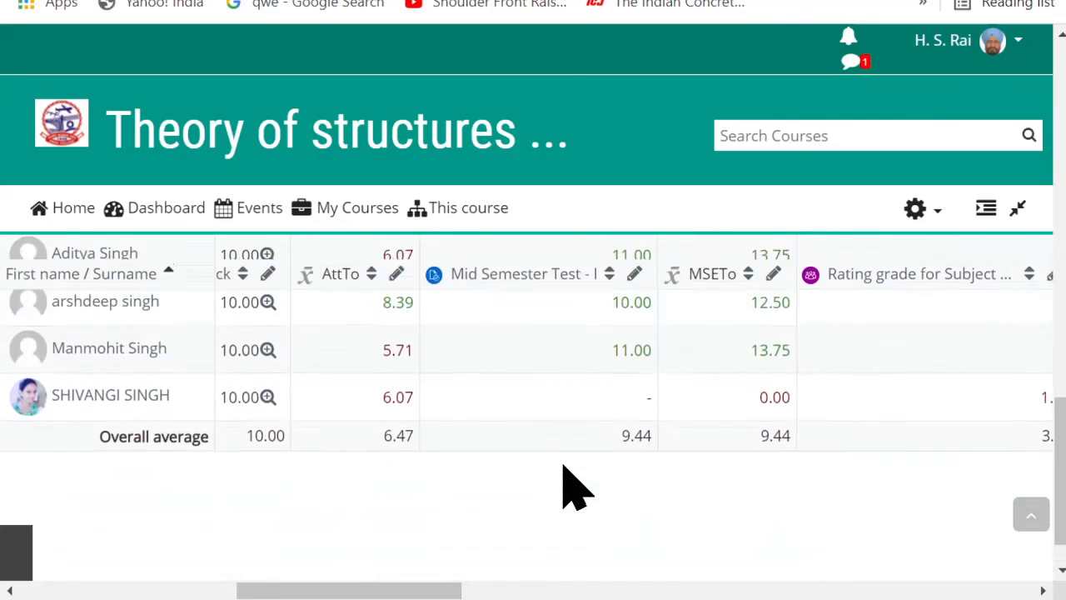
scroll(564, 467, up, 5)
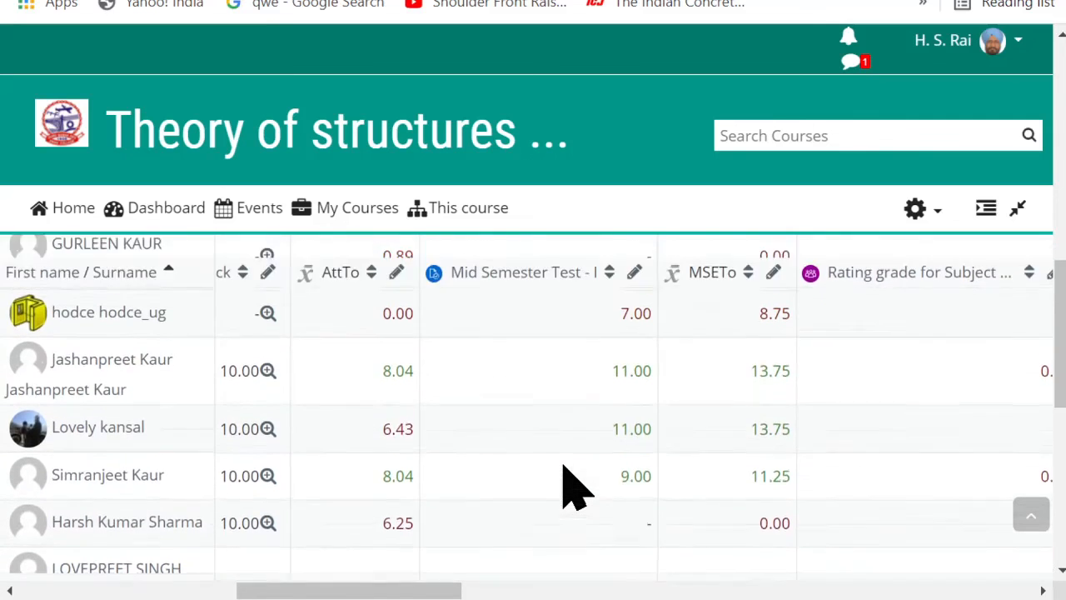